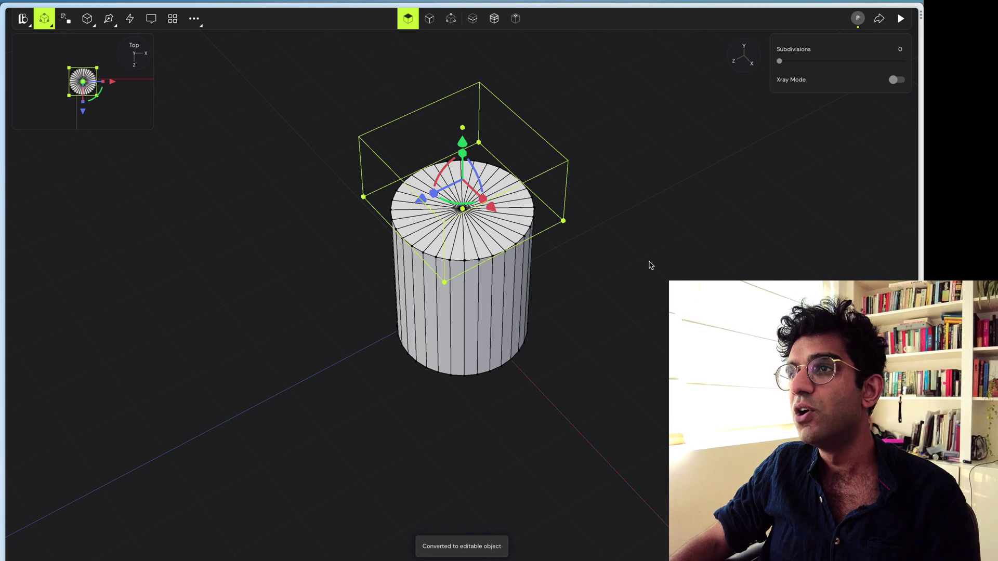
Leave face editing, deselect the cylinder, and reopen its mesh for edge editing
key("Escape")
key("Escape")
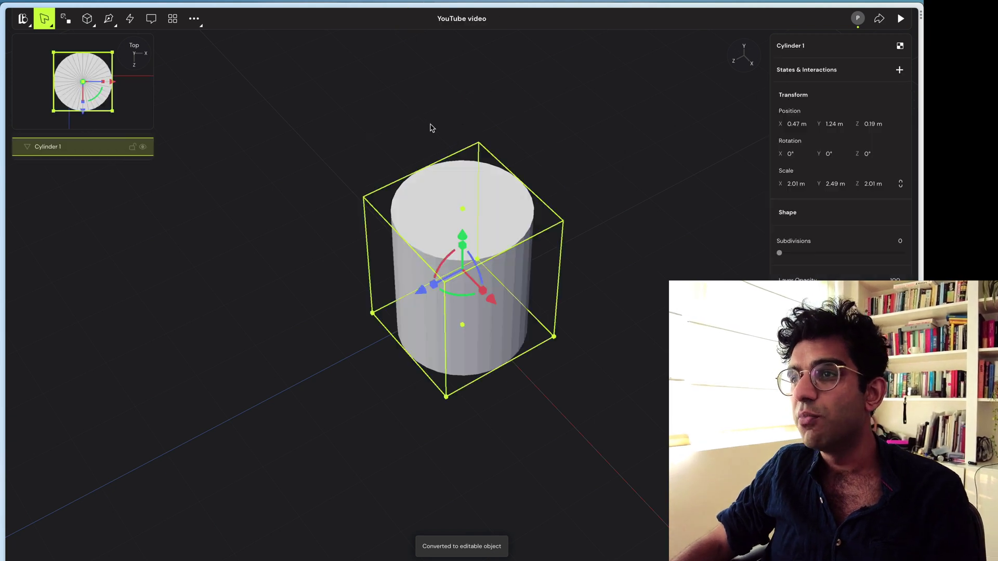
scroll(430, 124, "up", 3)
left_click(334, 64)
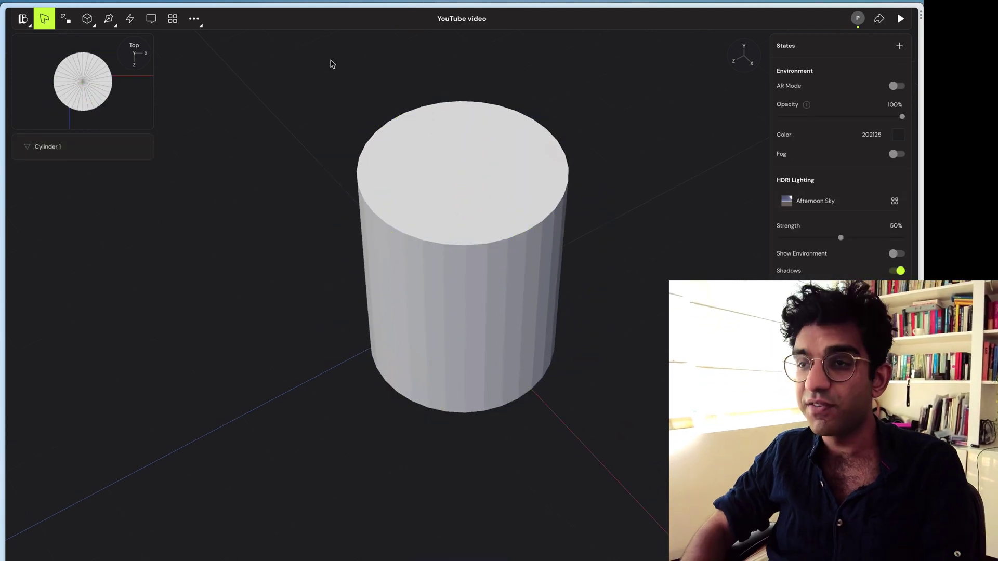
type("edge")
key("space")
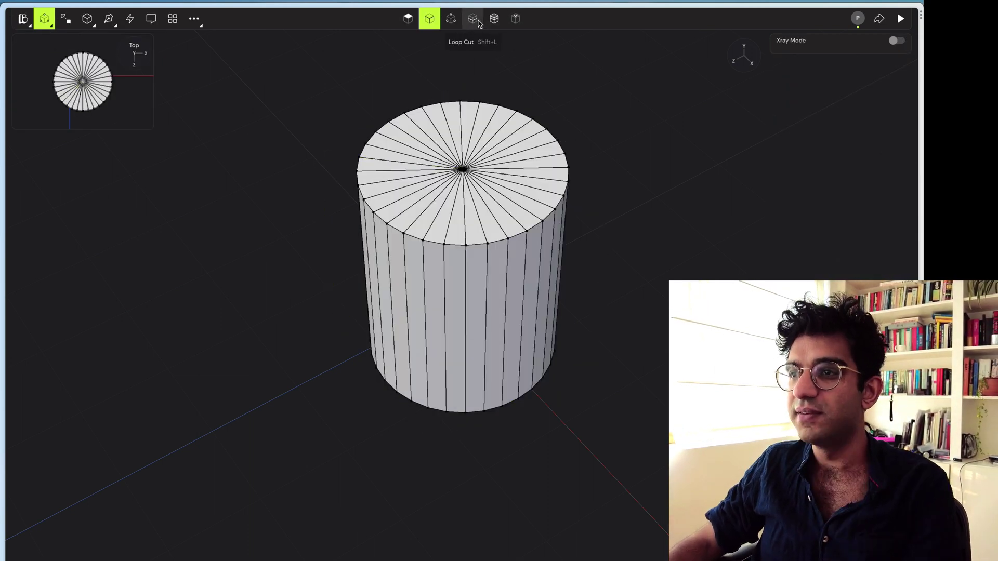
Try to inset all the faces of the cylinder's top cap
left_click(515, 19)
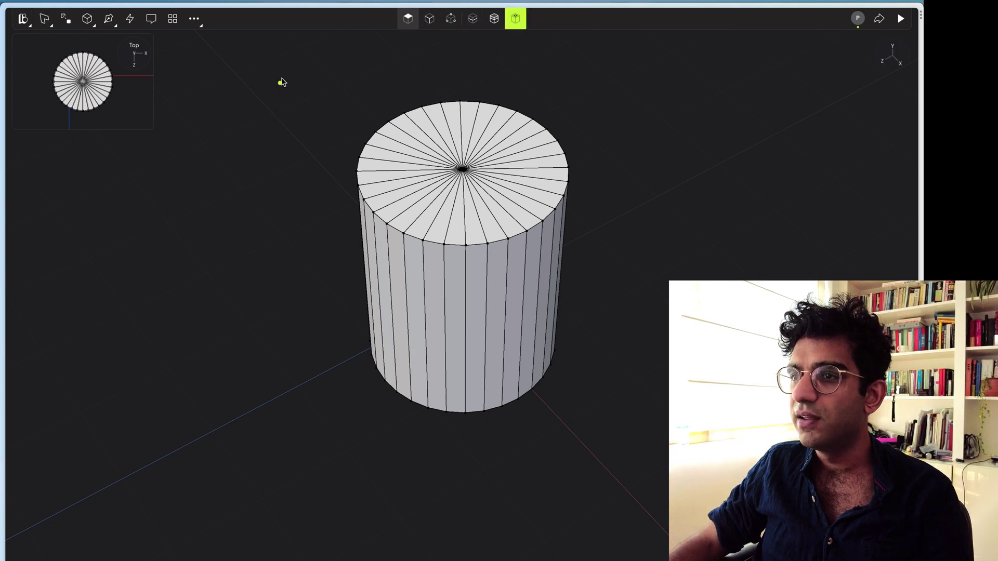
key("Escape")
double_click(443, 164)
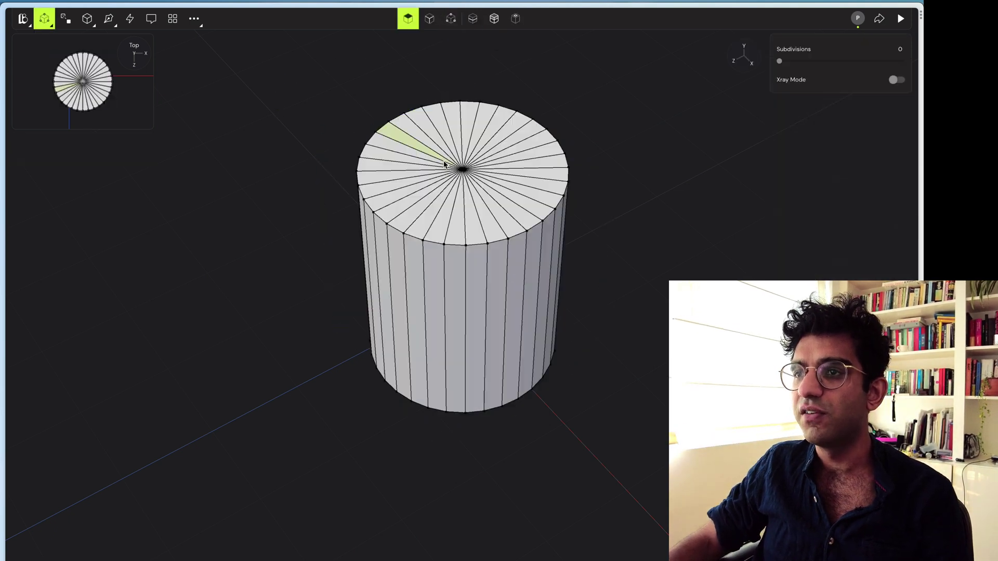
middle_click_drag(331, 81, 421, 171)
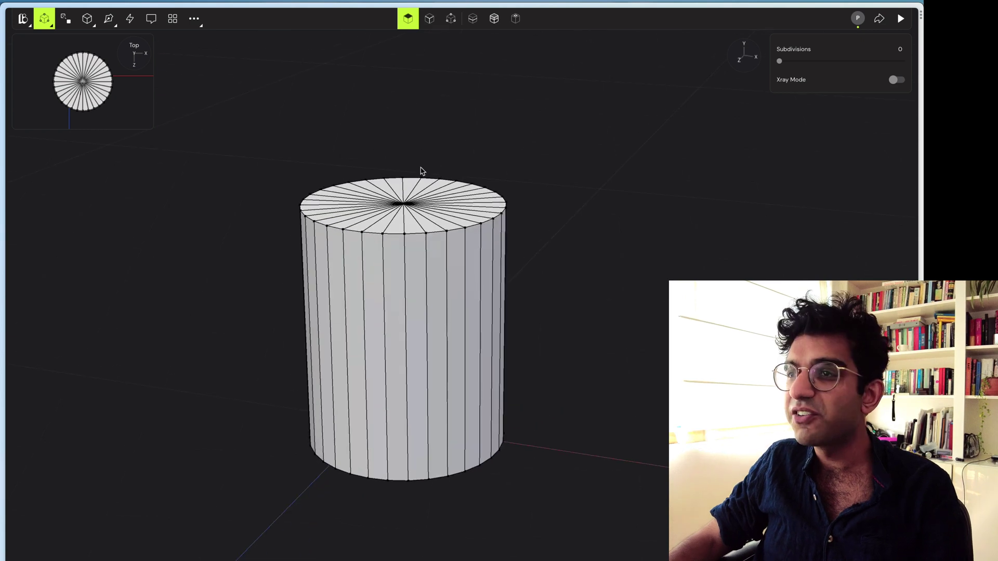
left_click_drag(288, 142, 579, 261)
left_click(517, 21)
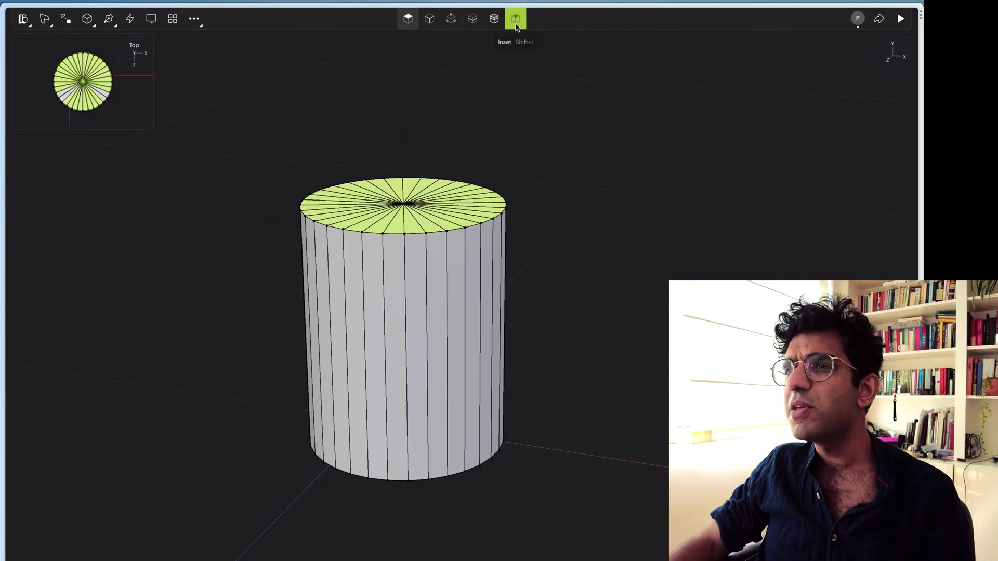
left_click(432, 245)
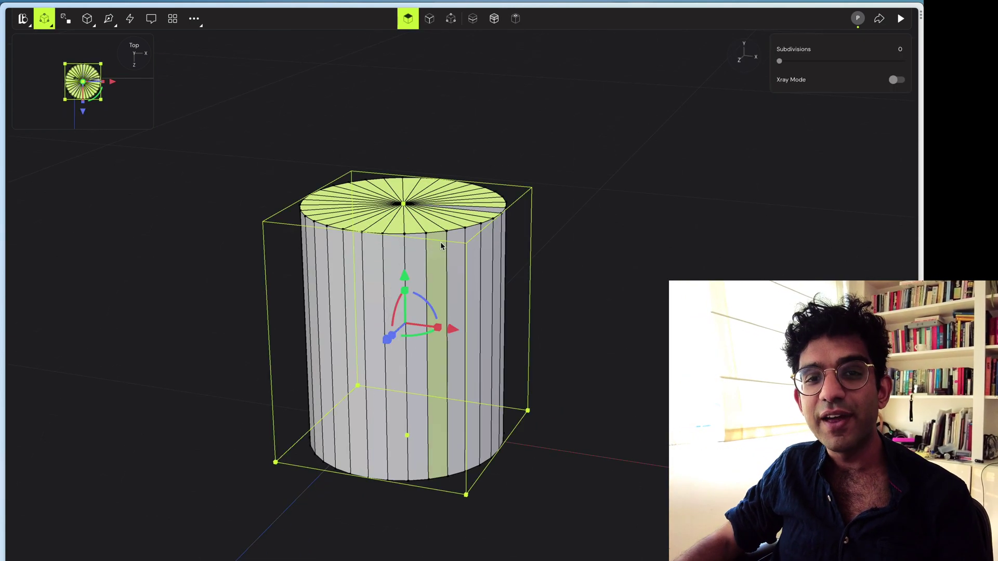
Clear the stray selection and select only the triangular faces of the cylinder's top cap
middle_click_drag(585, 220, 472, 201)
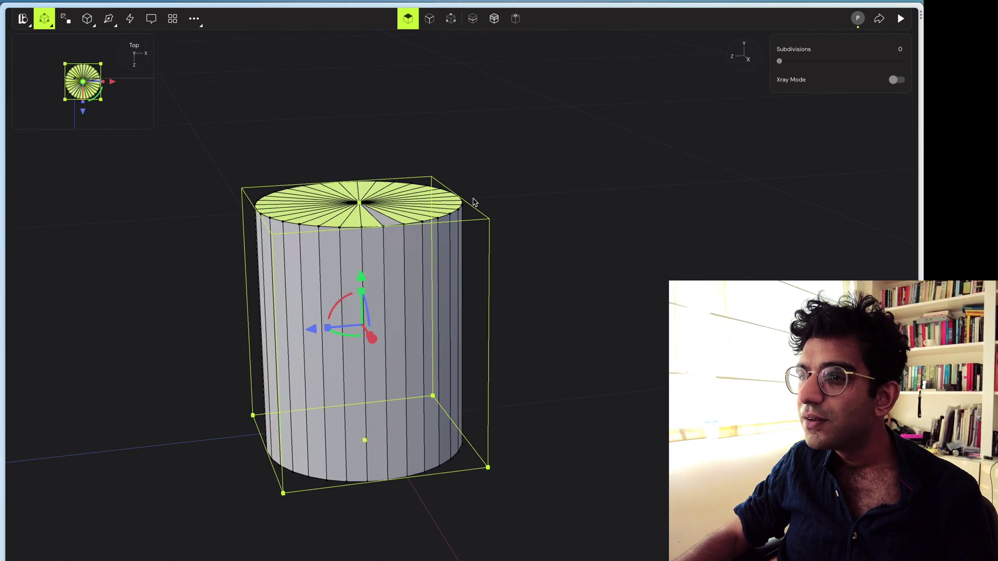
key("Escape")
key("Escape")
middle_click_drag(259, 162, 481, 70)
key("Return")
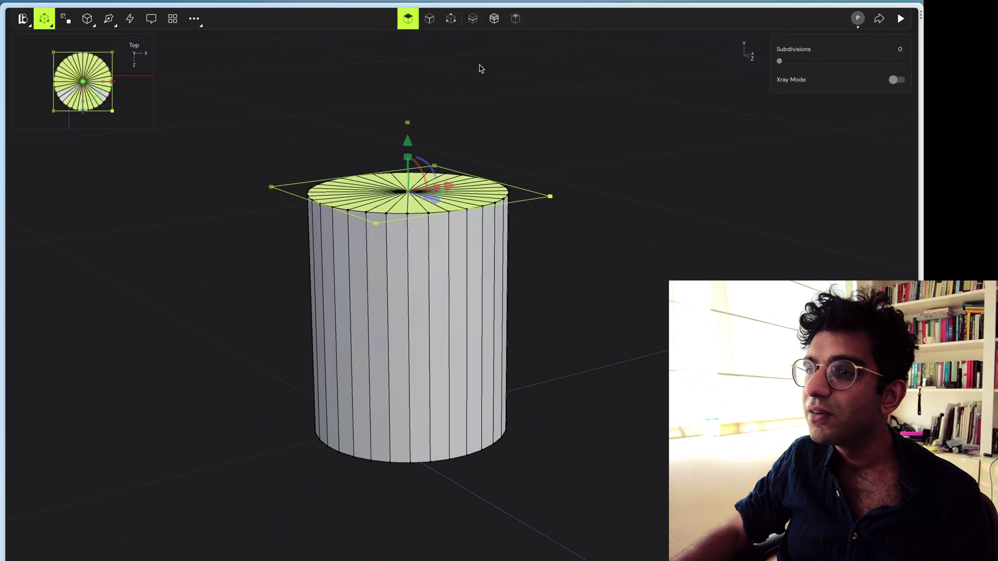
key("Escape")
key("Escape")
Inset the top cap to leave a thin rim and push the inner part down to hollow out the cylinder
left_click(22, 19)
type("ext")
left_click(467, 218)
middle_click_drag(541, 169, 549, 190)
key("Return")
left_click(472, 19)
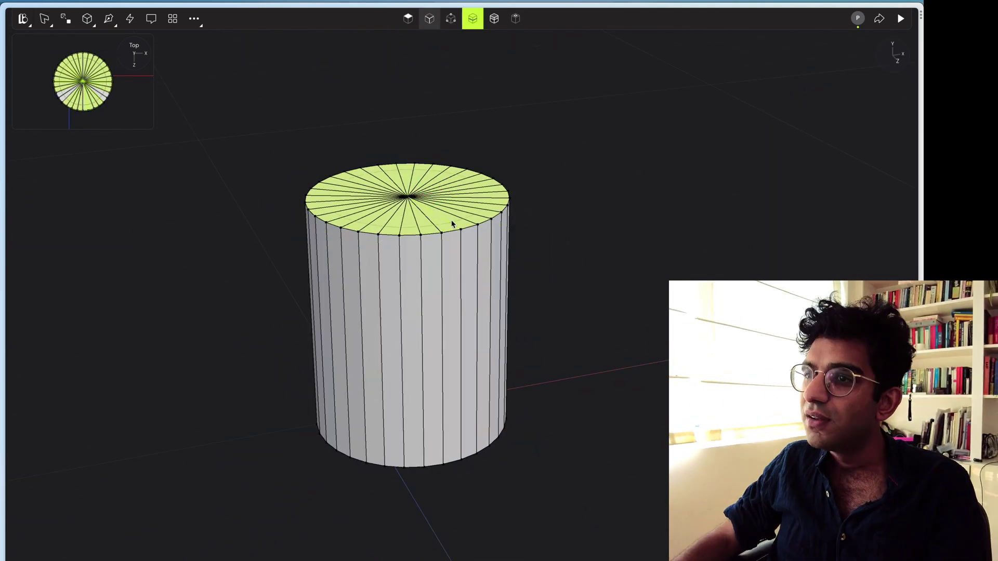
left_click(452, 223)
middle_click_drag(452, 223, 550, 129)
double_click(414, 192)
left_click_drag(400, 168, 405, 385)
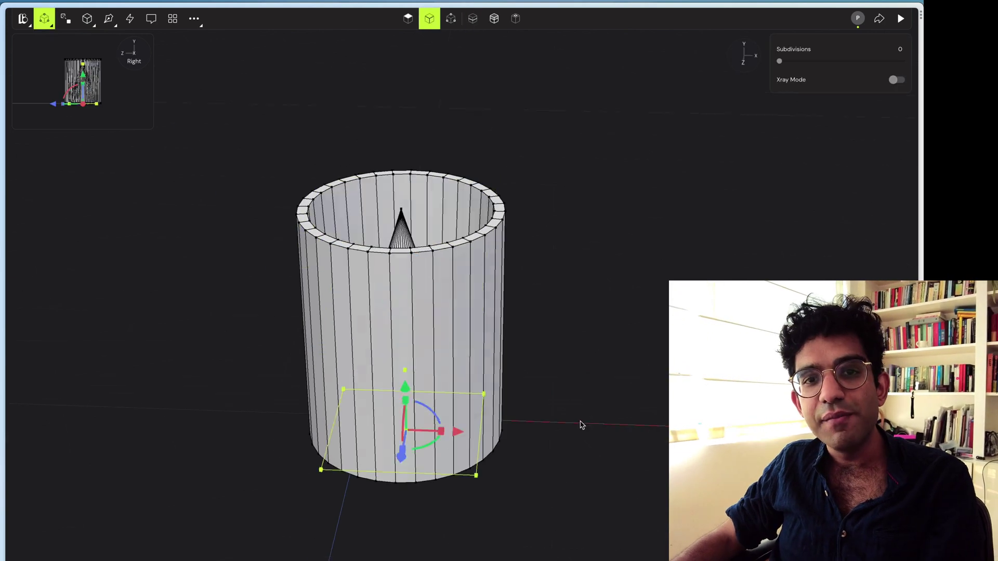
Move the raised centre vertex inside the hollow straight down about 2.43 m to remove the cone
middle_click_drag(579, 423, 579, 357)
left_click_drag(405, 351, 408, 360)
middle_click_drag(408, 360, 359, 424)
left_click(164, 125)
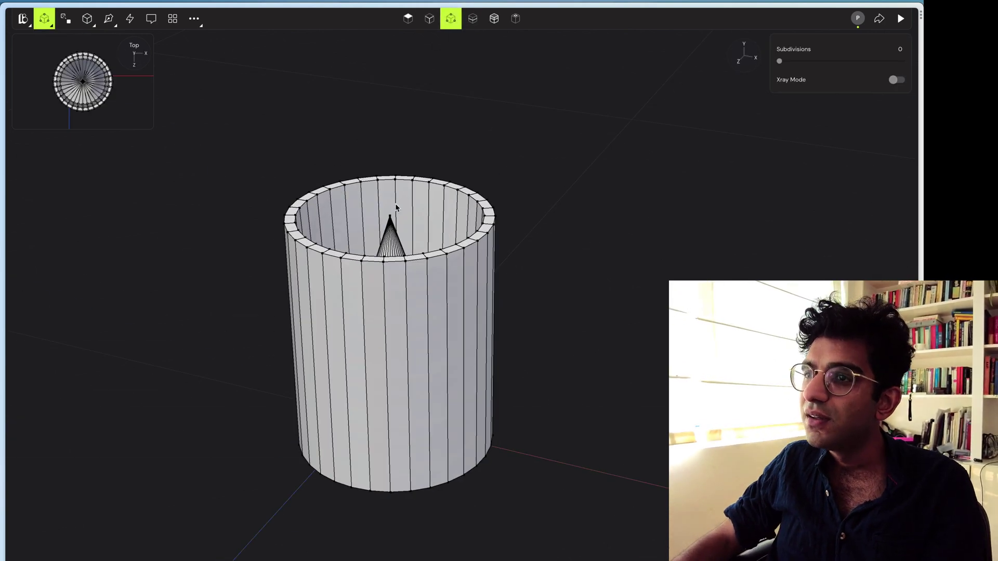
left_click_drag(393, 173, 393, 387)
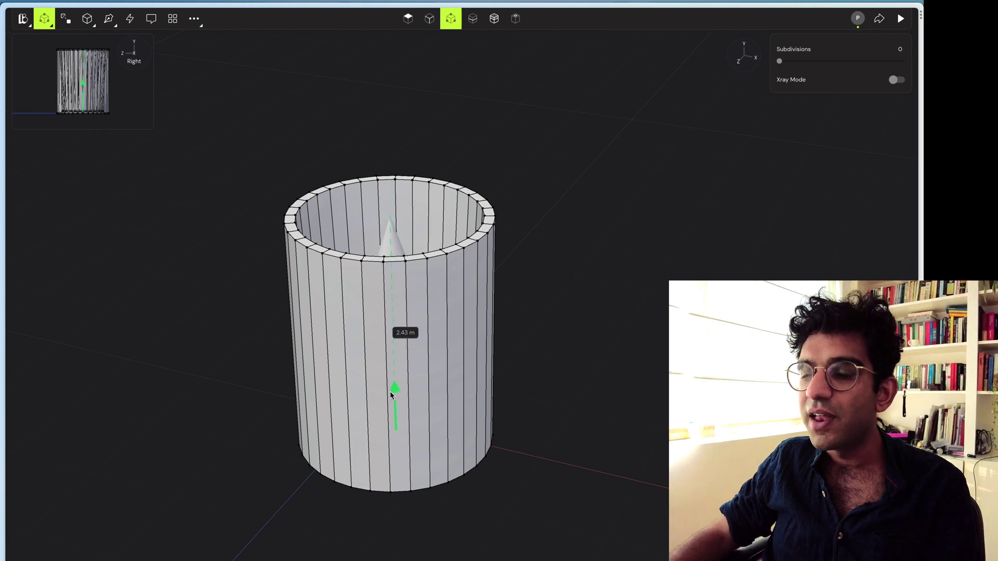
left_click_drag(388, 397, 351, 395)
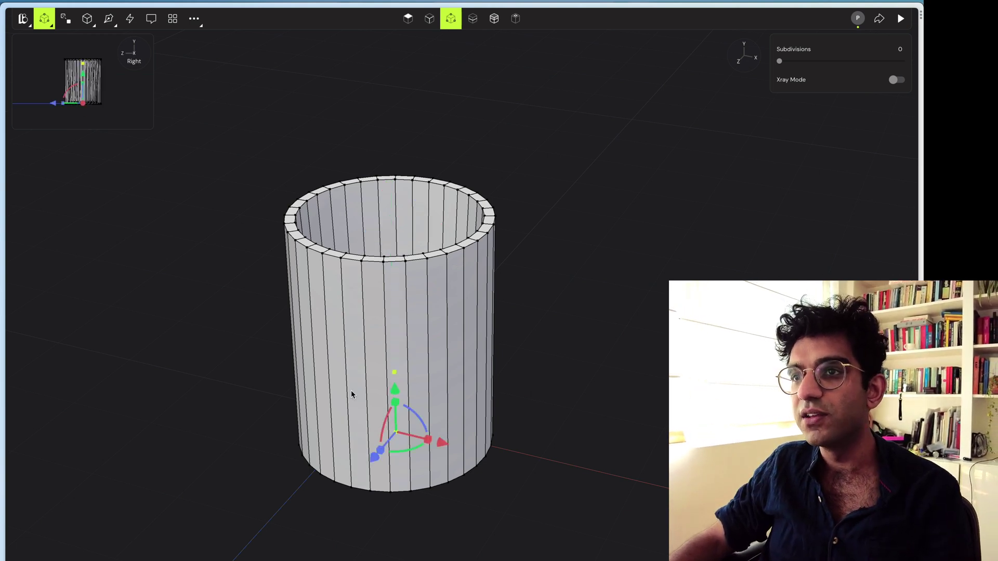
left_click(591, 432)
left_click_drag(590, 432, 615, 481)
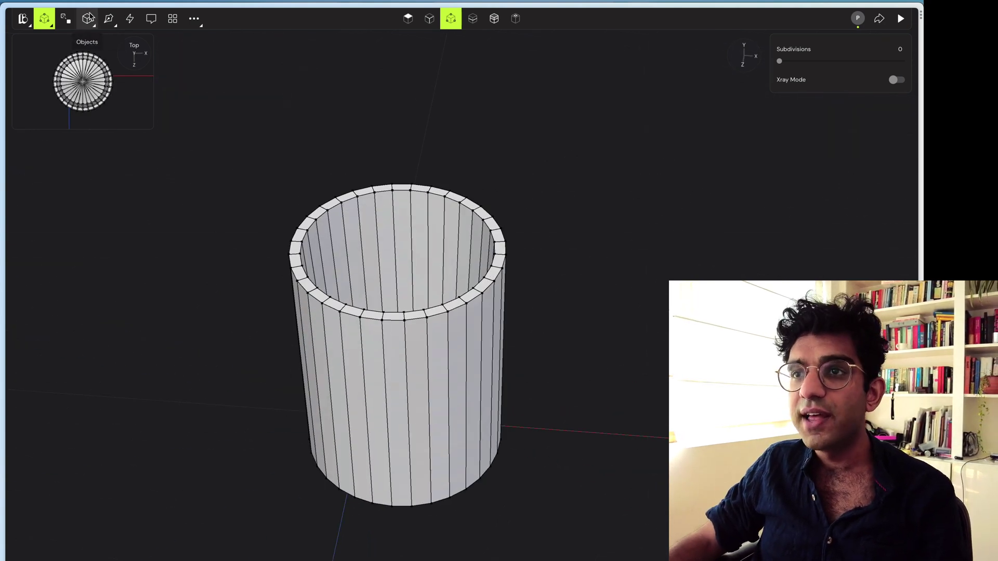
Draw a slim upright cylinder beside the mug, about 0.26 m wide and 2.62 m high
left_click(88, 18)
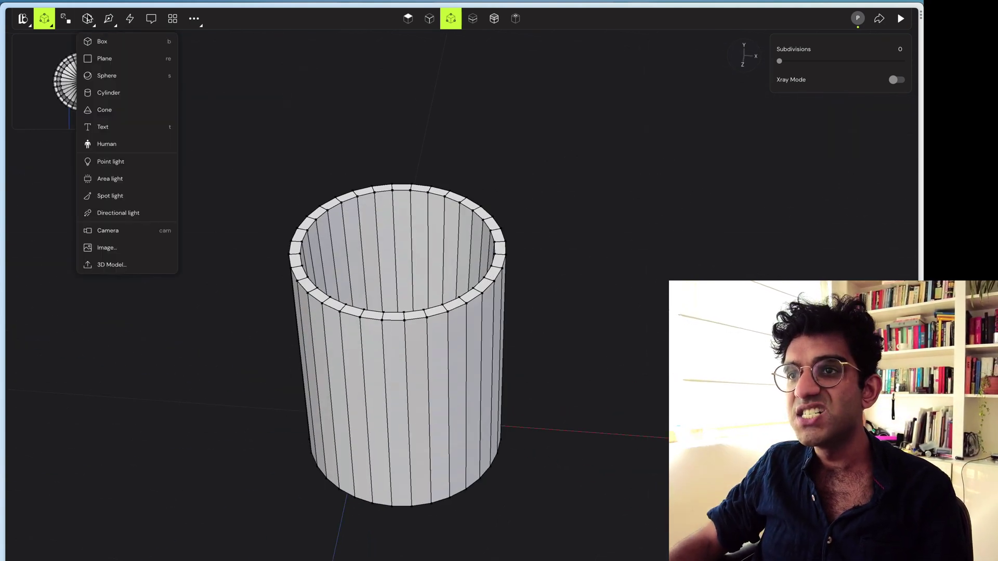
left_click(109, 93)
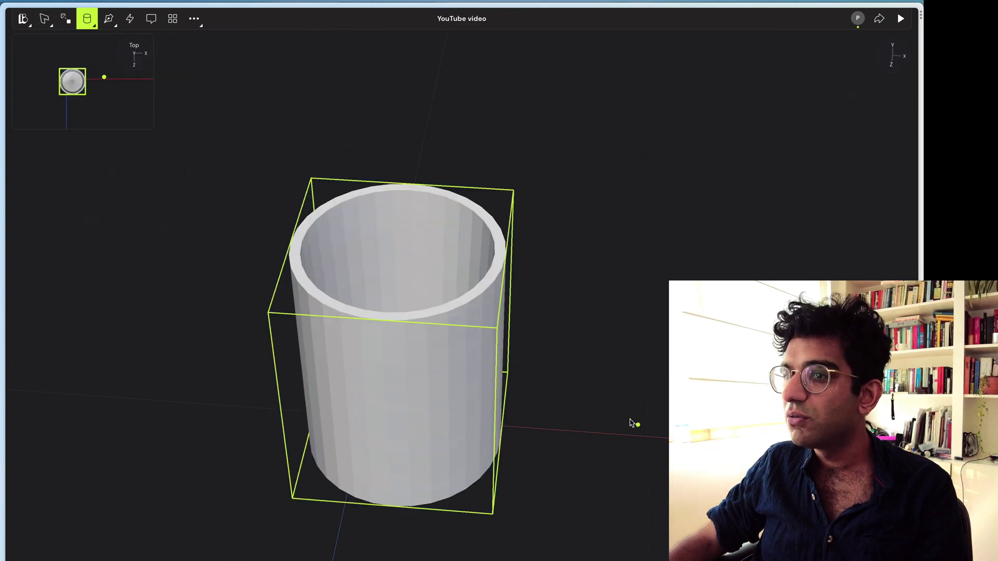
mouse_move(623, 410)
left_mouse_down()
mouse_move(651, 430)
mouse_move(657, 231)
left_mouse_up()
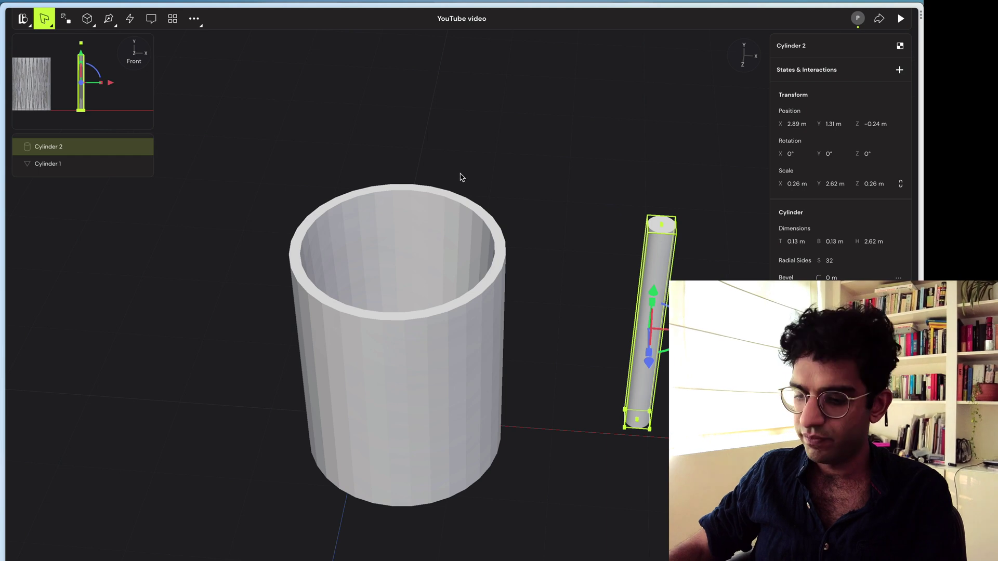
Search the commands for "warp" and delete the slim cylinder beside the mug
key("super+k")
type("mod")
key("BackSpace")
key("BackSpace")
key("BackSpace")
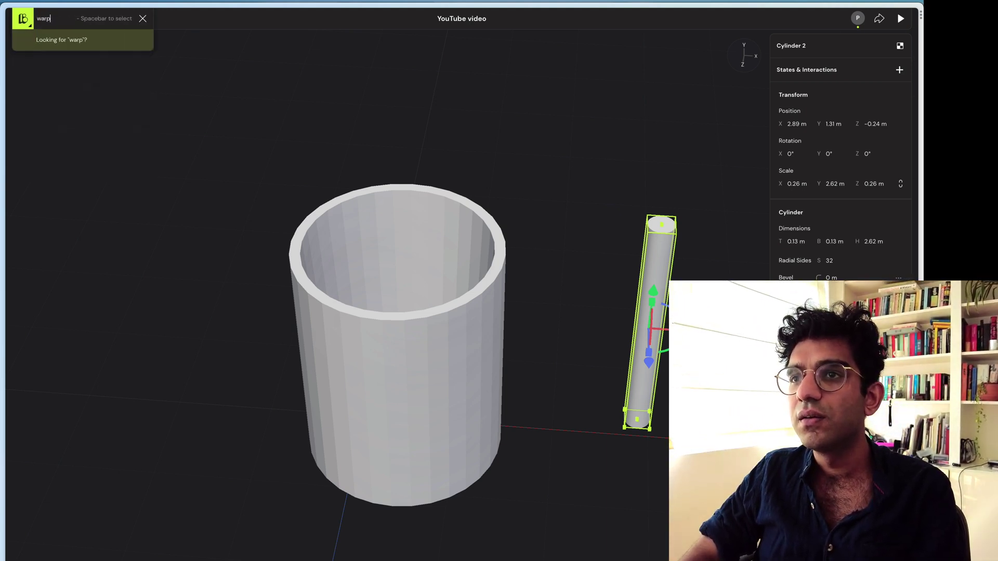
key("Escape")
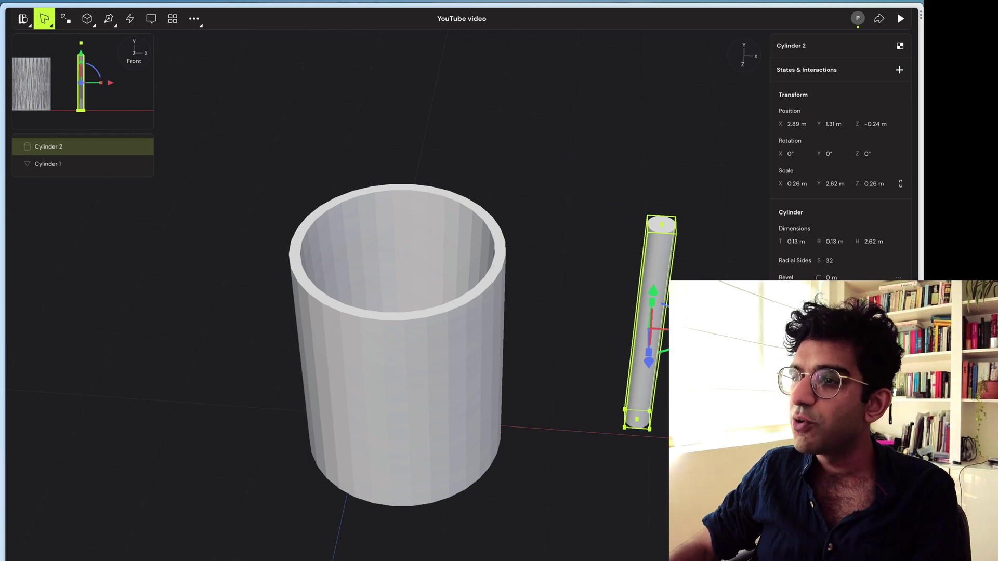
key("Delete")
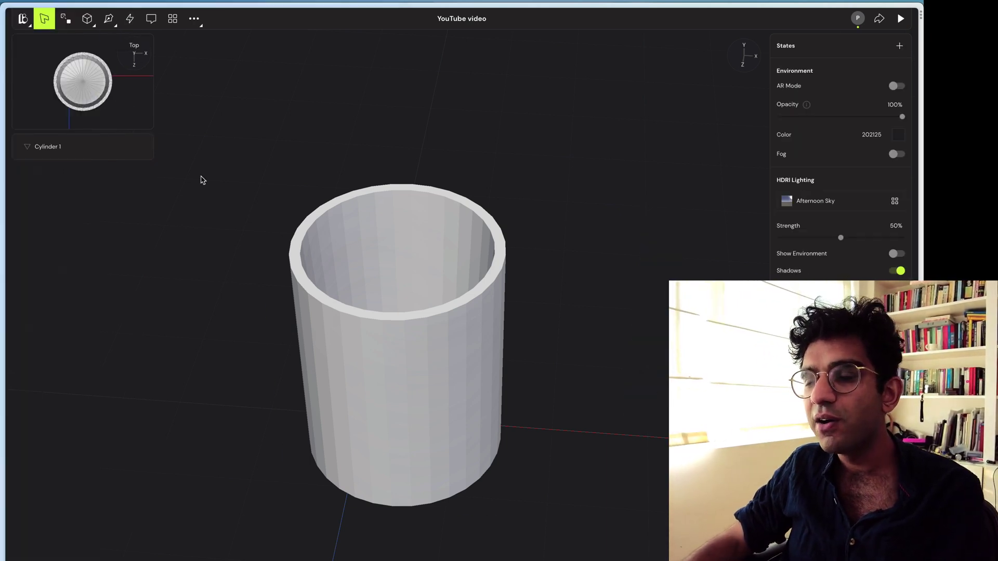
left_click(90, 21)
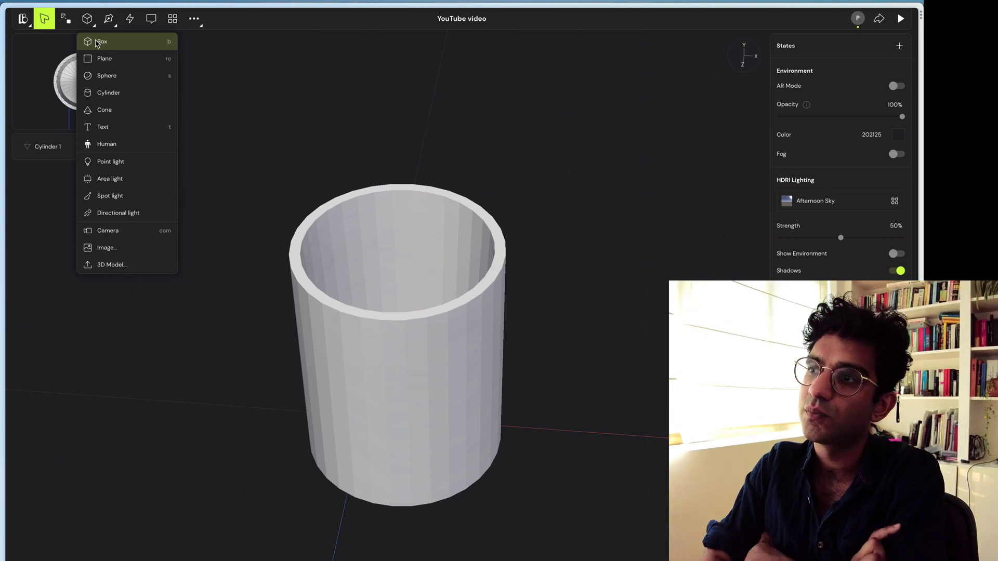
left_click(22, 19)
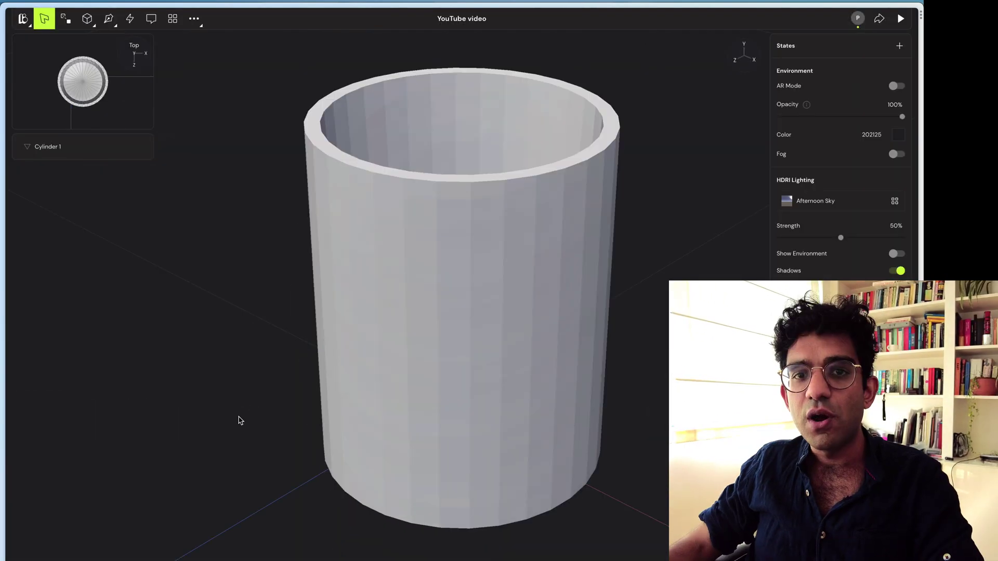
scroll(240, 420, "down", 3)
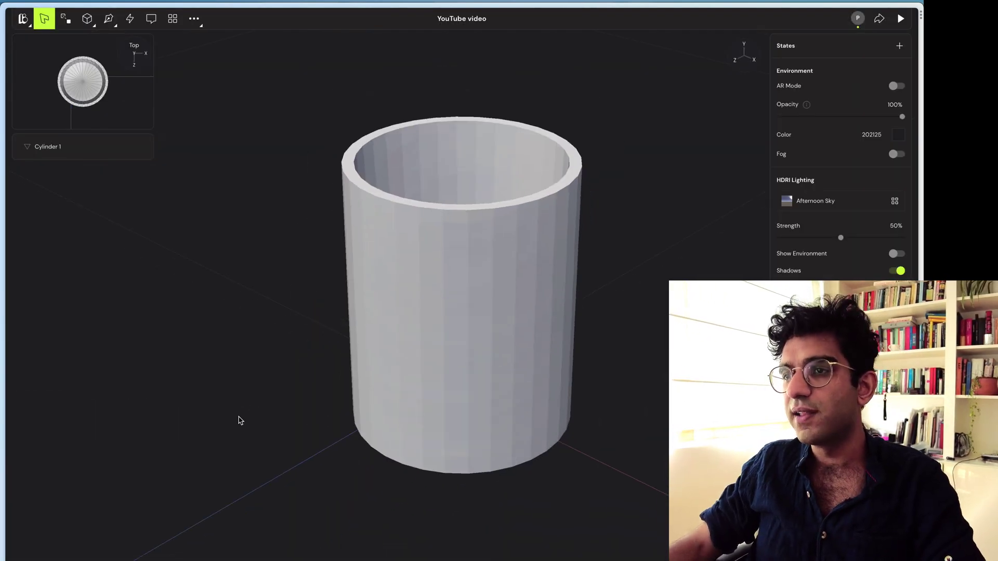
Search the commands for "curve" and draw a curved line on the ground beside the mug with the Line tool
key("super+k")
type("curve")
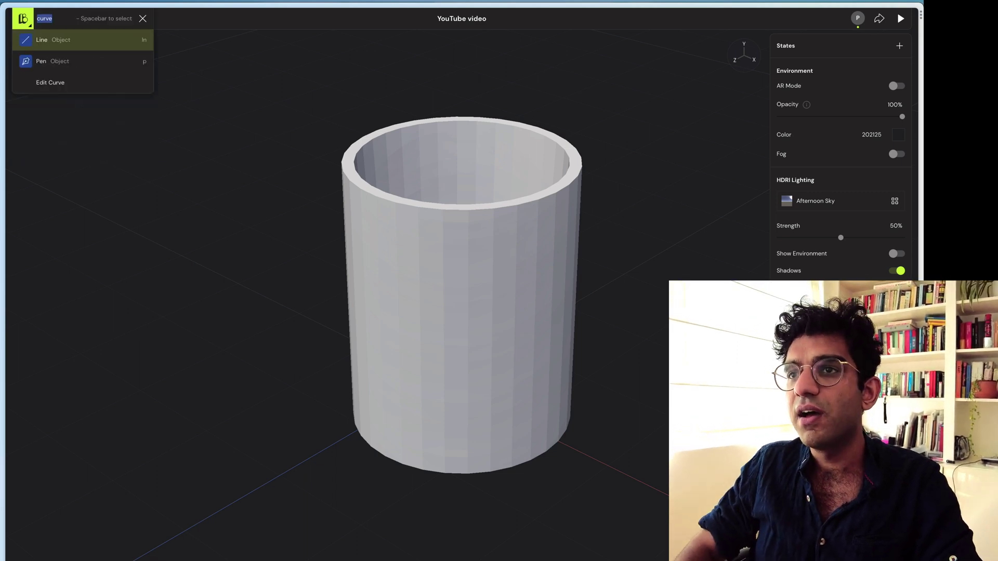
key("space")
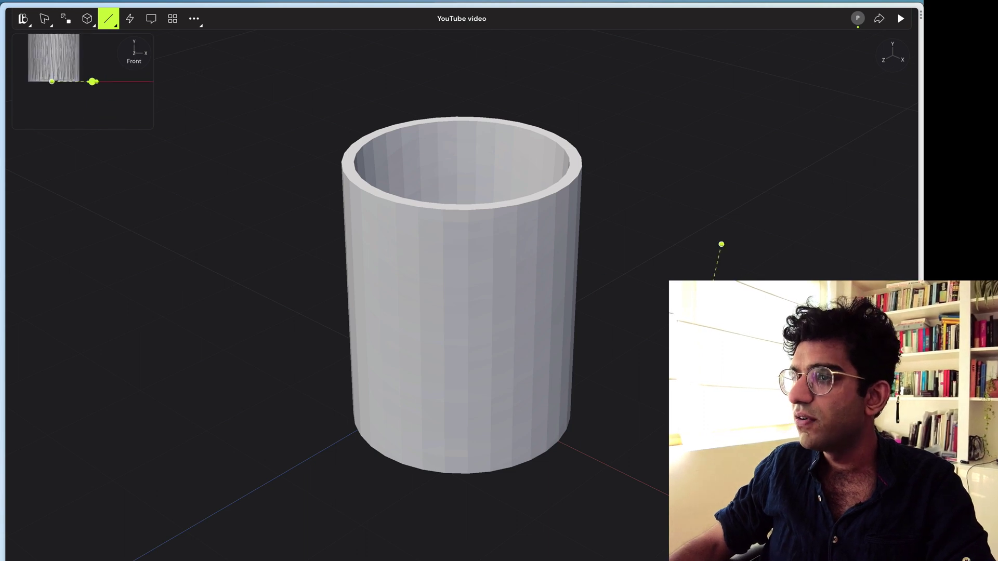
left_click_drag(694, 421, 600, 519)
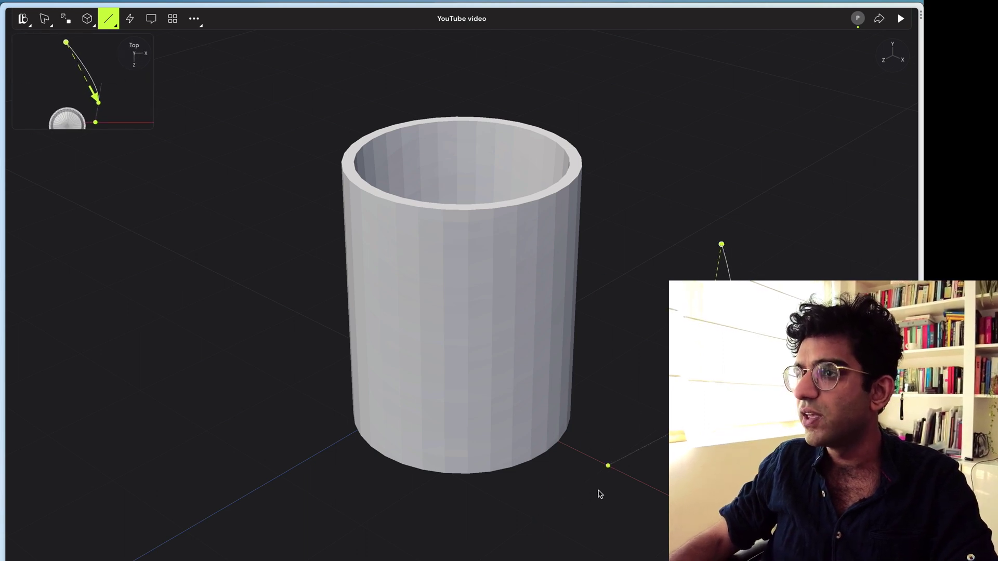
key("Escape")
Edit the curve's end-point handles to bend it into a rounded handle arc about 2.13 m by 3.31 m
left_click_drag(604, 423, 488, 441, "alt")
left_click(498, 407)
left_click_drag(553, 276, 653, 314, "alt")
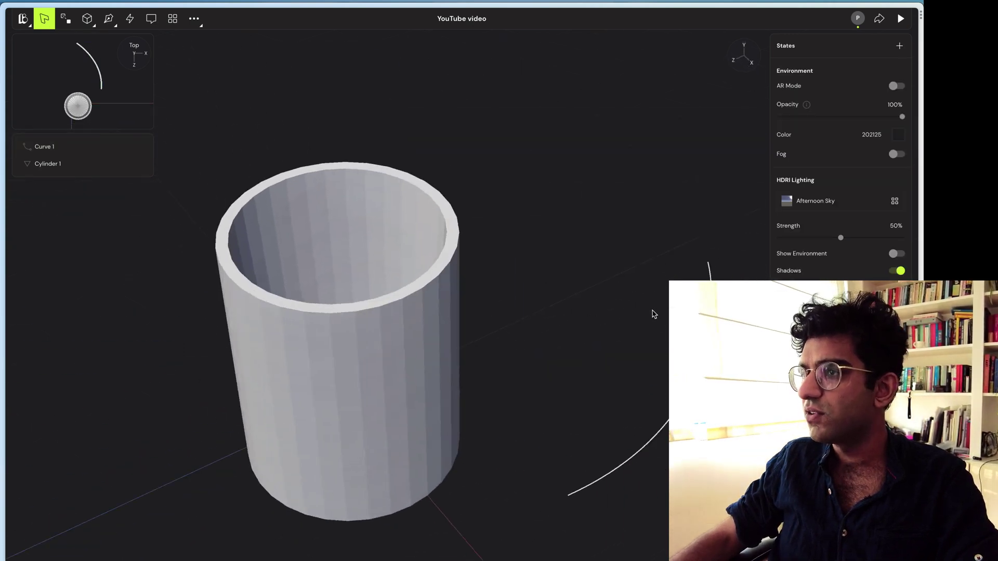
scroll(653, 314, "right", 3)
double_click(612, 349)
left_click_drag(663, 383, 738, 442)
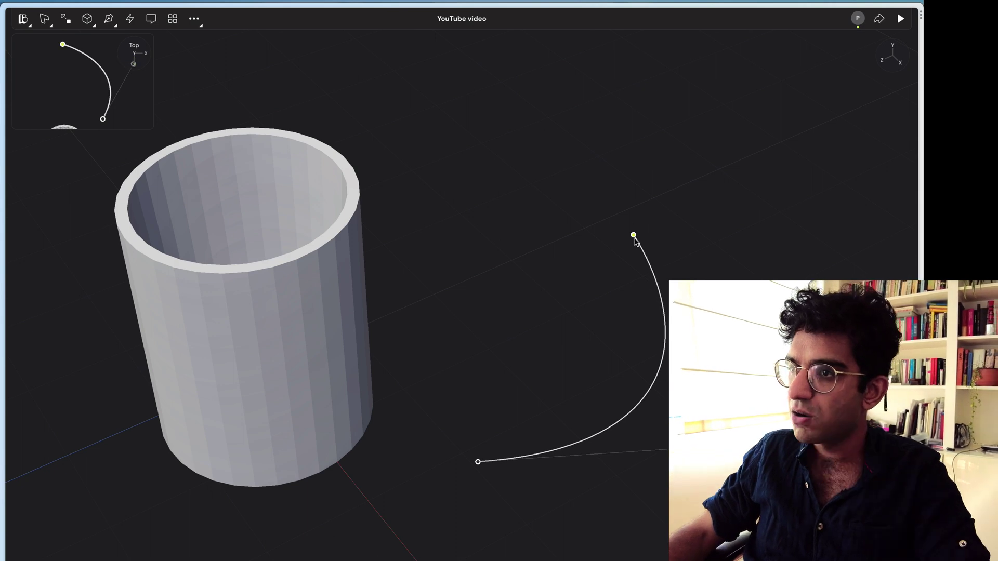
left_click_drag(635, 247, 724, 297)
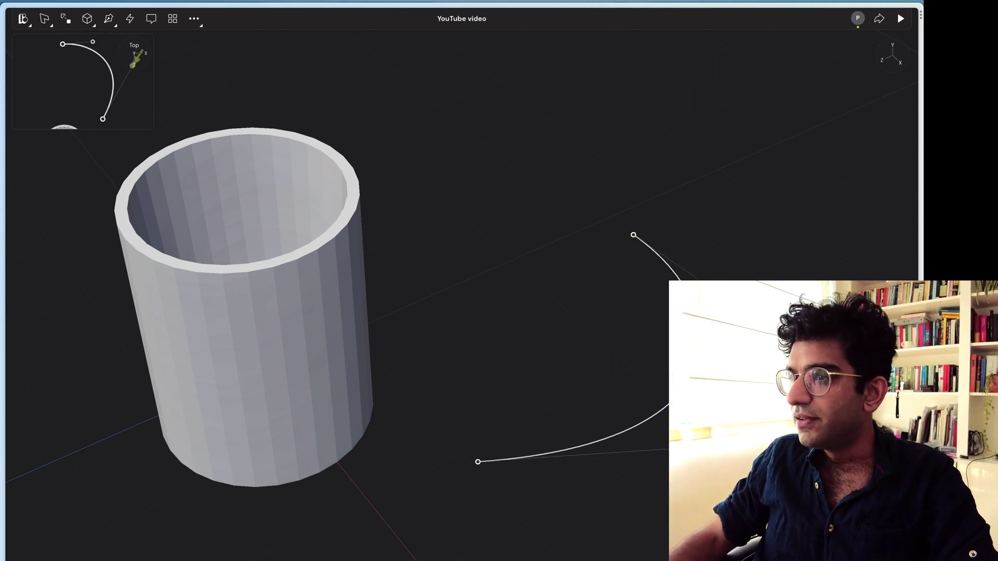
left_click_drag(738, 445, 691, 463)
key("Escape")
key("Escape")
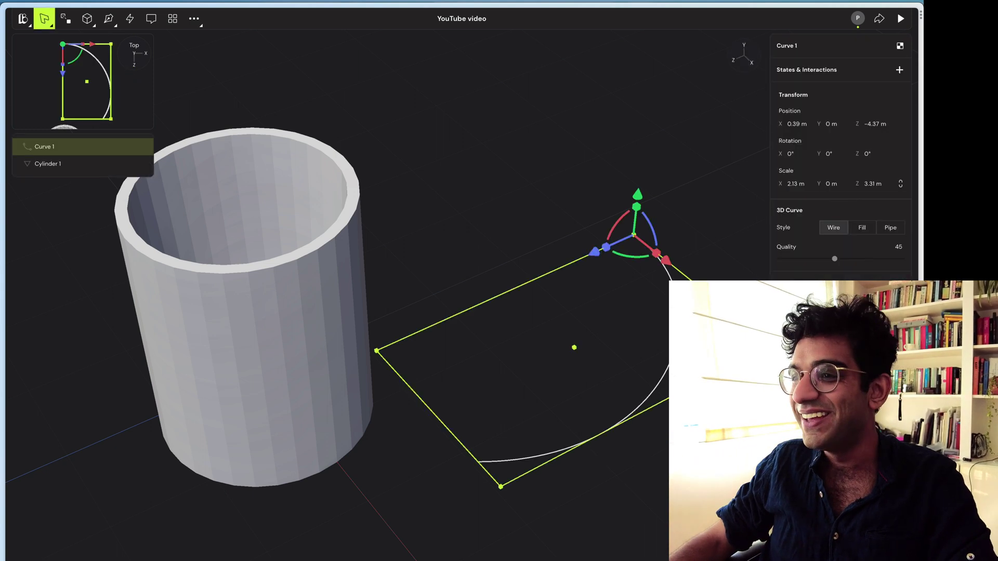
Draw a small upright cylinder about 0.11 m wide and 0.25 m high at the near end of the curve
left_click(87, 18)
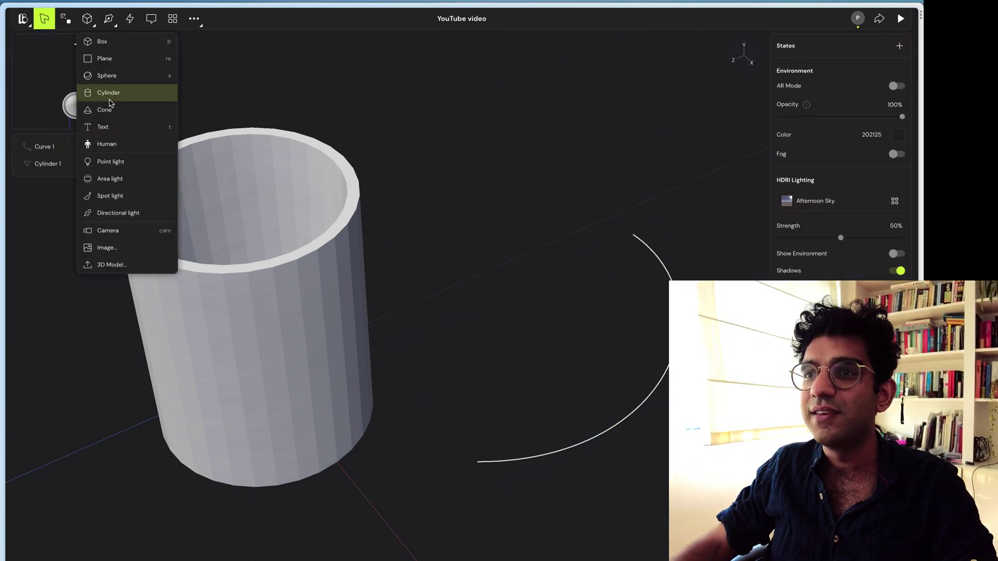
left_click(100, 85)
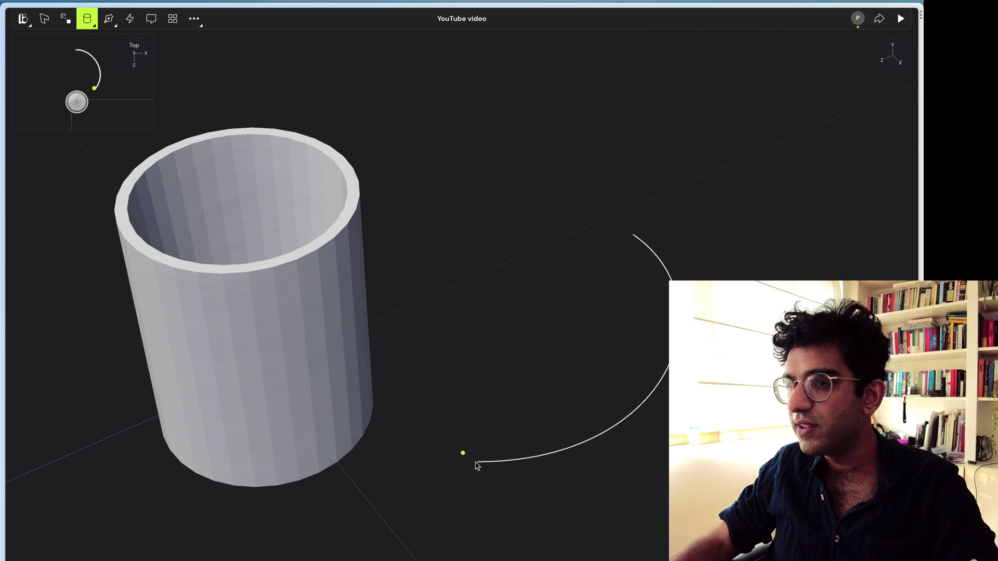
left_click(467, 449)
left_click(465, 463)
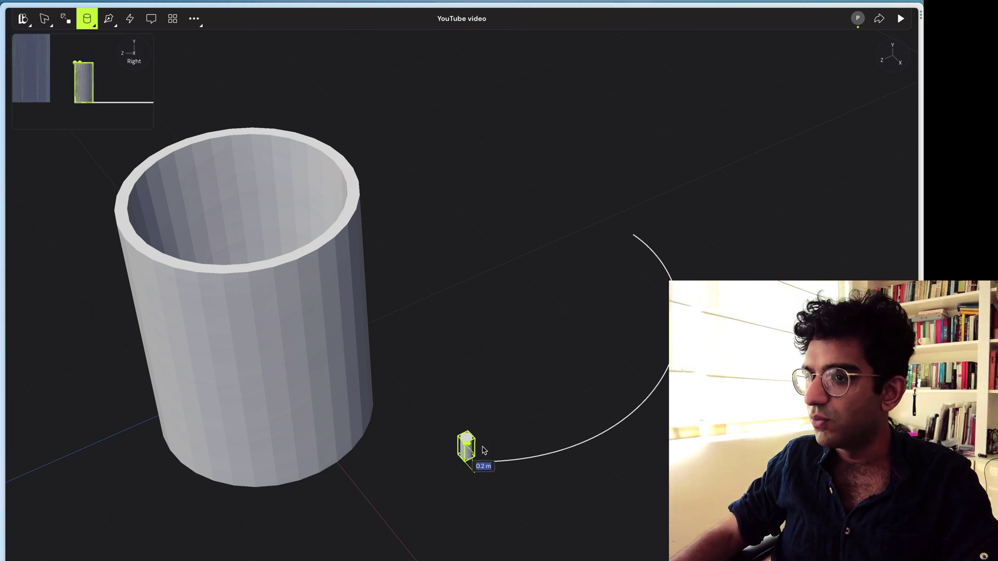
left_click(470, 450)
Select the small cylinder together with the curve and look through the commands offered for the pair
left_click(530, 462, "shift")
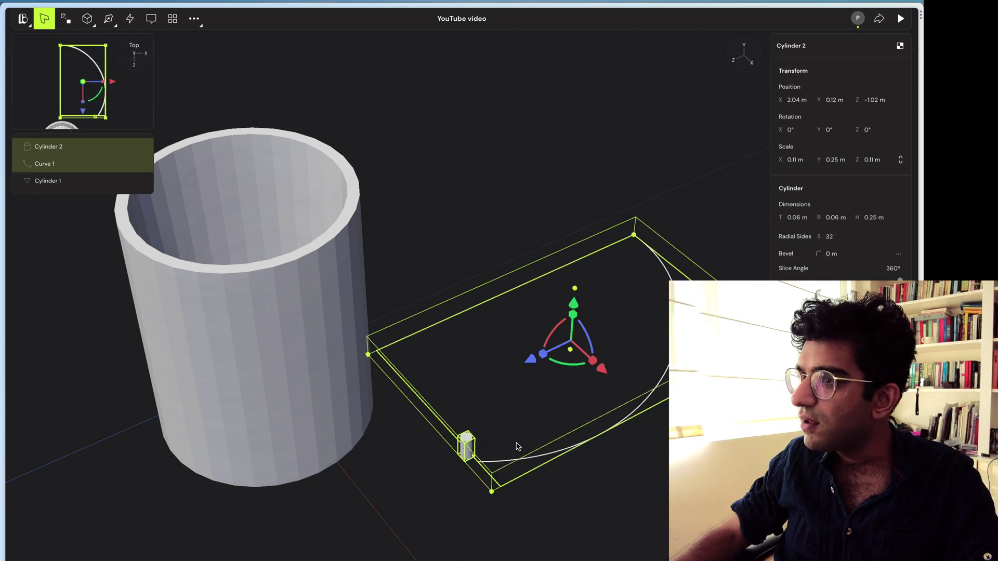
right_click(508, 458)
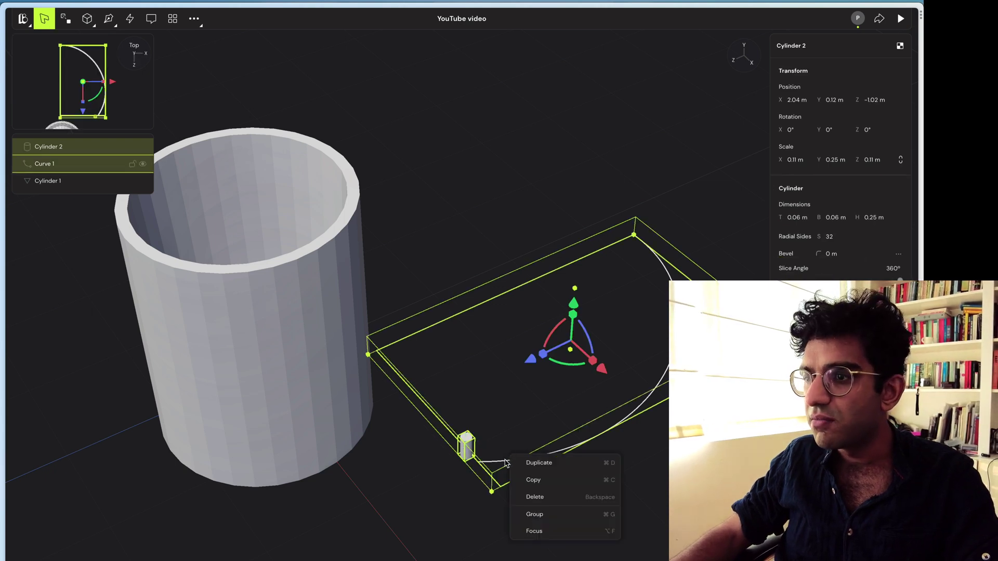
key("Escape")
left_click(494, 424)
left_click(478, 464)
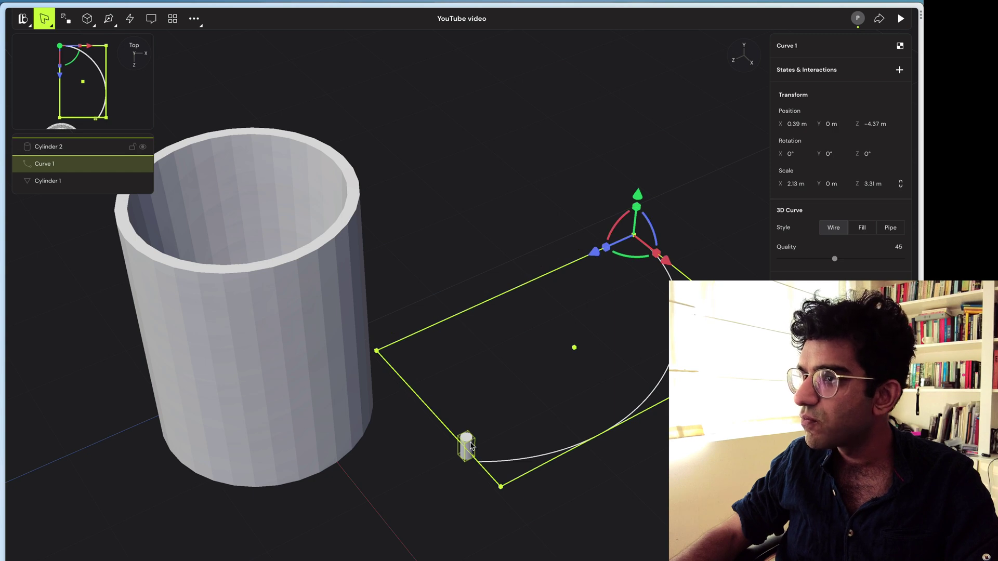
left_click(467, 445, "shift")
right_click(467, 445)
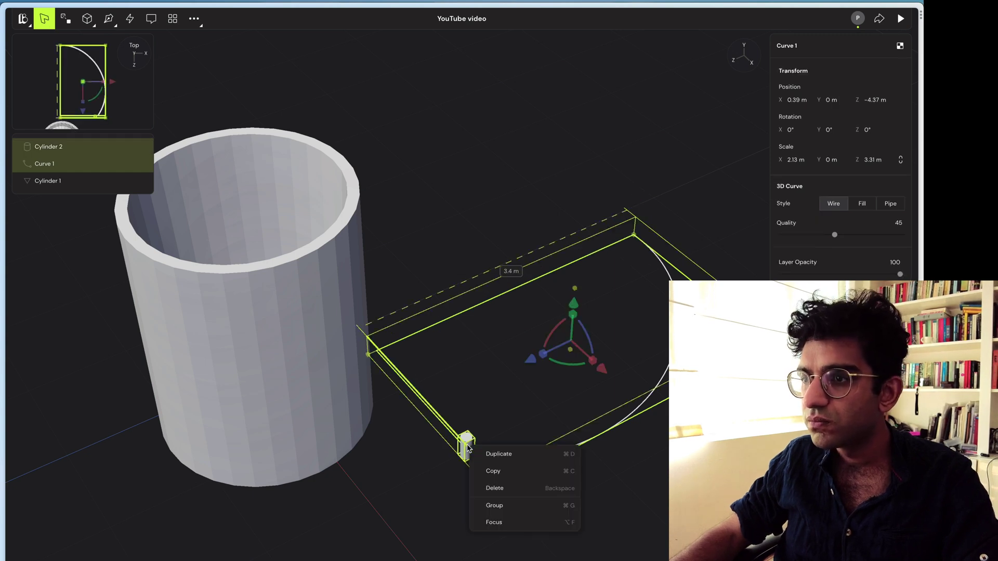
left_click(512, 505)
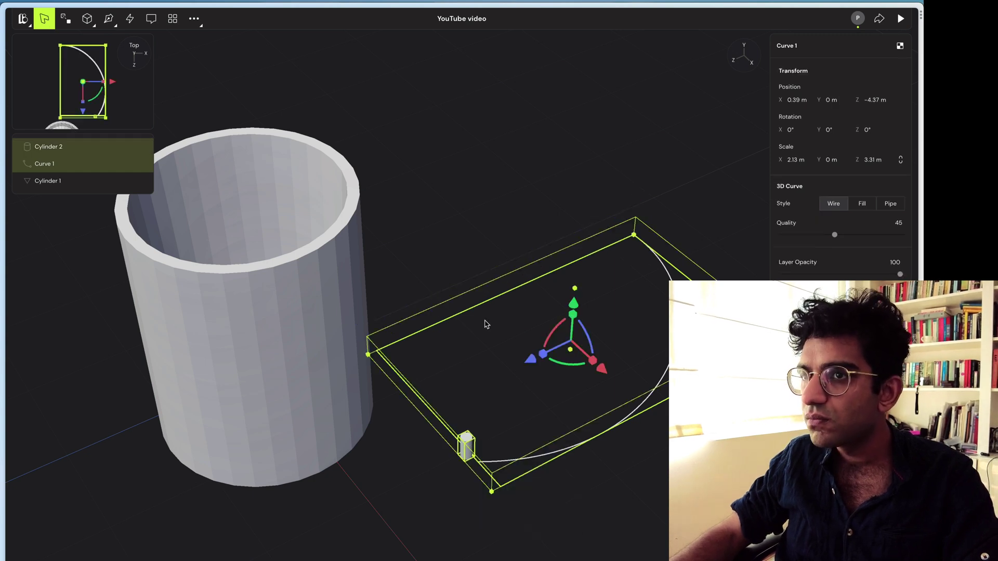
Search the commands for "extrude" to find a way to run the small cylinder along the curve
left_click(88, 19)
left_click(23, 18)
type("extrude")
left_click(434, 356)
type("e")
middle_click_drag(552, 437, 473, 438)
key("Return")
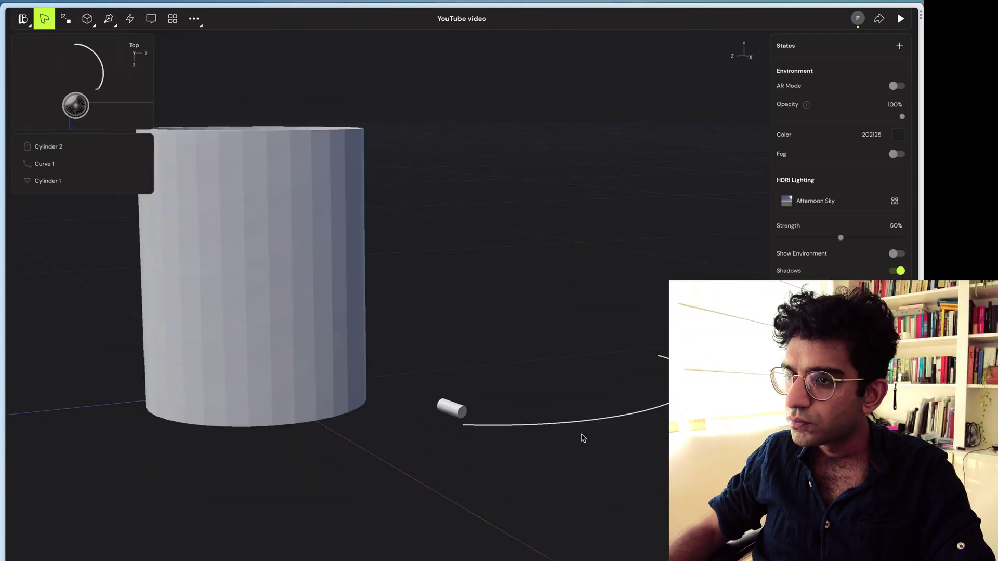
key("super+t")
type("ext")
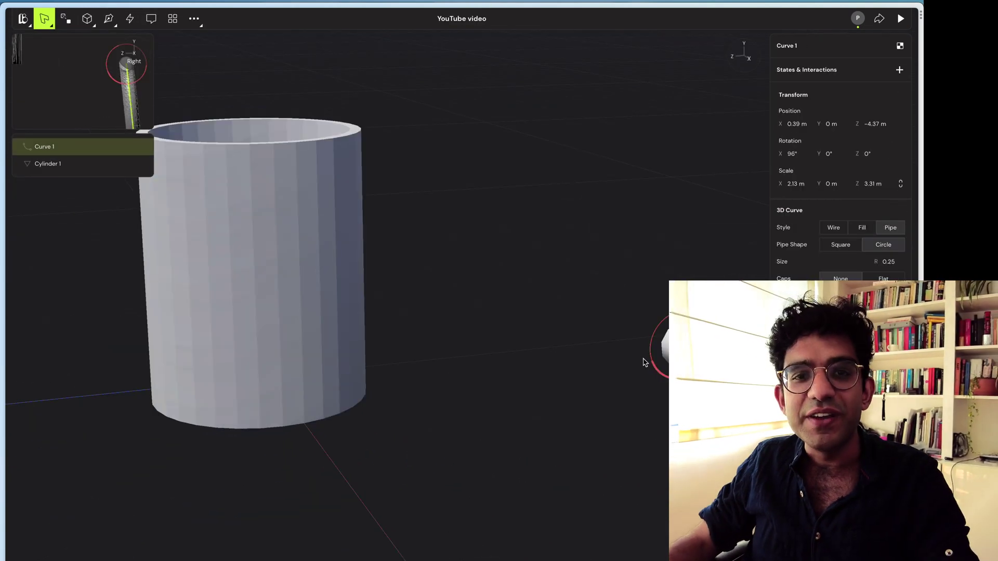
Stand the pipe curve upright at 90° about X and move it beside the mug wall, near X 1.61 m, Y 2.37 m
left_click_drag(632, 357, 258, 447)
middle_click_drag(450, 494, 606, 473)
left_click_drag(521, 414, 535, 155)
left_click_drag(572, 94, 687, 277)
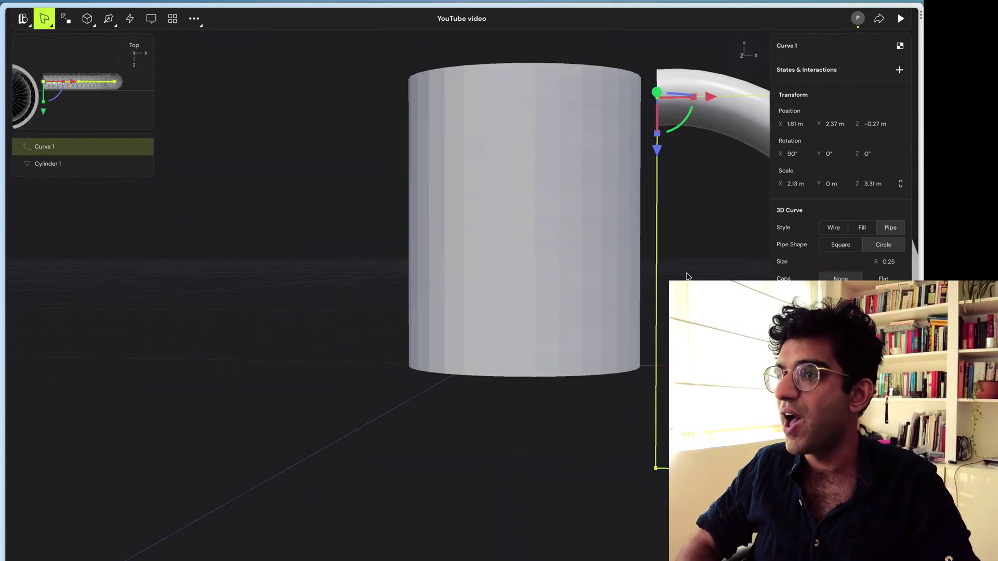
Scale the handle to about 1.18 m by 1.84 m, tilt it -29° about Y, and seat it against the mug at X 1.26 m, Y 2.02 m
middle_click_drag(690, 120, 685, 140)
left_click_drag(685, 141, 597, 185)
left_click_drag(685, 185, 669, 179)
left_click(718, 161)
middle_click_drag(717, 160, 628, 176)
Centre the handle on the mug's side by moving it to about Z -0.03 m
left_click(660, 216)
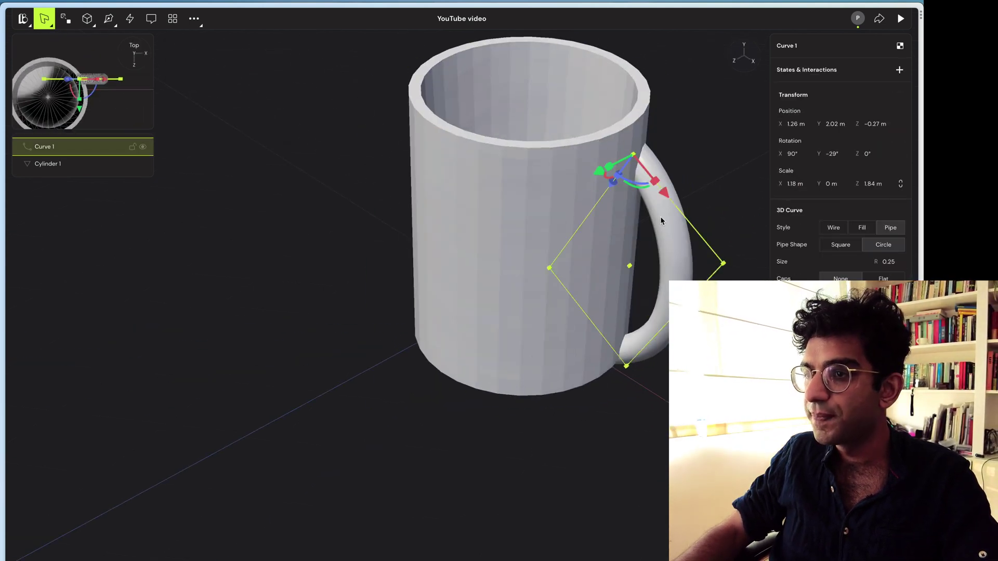
left_click_drag(660, 216, 572, 225, "alt")
left_click_drag(591, 188, 567, 196)
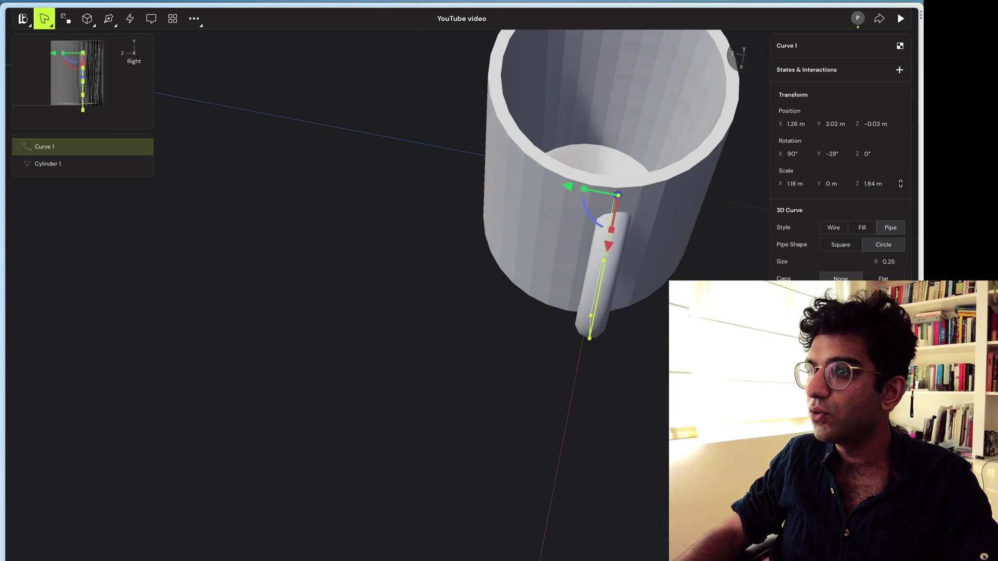
Open the handle curve for point editing and try raising its lower end point
double_click(606, 295)
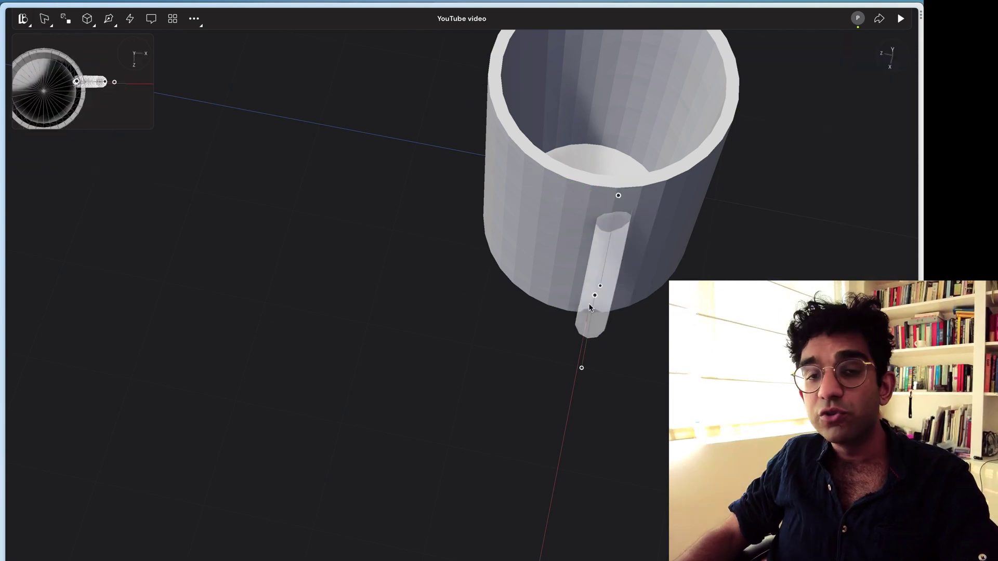
left_click_drag(606, 296, 715, 286, "alt")
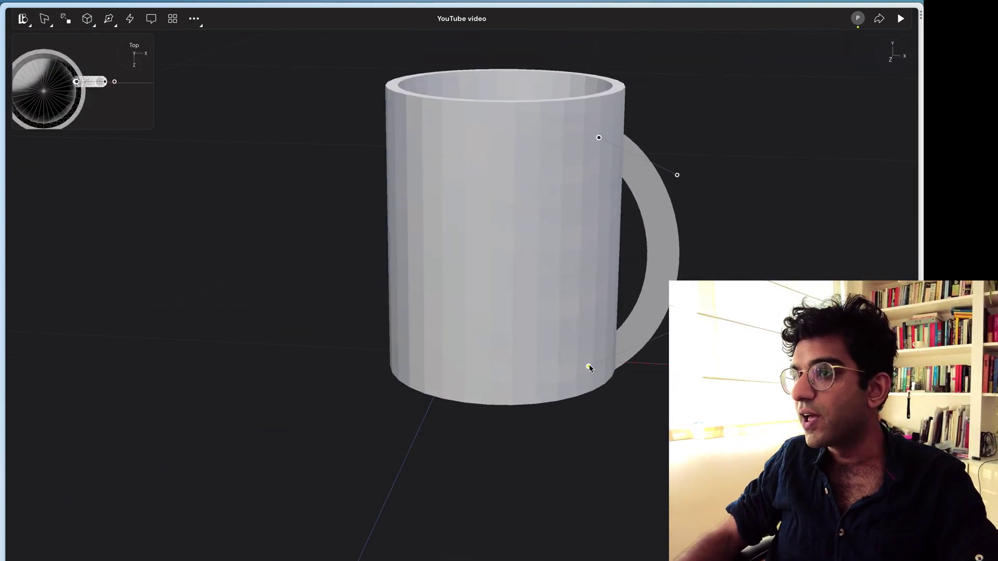
left_click_drag(589, 367, 591, 325)
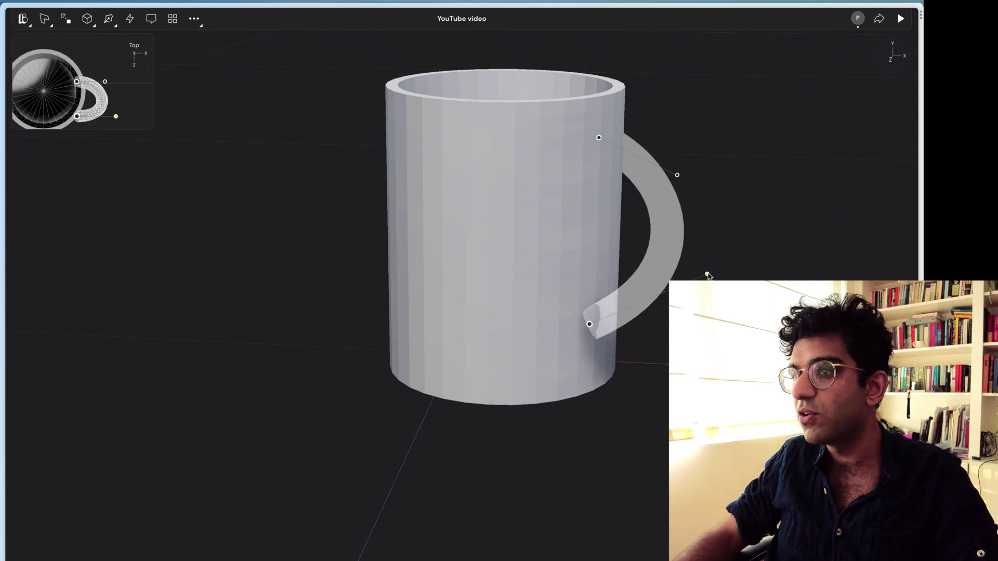
left_click_drag(707, 274, 662, 305, "alt")
key("super+z")
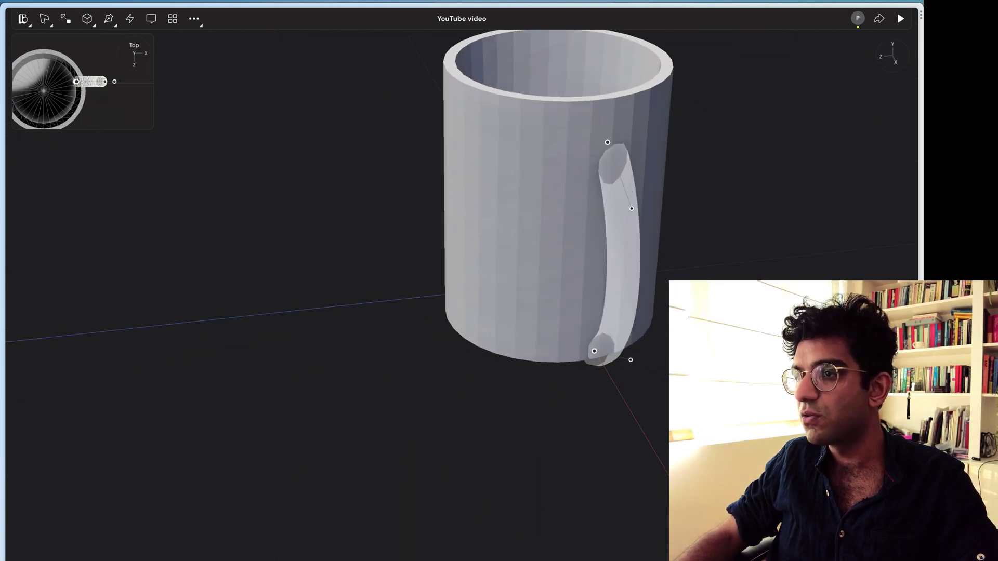
Raise the handle's lower end point about 0.66 m and pull both curve handles outward to form a rounder loop about 1.47 m by 1.42 m
right_click_drag(645, 312, 598, 350)
left_click_drag(598, 352, 599, 307)
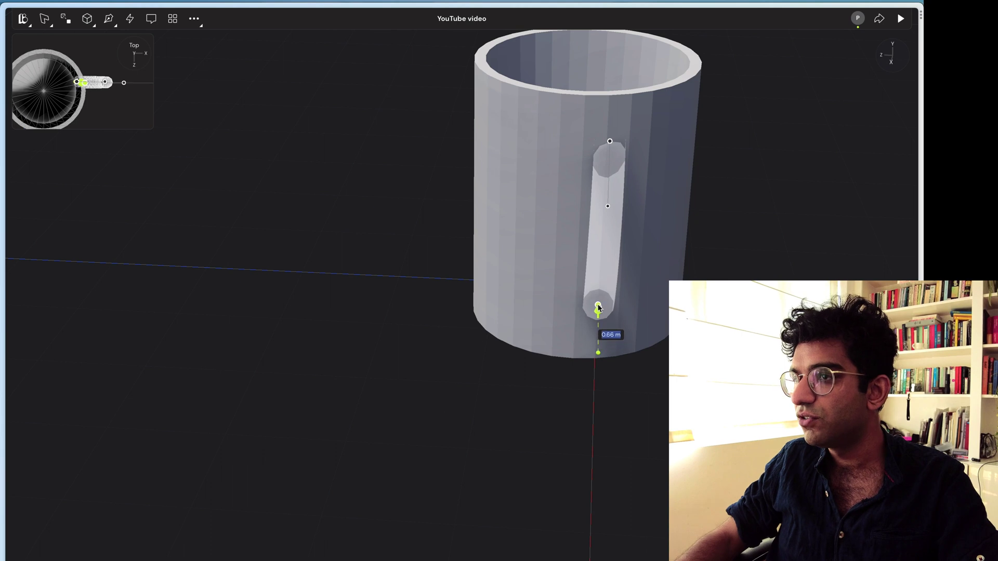
right_click_drag(597, 306, 719, 270)
left_click_drag(720, 266, 761, 320)
left_click_drag(673, 178, 778, 152)
key("Escape")
Preview the handle in Wire style, return it to Pipe, and inspect the mug from above and from the side
left_click(835, 228)
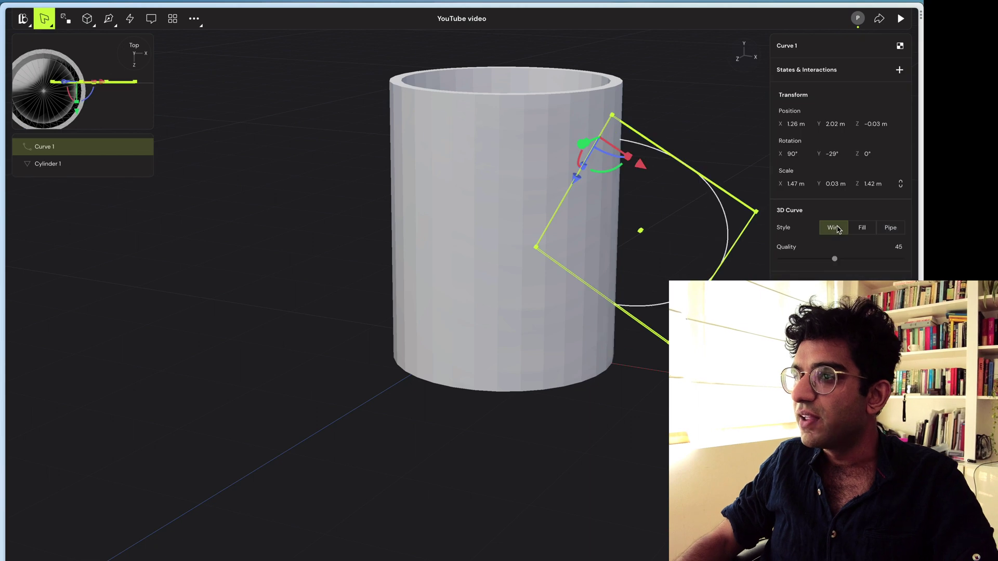
left_click(891, 229)
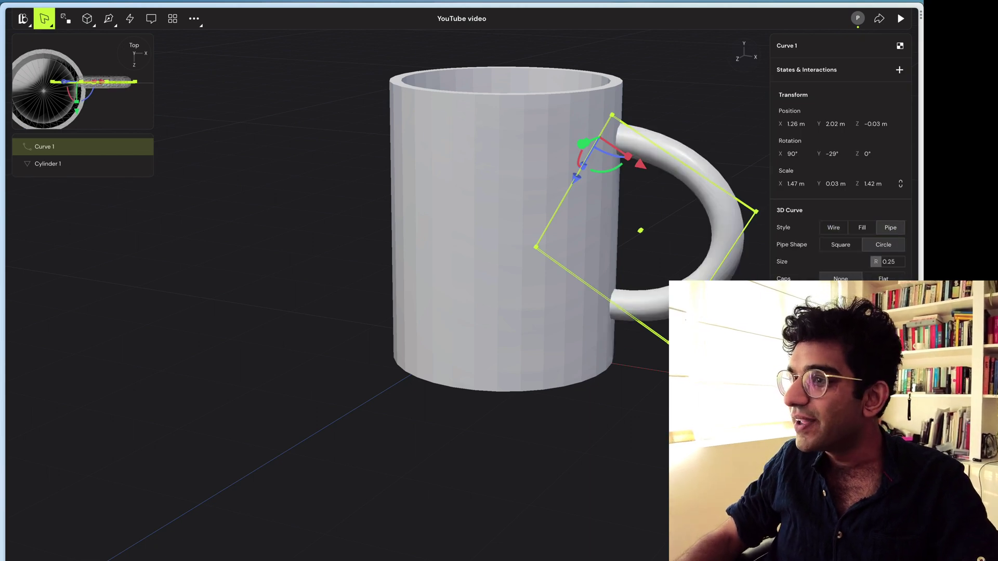
left_click_drag(601, 423, 630, 495)
left_click(589, 199)
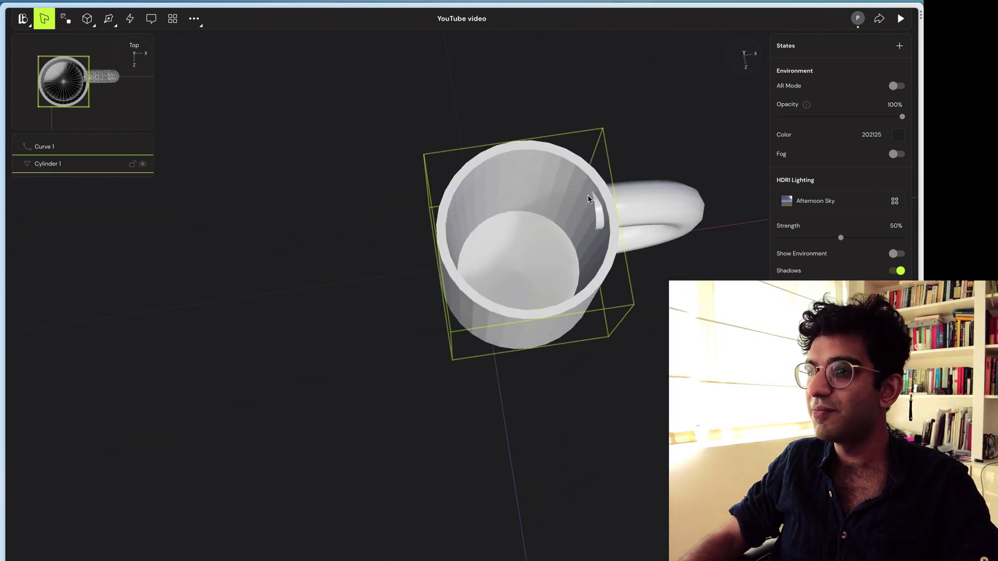
left_click_drag(588, 369, 542, 360)
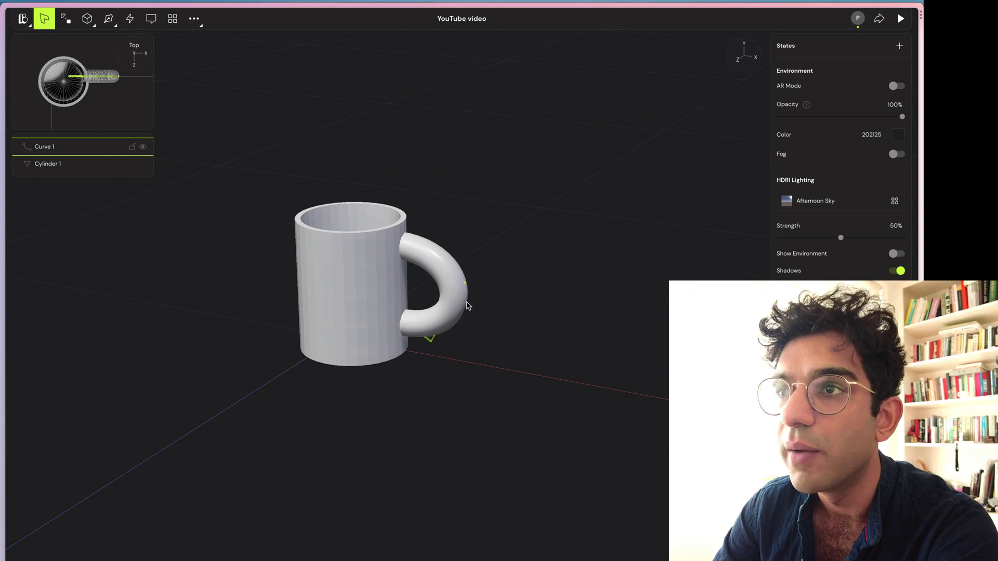
Draw a flat cylinder about 3.57 m wide and 0.23 m high on the ground beside the mug
left_click(87, 18)
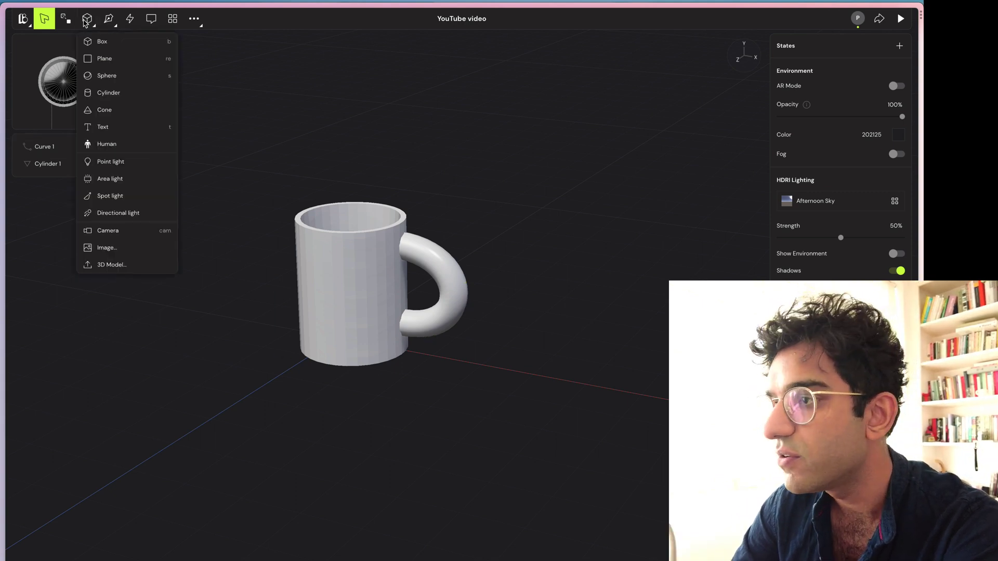
left_click(124, 99)
left_click_drag(584, 383, 615, 439)
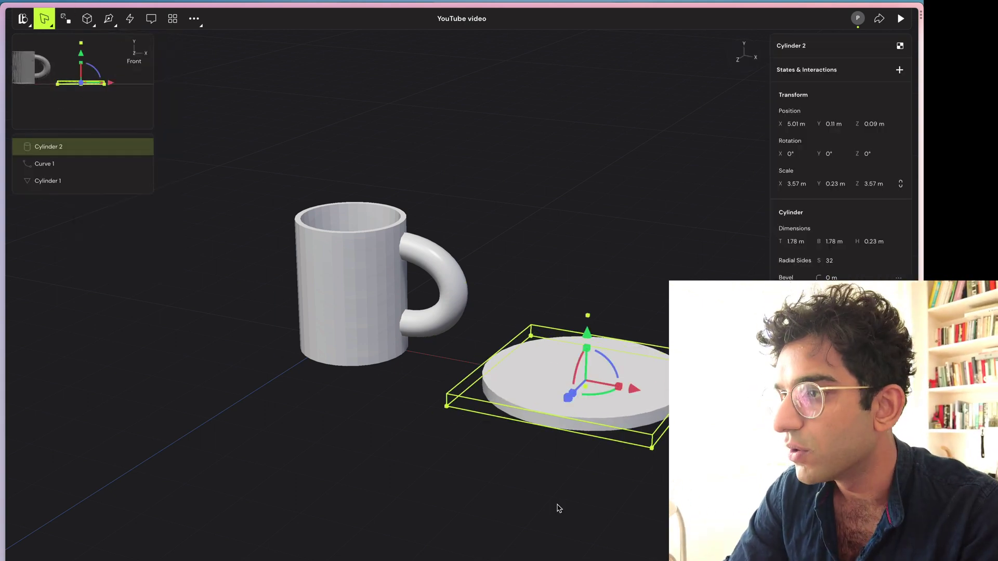
left_click(562, 450)
left_click(577, 408)
Open the flat cylinder for mesh editing and try a circular loop cut around its top face
double_click(601, 362)
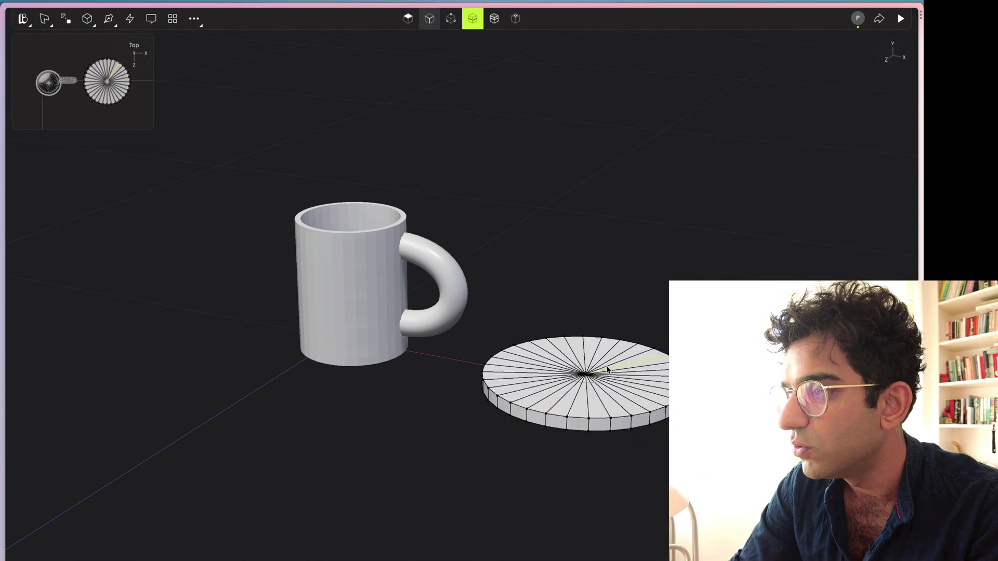
left_click(651, 396)
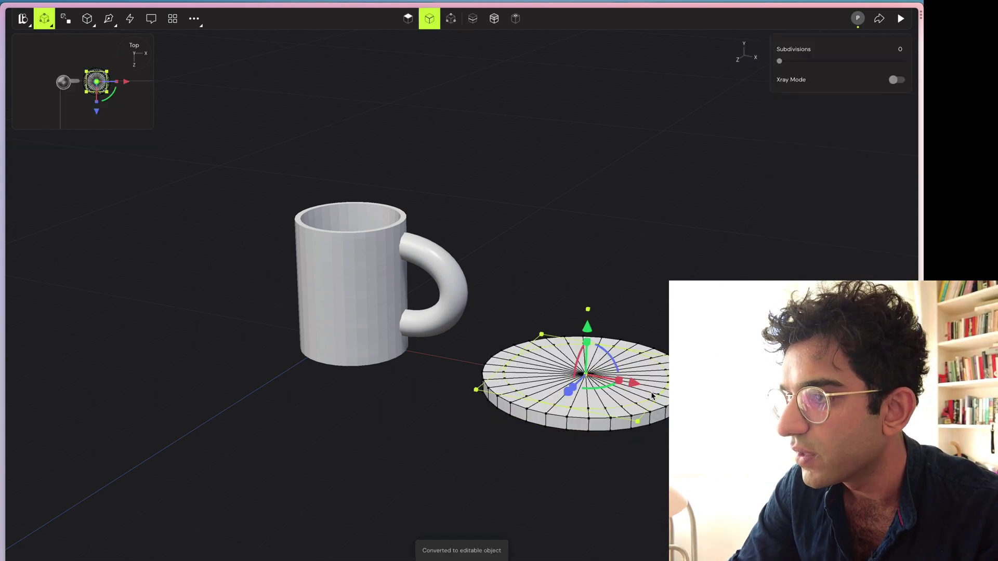
left_click(574, 421)
scroll(544, 406, "up", 5)
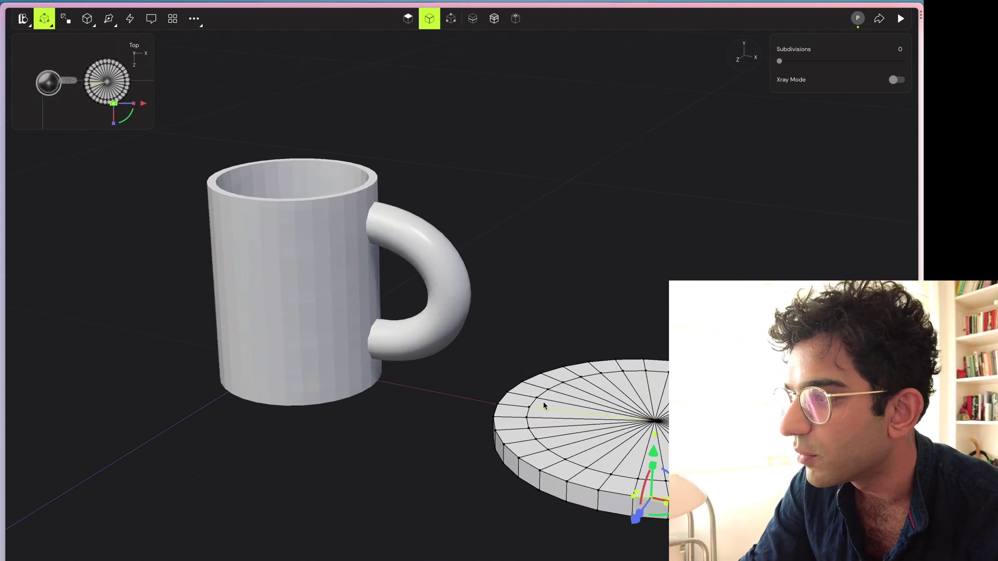
middle_click_drag(648, 218, 551, 150)
Try raising an outer edge of the disc's rim, and undo the edit together with the top-face loop cut
left_click(597, 424)
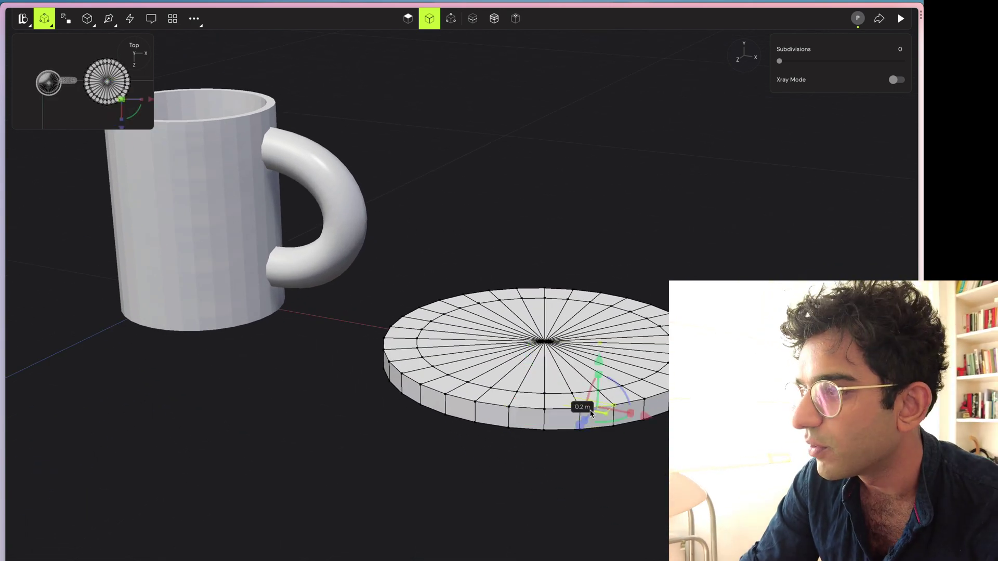
left_click(581, 414, "shift")
left_click(565, 411, "shift")
left_click(629, 401)
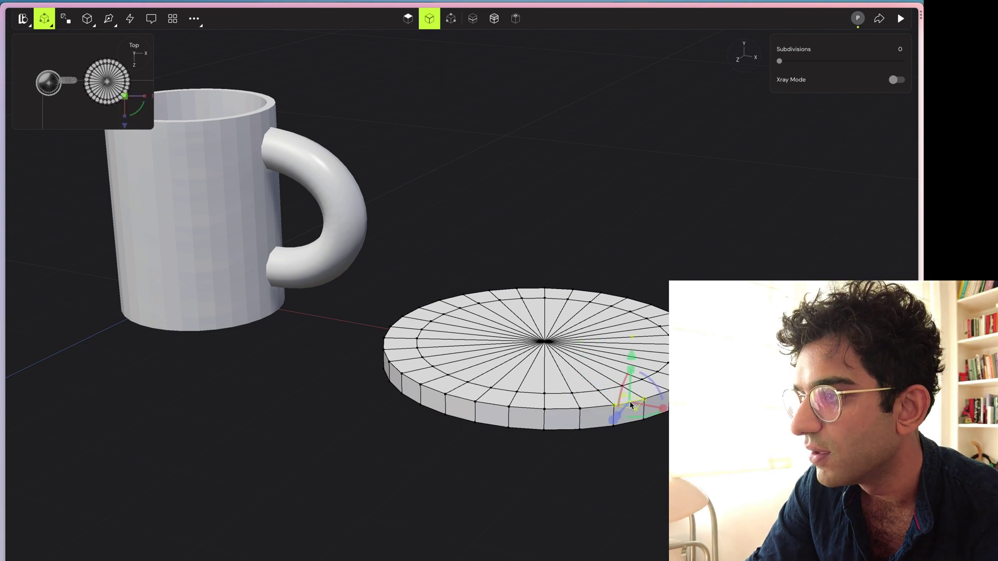
left_click_drag(631, 359, 629, 339)
key("super+z")
key("super+z")
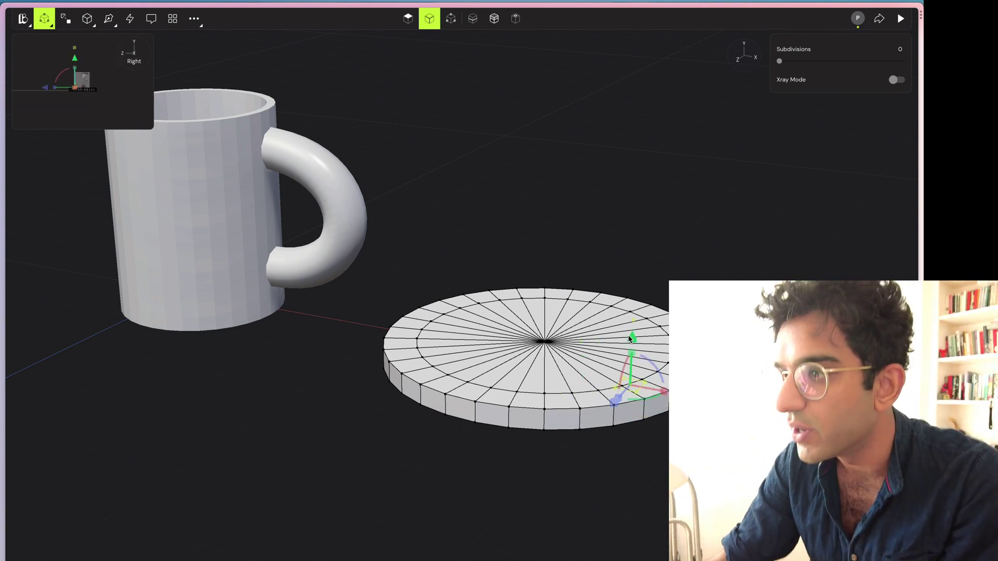
Loop-cut around the disc's side wall and raise the new edge ring above the top face to form a rim
key("k")
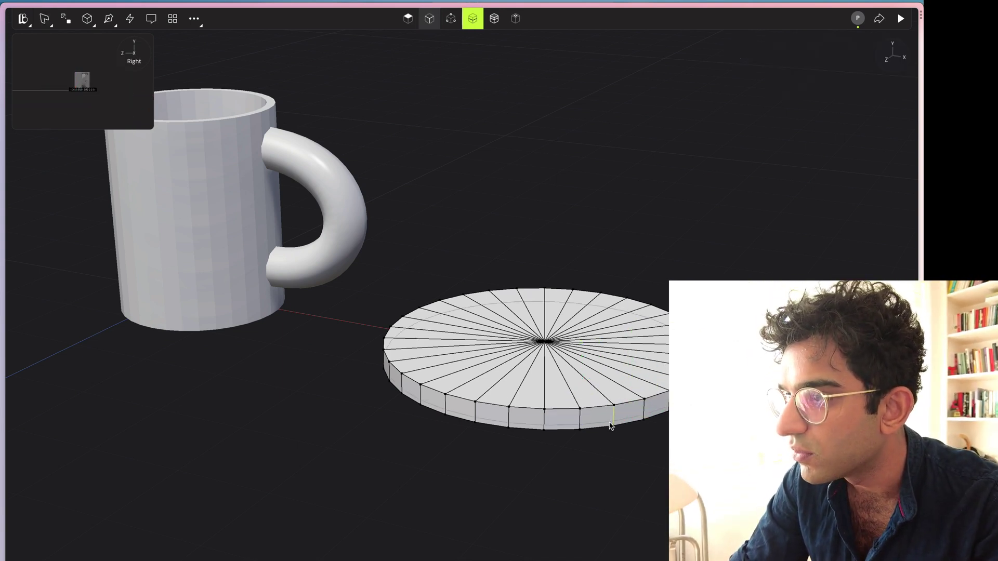
key("1")
left_click(581, 422)
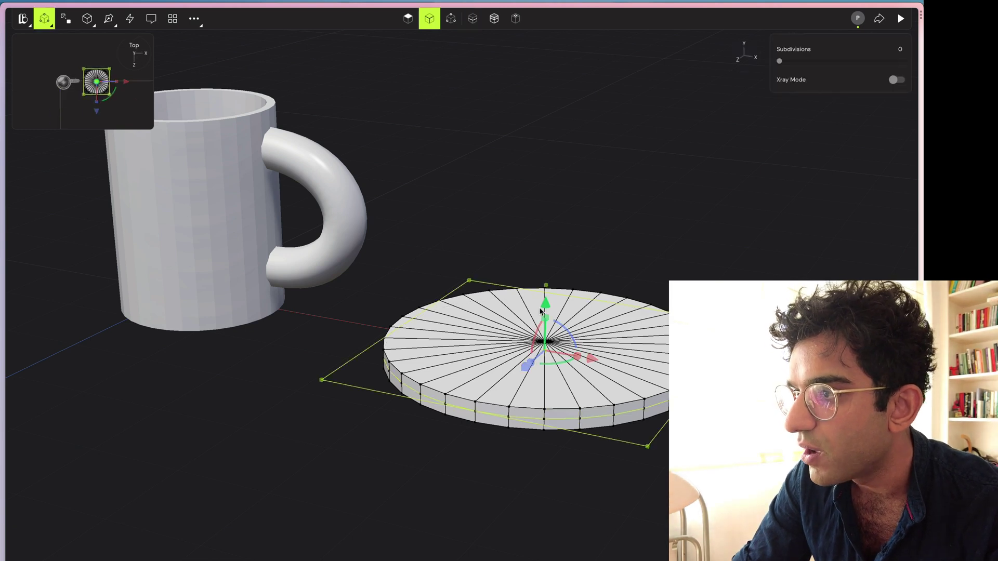
left_click_drag(544, 301, 543, 290)
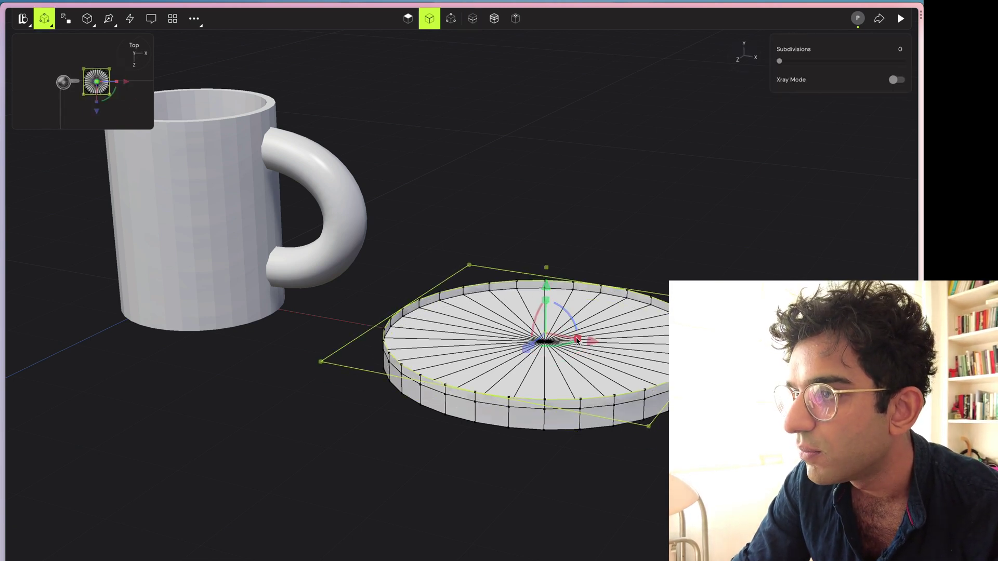
Try stretching the raised rim along X and undo the change
mouse_move(577, 339)
left_mouse_down()
mouse_move(598, 342)
mouse_move(587, 336)
left_mouse_up()
key("ctrl+z")
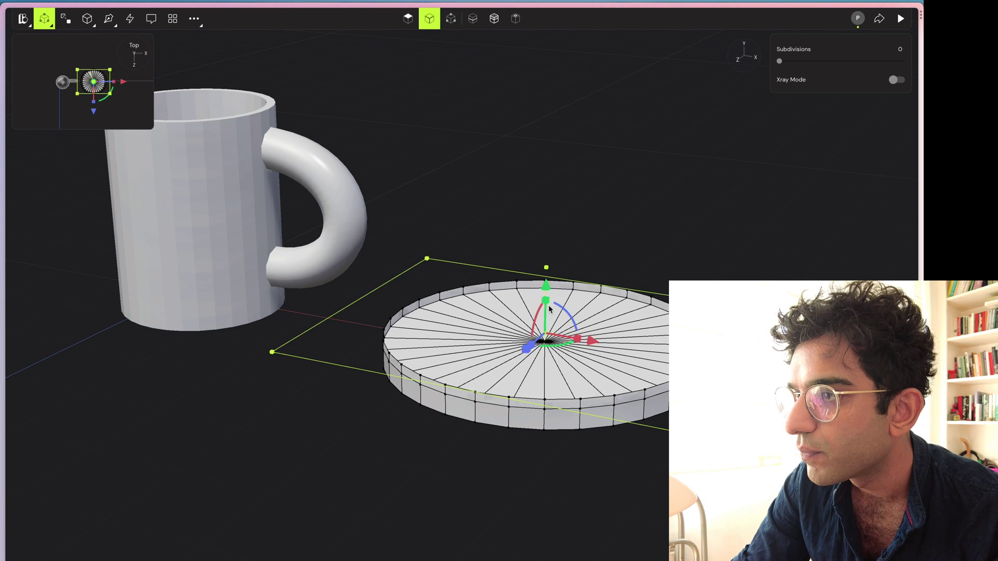
key("ctrl+shift+z")
key("ctrl+z")
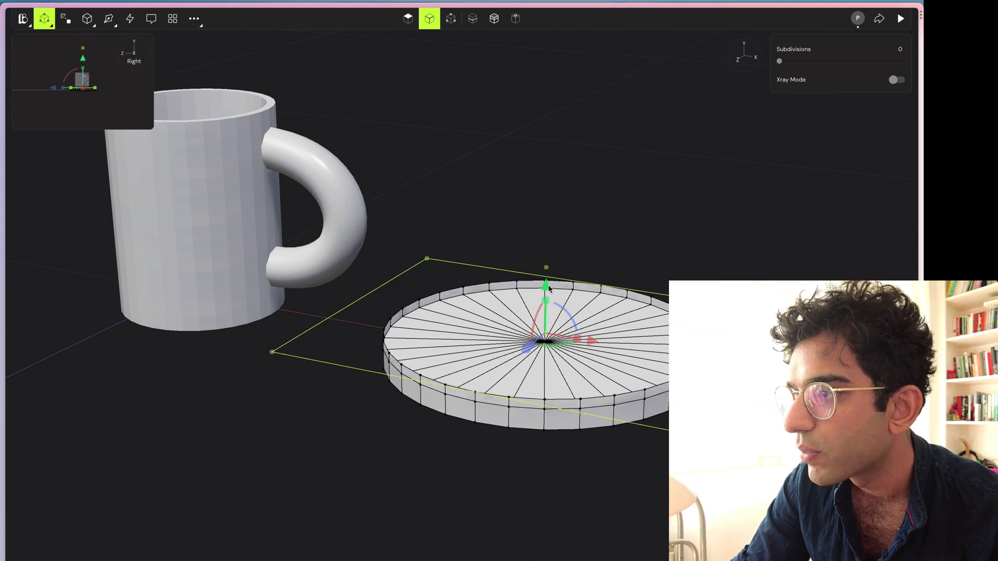
Try moving the disc's edge ring down and undo the change
left_click_drag(549, 288, 539, 307)
middle_click_drag(668, 232, 591, 225)
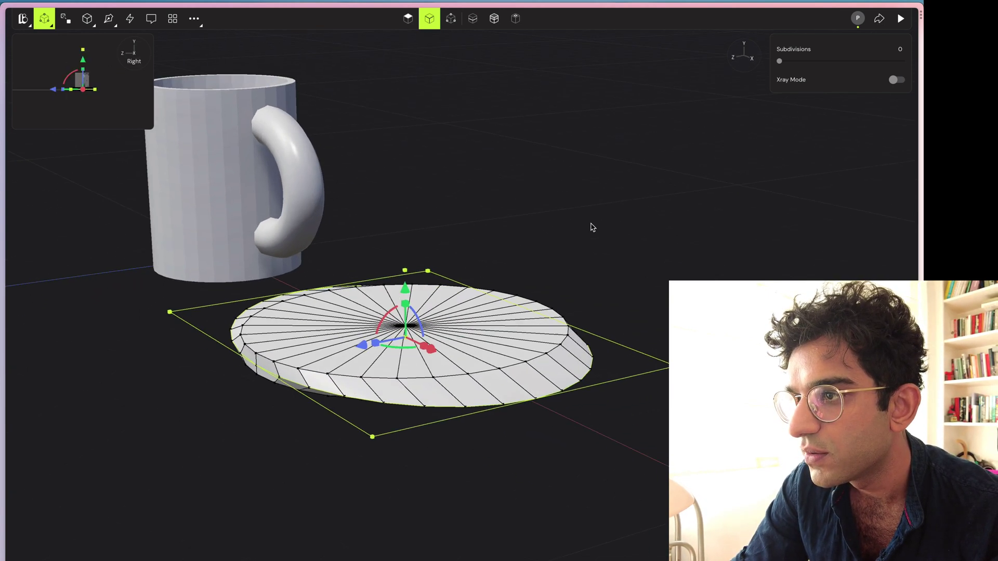
key("ctrl+z")
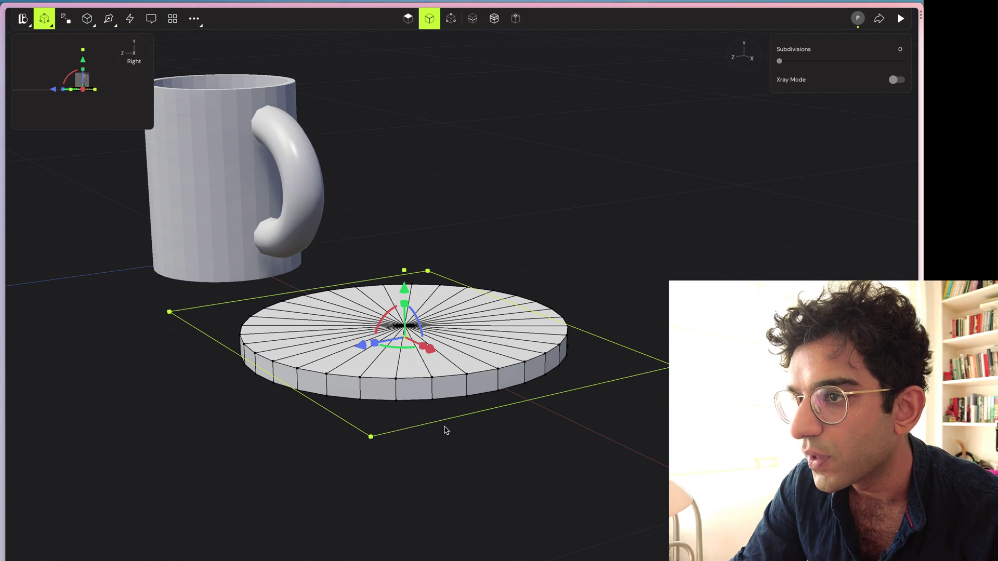
Flatten the saucer disc to about 0.06 m high and loop-cut a ring around its top face
key("Escape")
left_click_drag(406, 303, 406, 312)
double_click(343, 383)
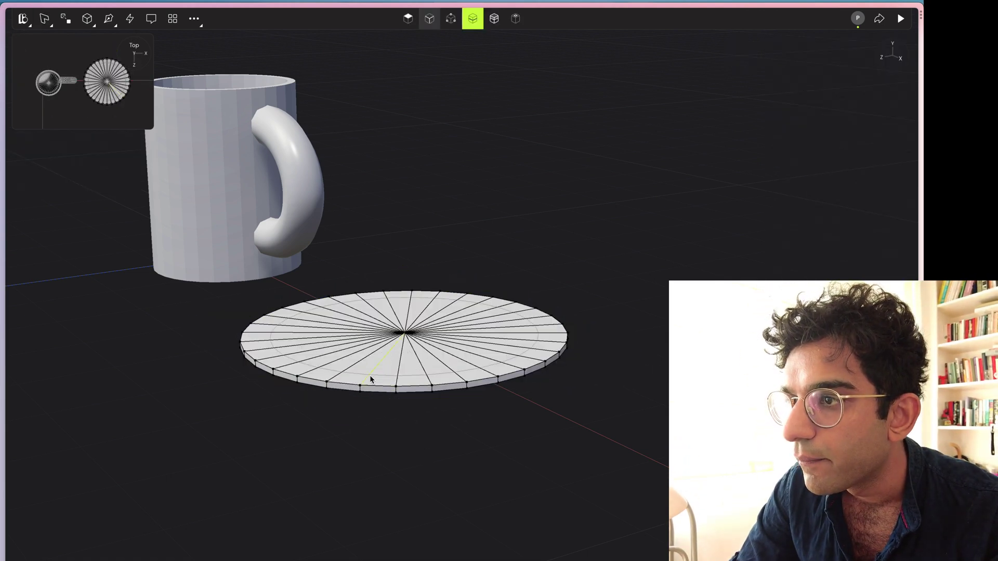
key("Escape")
left_click_drag(405, 289, 407, 293)
key("Escape")
key("Escape")
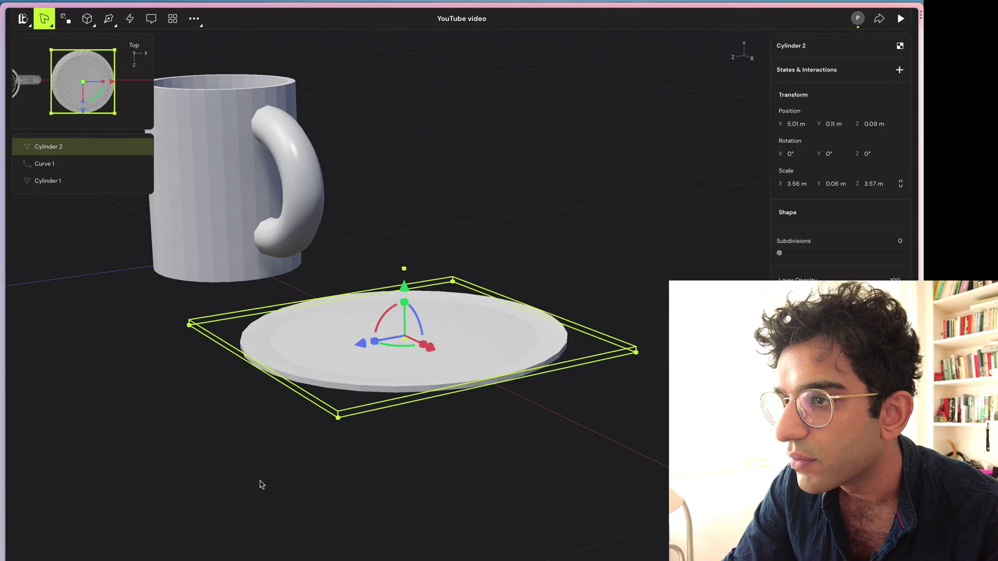
Lower the centre vertex of the saucer's top face to form a shallow dish
left_click(261, 481)
double_click(395, 371)
scroll(400, 332, "up", 5)
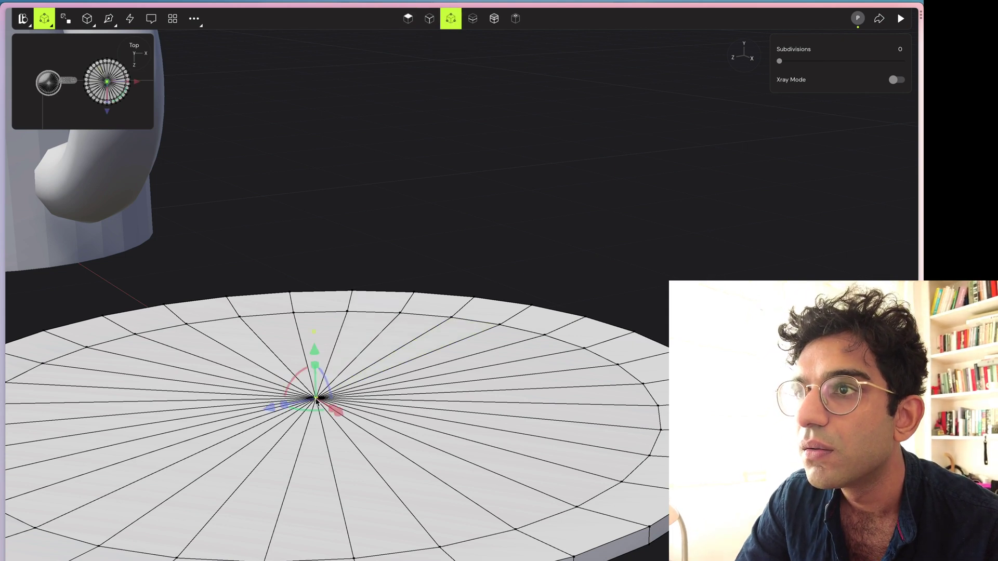
left_click(135, 66)
left_click_drag(116, 70, 113, 105)
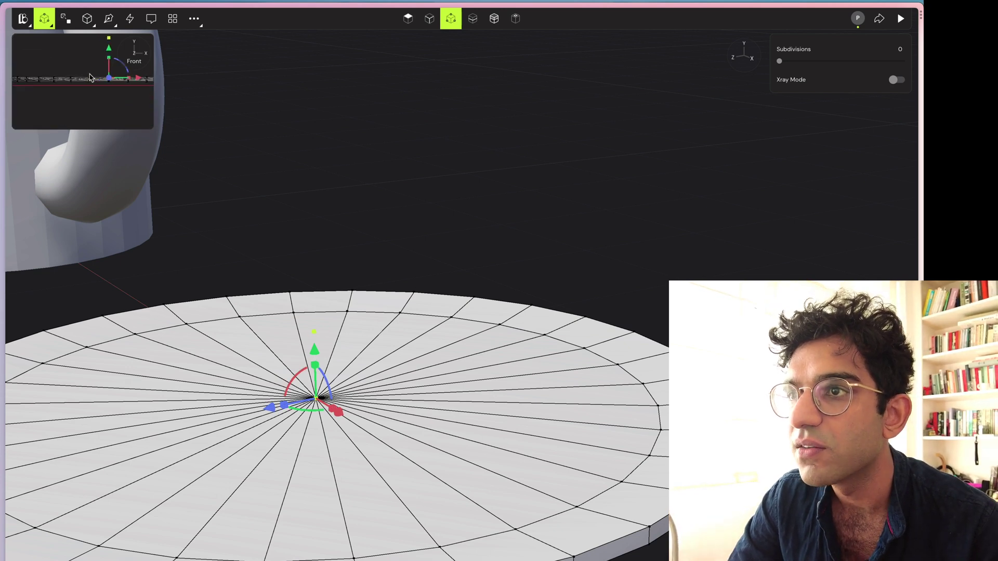
scroll(136, 97, "right", 3)
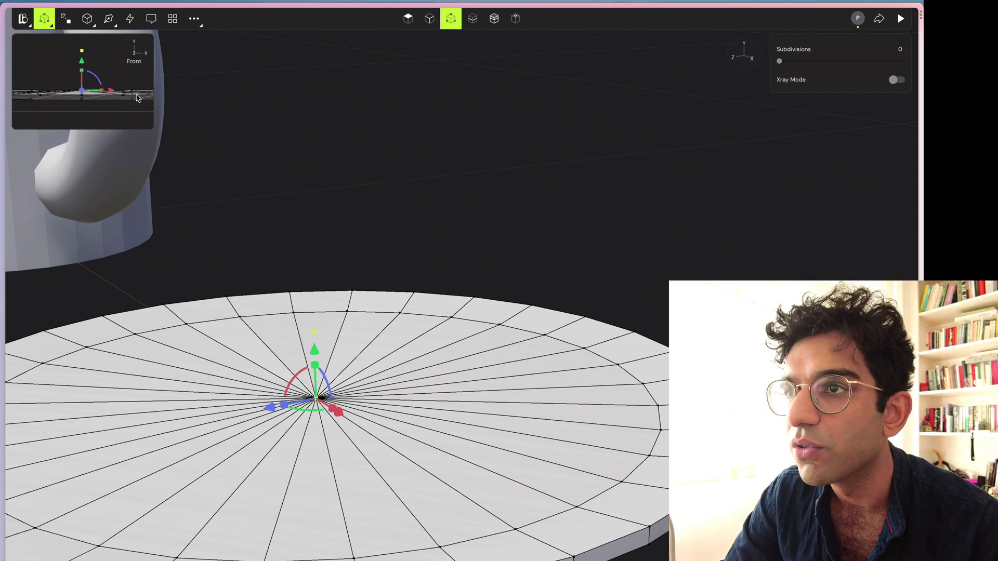
left_click_drag(320, 351, 311, 373)
key("Escape")
left_click(499, 166)
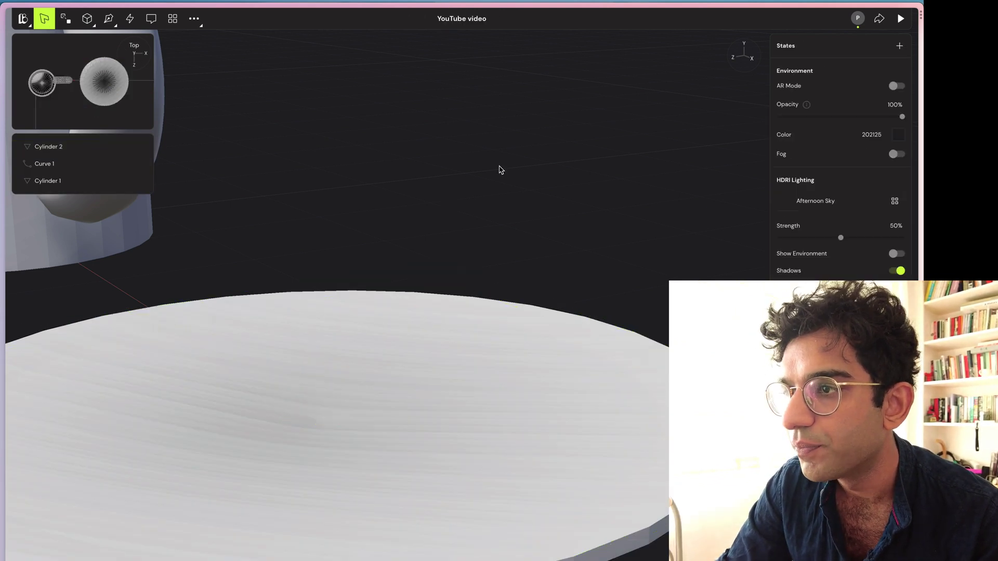
Loop-cut around the saucer's side wall and widen the new edge ring to about 3.66 m across
scroll(371, 260, "down", 5)
left_click_drag(370, 260, 374, 232)
left_click(383, 343)
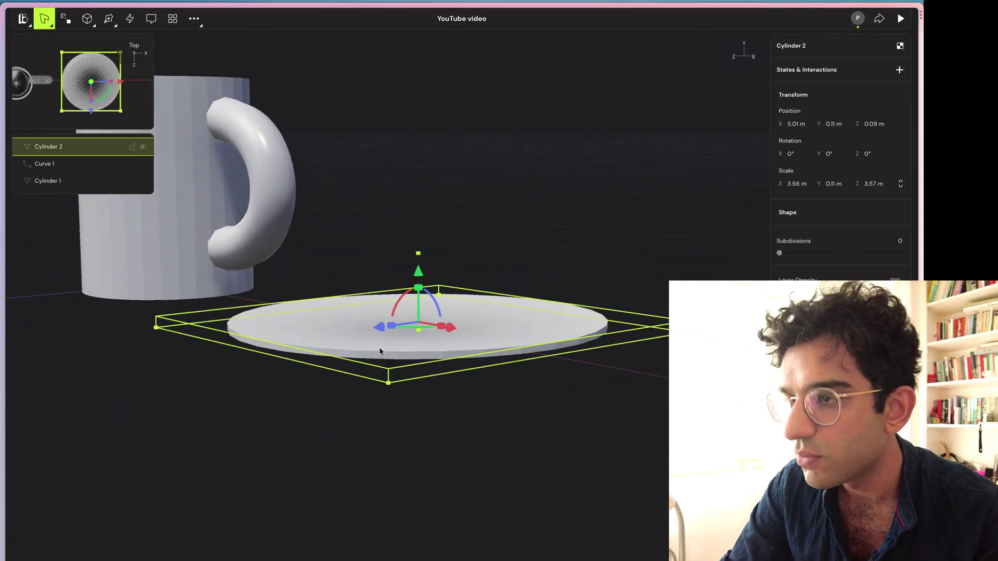
left_click(391, 488)
double_click(423, 350)
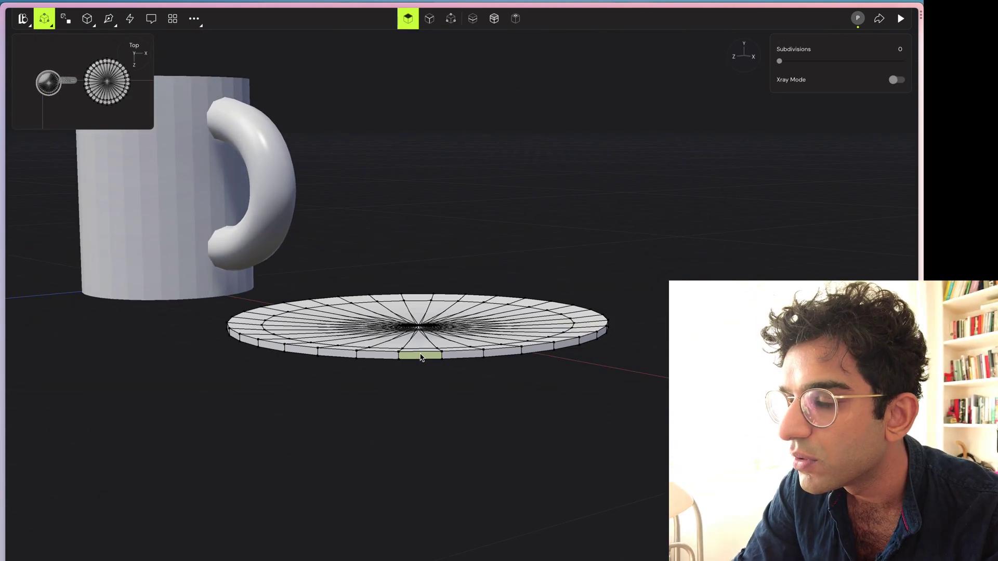
scroll(396, 361, "up", 5)
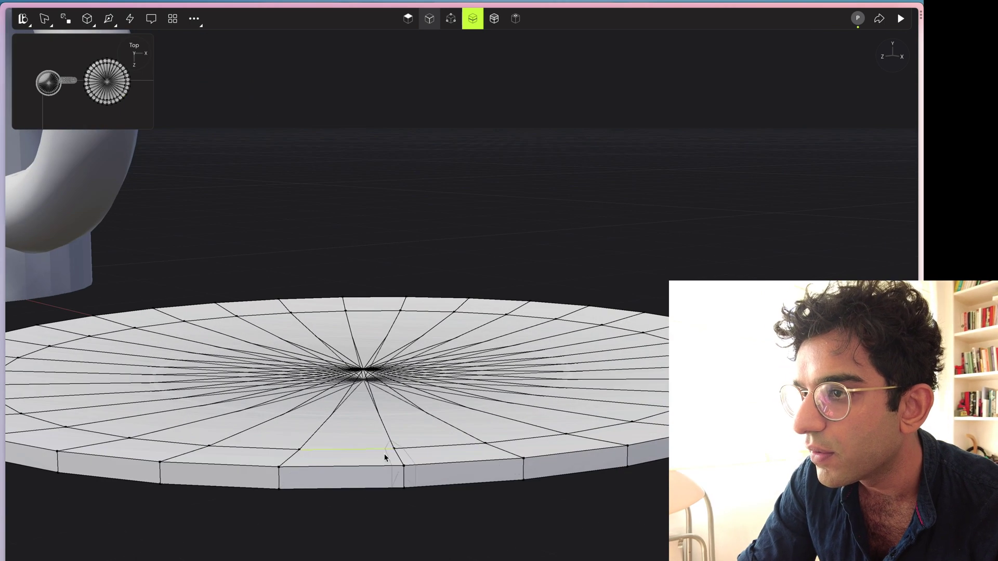
key("Escape")
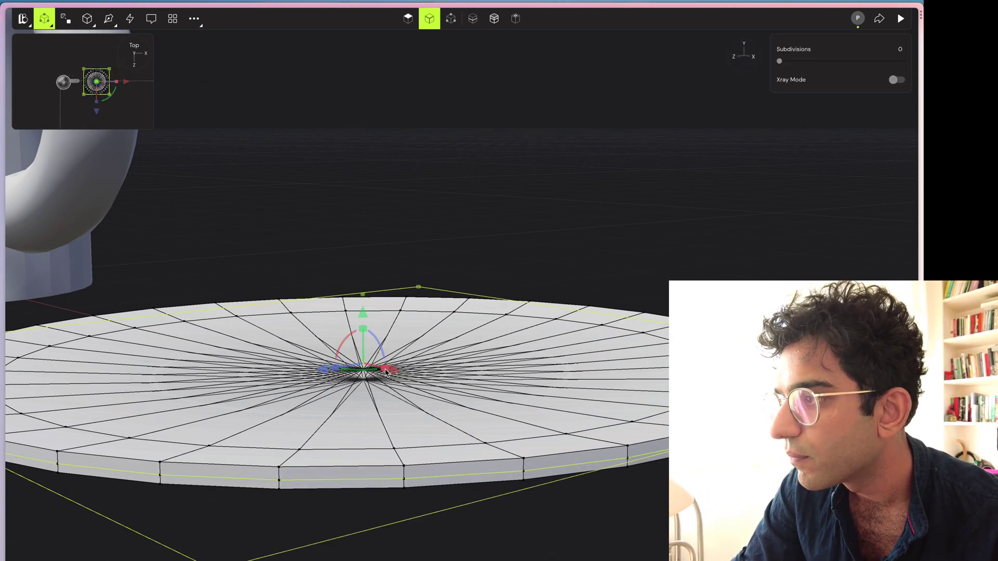
left_click_drag(386, 371, 387, 369)
key("Escape")
key("Escape")
key("Escape")
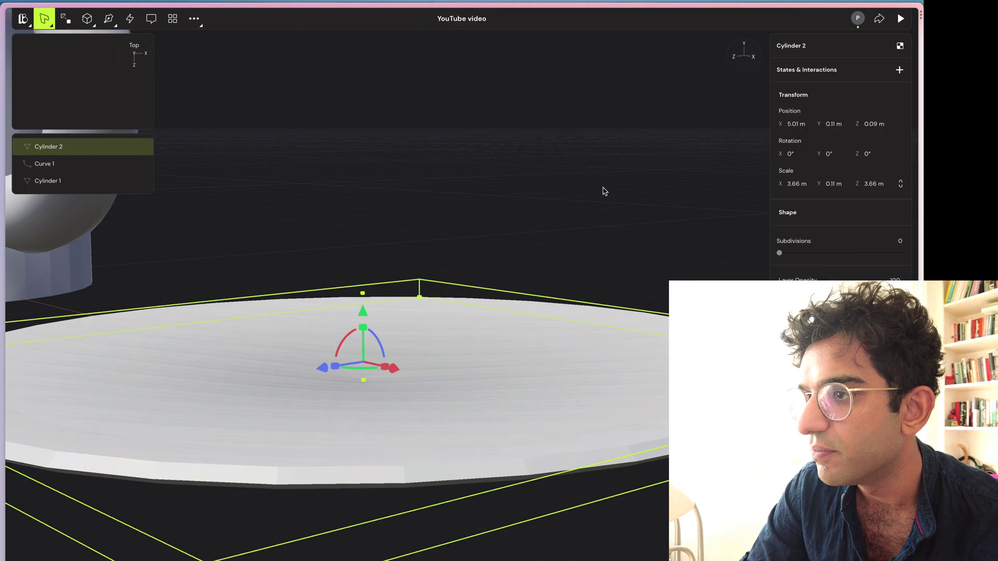
Draw a small flat cylinder about 0.71 m wide and 0.09 m high in front of the saucer
left_click_drag(603, 192, 636, 163)
key("super+k")
type("cyl")
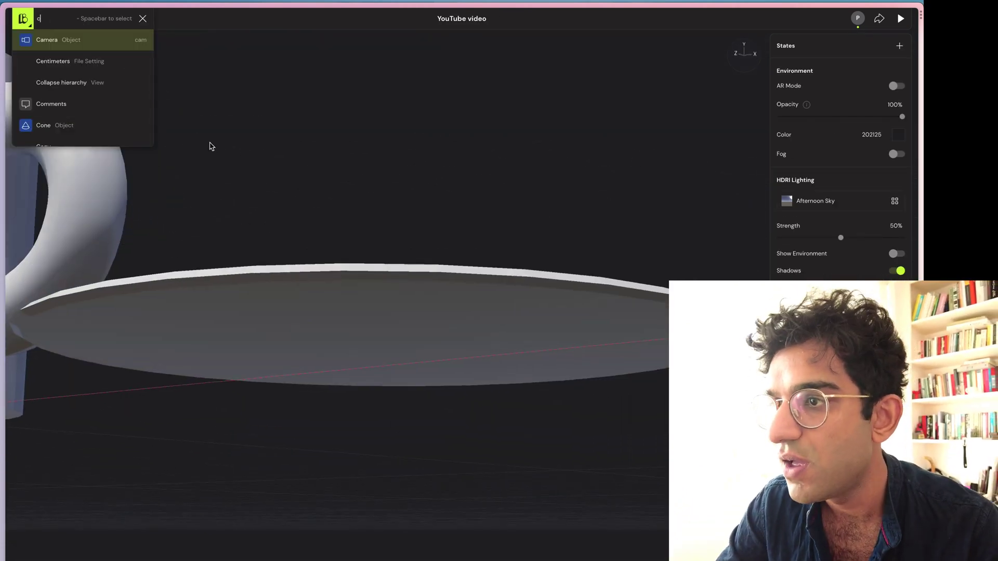
key("Return")
left_click_drag(218, 156, 323, 207)
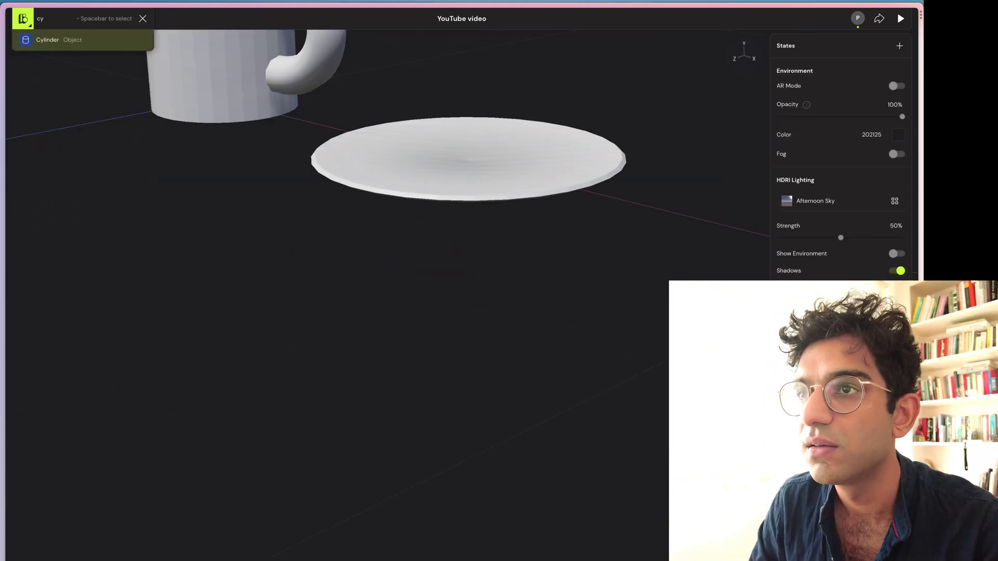
left_click_drag(487, 272, 490, 329)
left_click(512, 302)
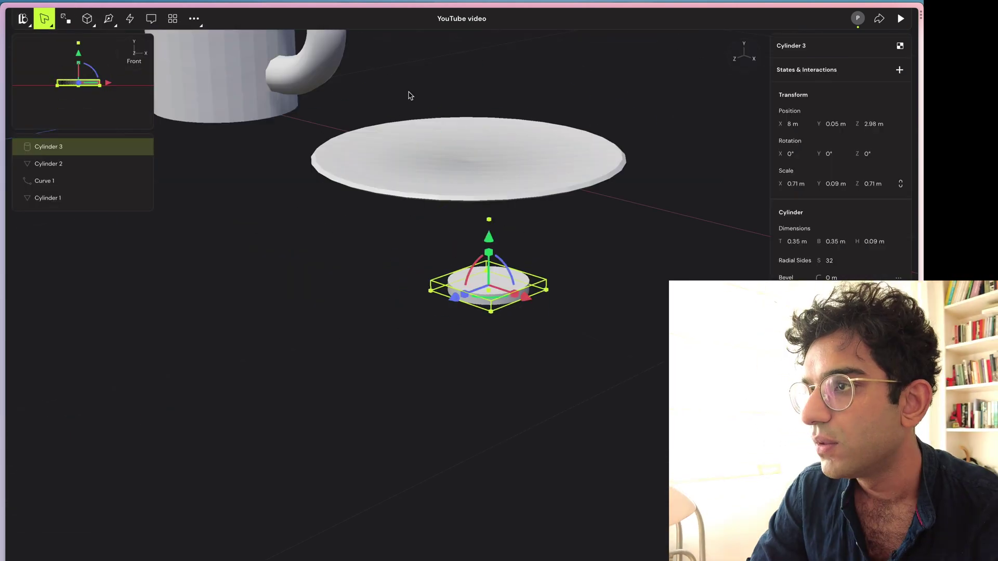
left_click(457, 150, "shift")
key("super+k")
key("Escape")
left_click(493, 385)
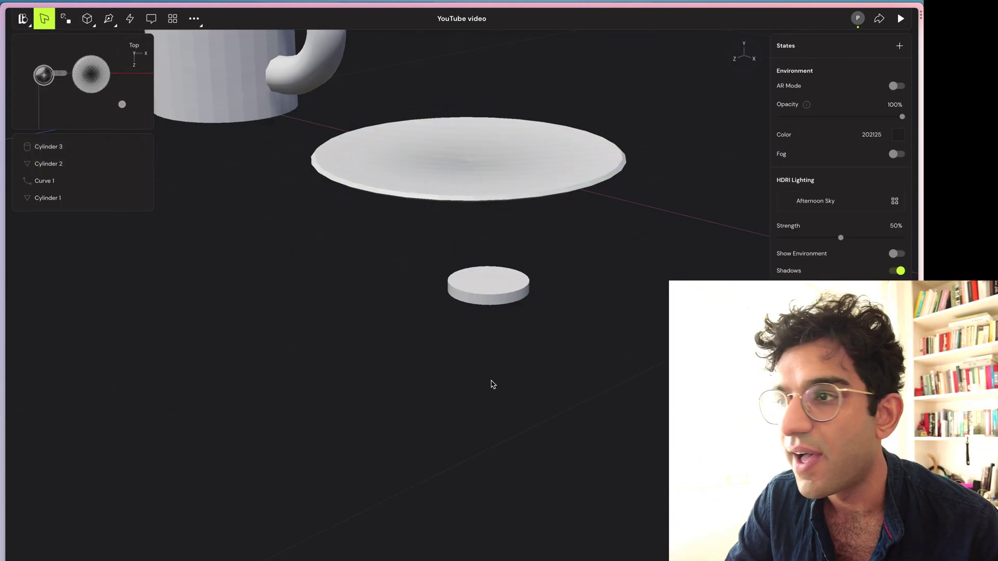
Move the small cylinder along X and Z to beneath the saucer
left_click(492, 281)
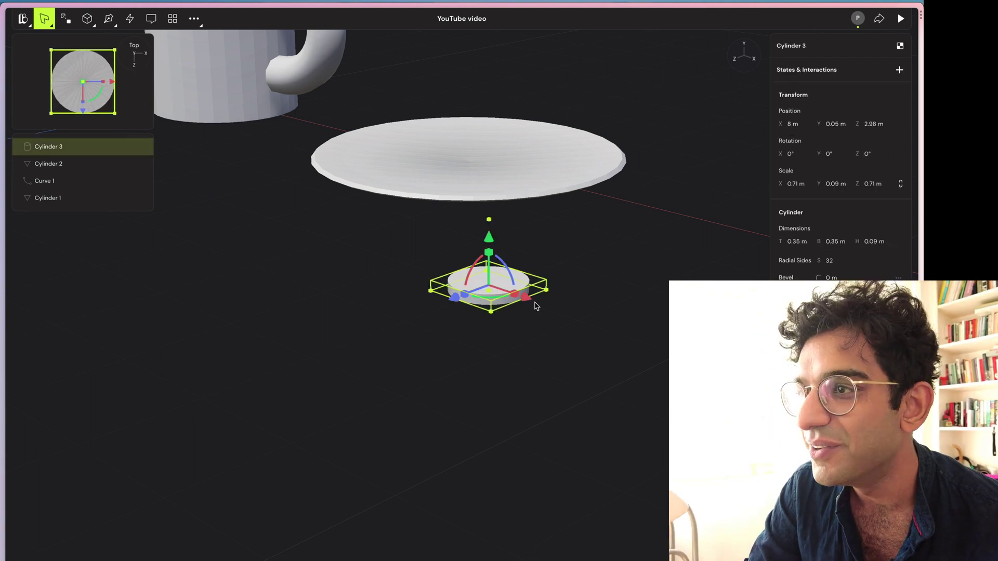
left_click_drag(530, 305, 496, 306)
scroll(495, 307, "down", 3)
left_click_drag(474, 235, 482, 276, "alt")
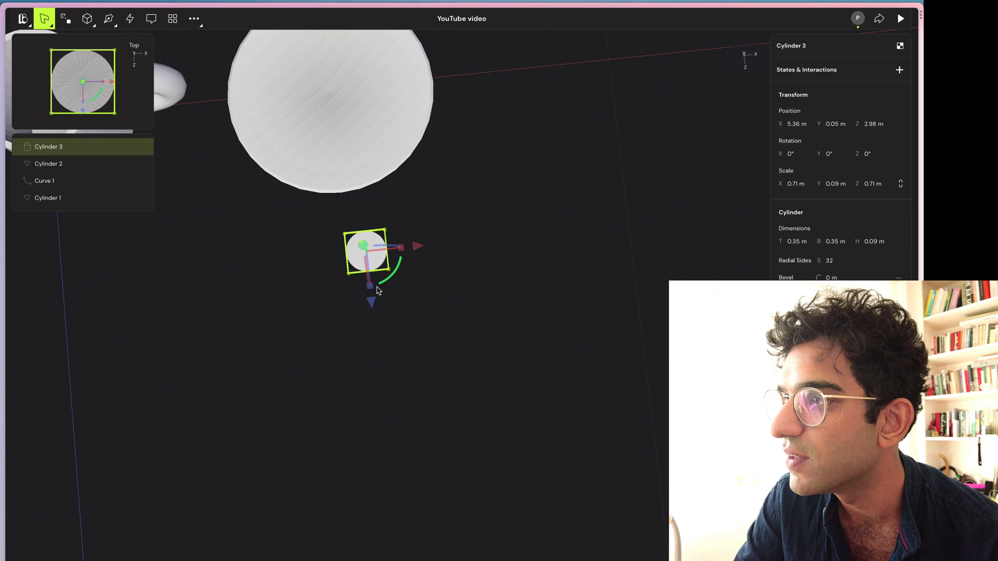
left_click_drag(372, 303, 348, 141)
right_click_drag(349, 140, 367, 125)
Enlarge the small cylinder to about 1.53 m across and 0.03 m high, centred under the saucer as its base
left_click_drag(586, 174, 506, 164)
left_click_drag(547, 102, 548, 108)
left_click_drag(514, 169, 509, 172)
left_click_drag(572, 168, 576, 170)
left_click(565, 219)
left_click_drag(565, 220, 533, 188, "alt")
left_click(544, 187)
left_click(532, 188)
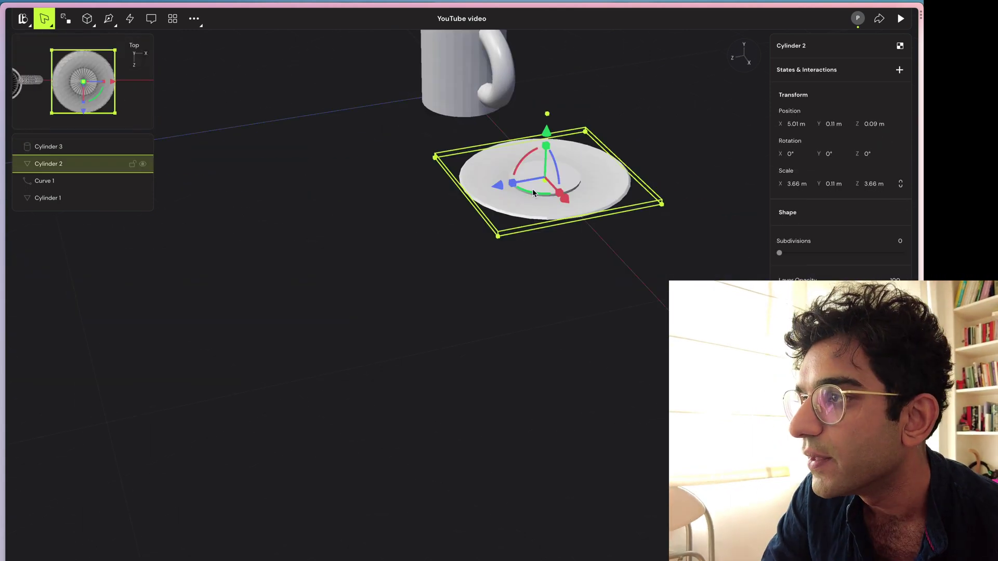
Select the base cylinder and the saucer and merge them with a Boolean Union
left_click(554, 239)
left_click_drag(554, 239, 554, 225, "alt")
scroll(554, 226, "up", 3)
left_click(28, 148)
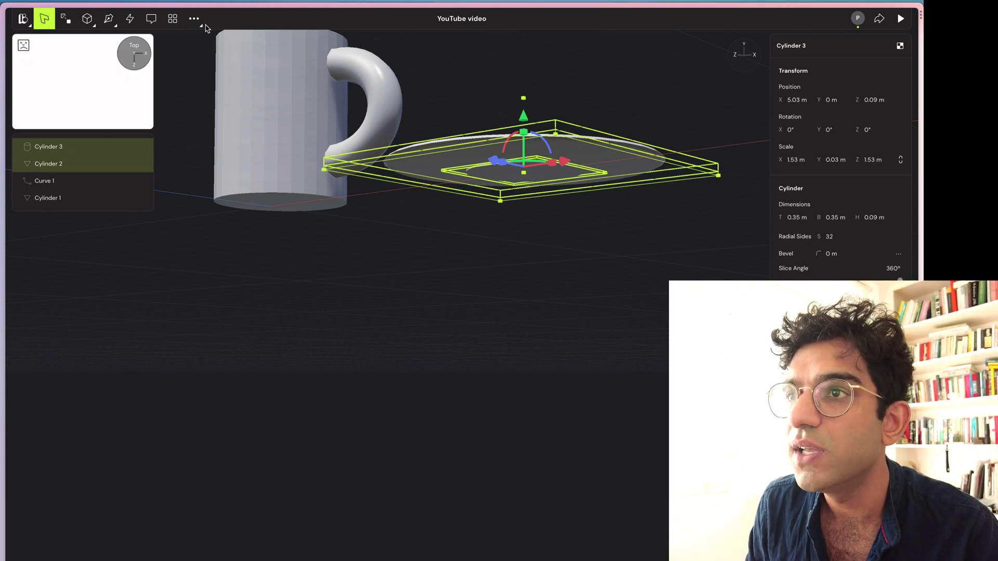
key("super+k")
type("bool")
key("Down")
key("Down")
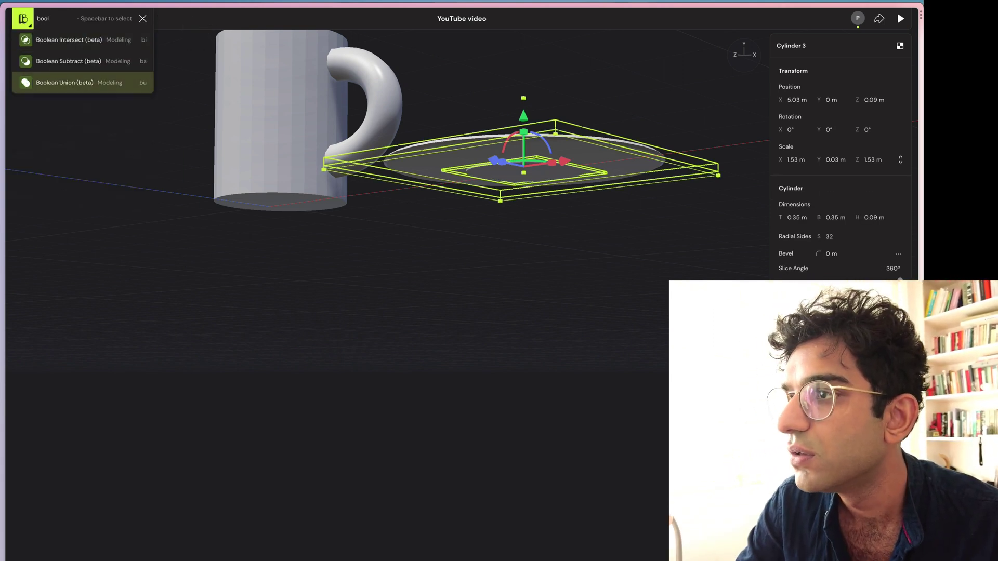
key("space")
Raise the merged saucer to a Y position of about 0.04 m
left_click(664, 112)
left_click_drag(664, 112, 634, 147, "alt")
left_click(635, 147)
left_click_drag(531, 129, 531, 123)
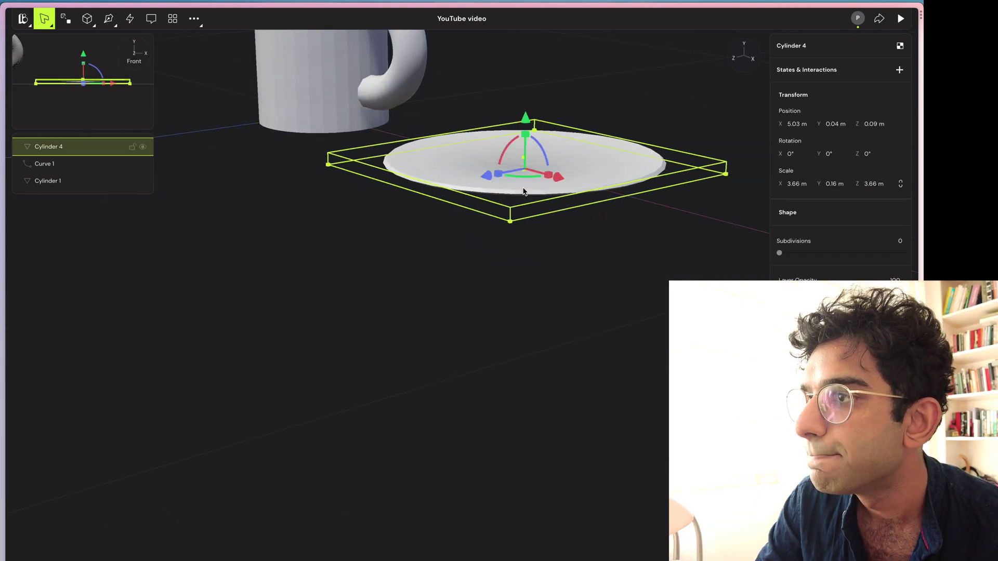
left_click(522, 291)
mouse_move(523, 291)
left_mouse_down("alt")
mouse_move(528, 269)
mouse_move(586, 267)
mouse_move(484, 290)
mouse_move(527, 294)
left_mouse_up("alt")
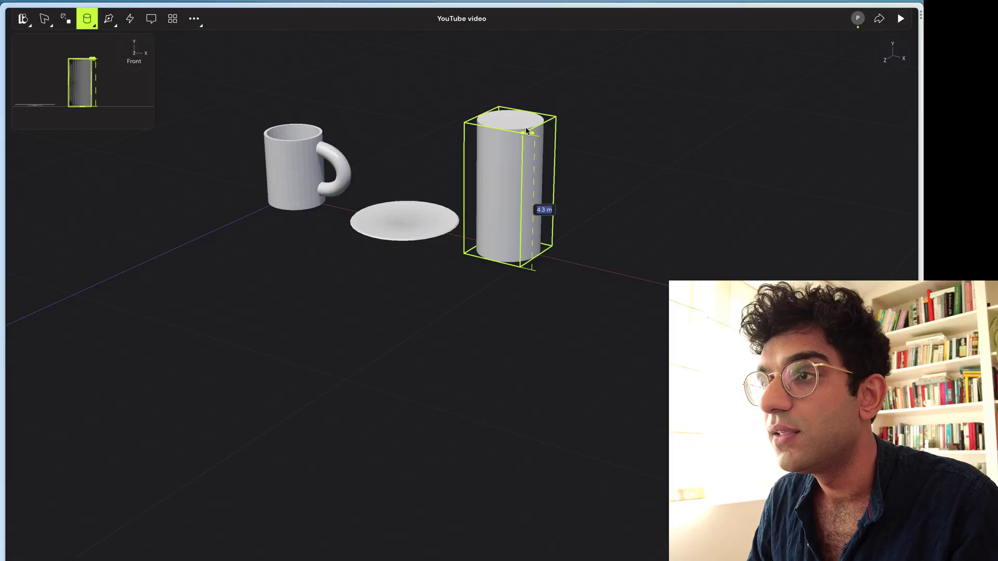
Draw a cylinder about 4.3 m tall beside the saucer and loop-cut a ring near its top face's outer edge
mouse_move(522, 112)
left_mouse_down()
mouse_move(520, 133)
mouse_move(525, 123)
left_mouse_up()
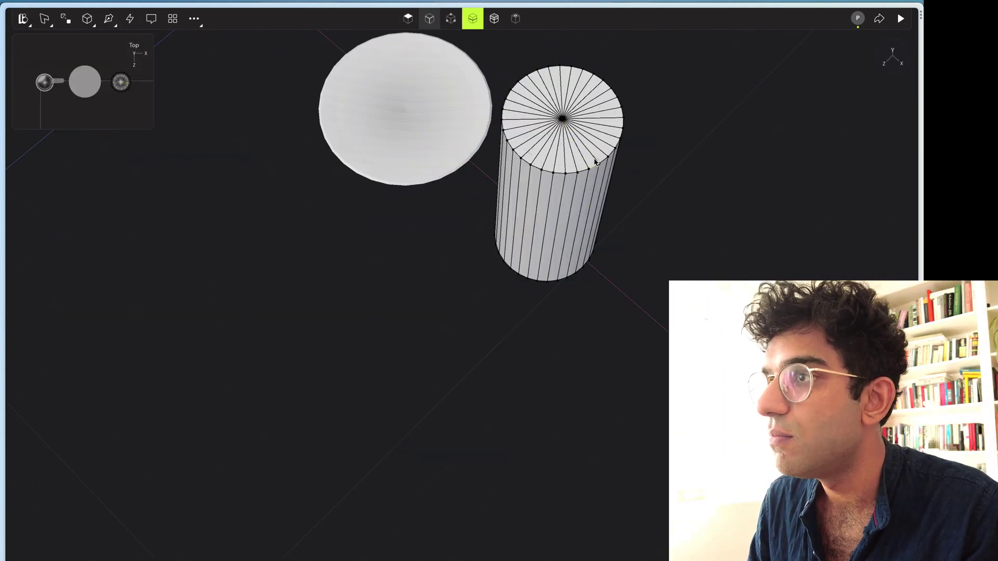
left_click(594, 158)
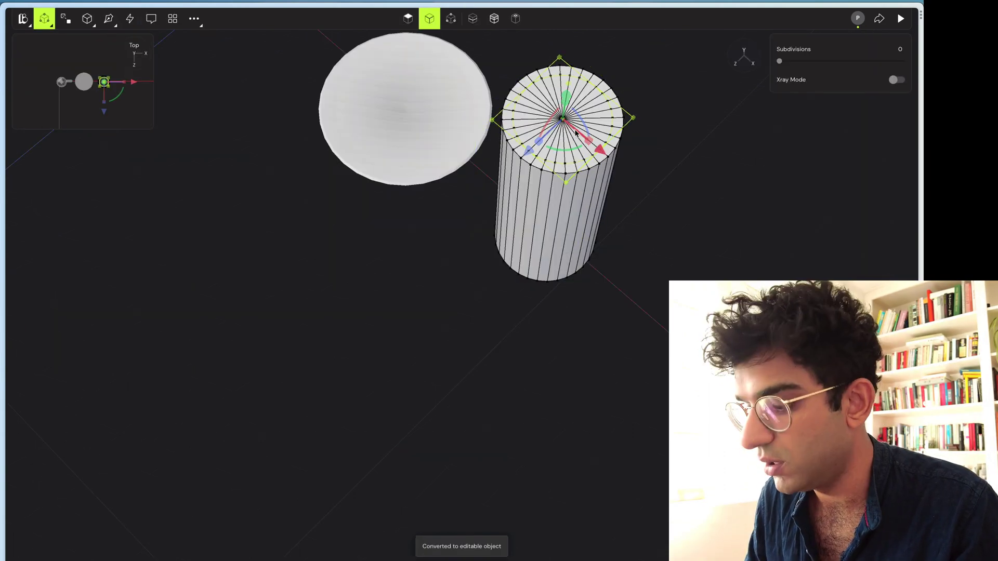
Hollow the tall cylinder by lowering the inner ring and centre vertex of its top face towards the base
left_click_drag(567, 101, 549, 221)
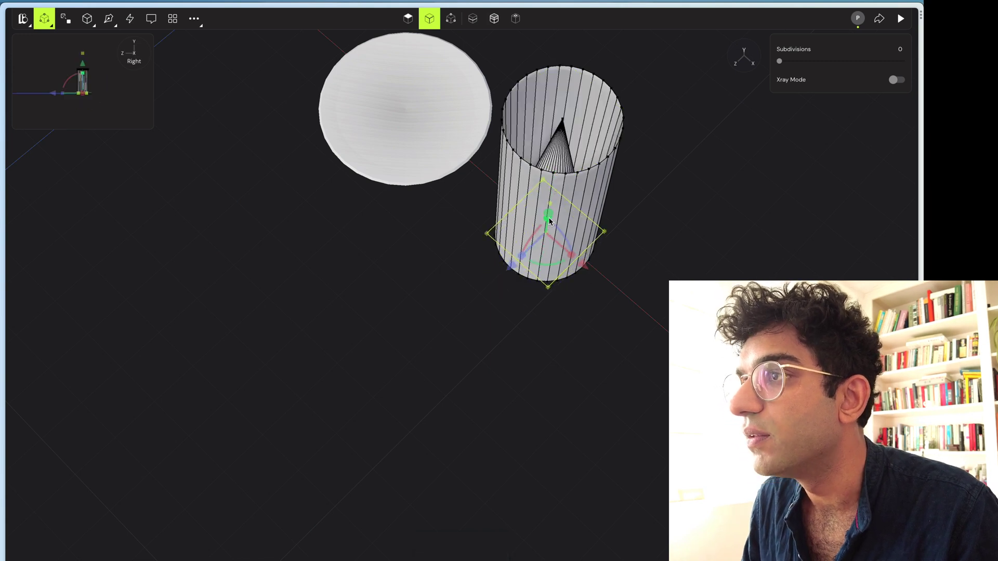
middle_click_drag(449, 276, 533, 213)
left_click(605, 176)
scroll(605, 177, "up", 3)
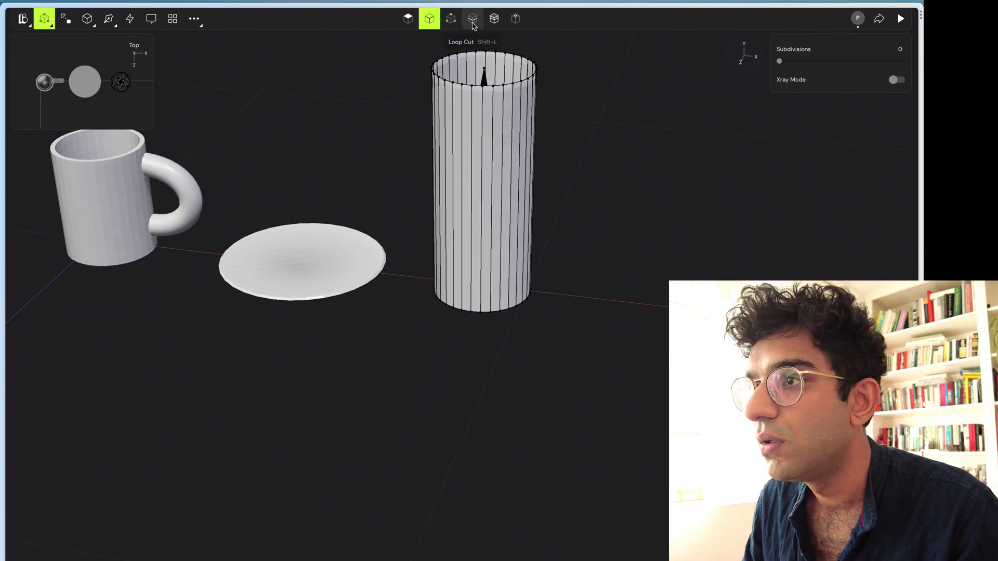
left_click(452, 19)
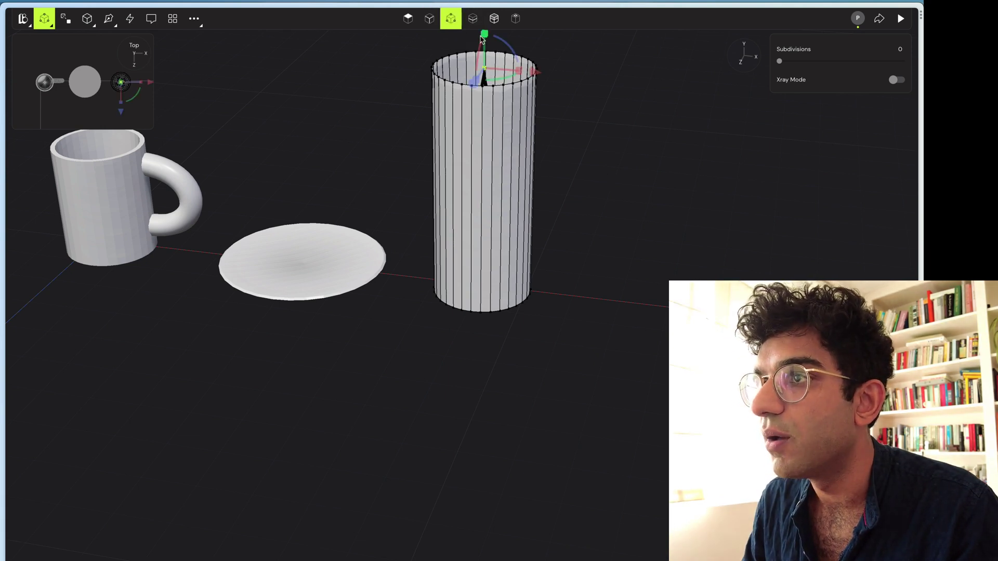
scroll(492, 61, "up", 3)
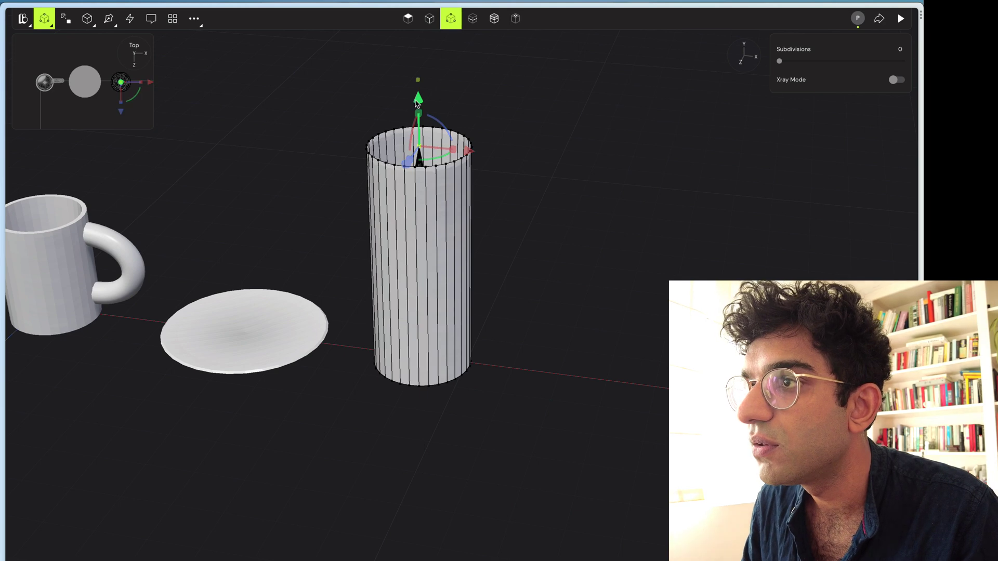
key("k")
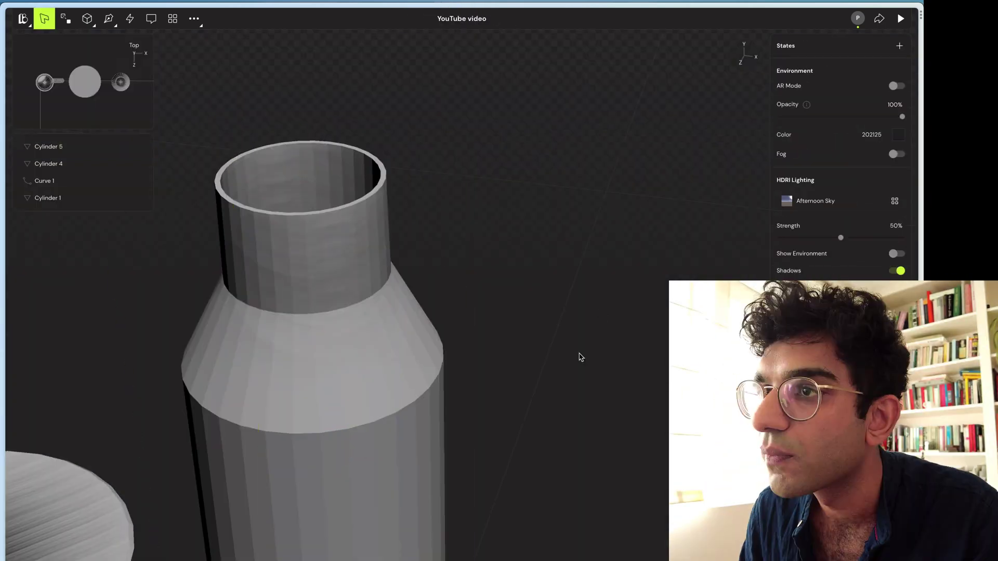
scroll(581, 357, "down", 6)
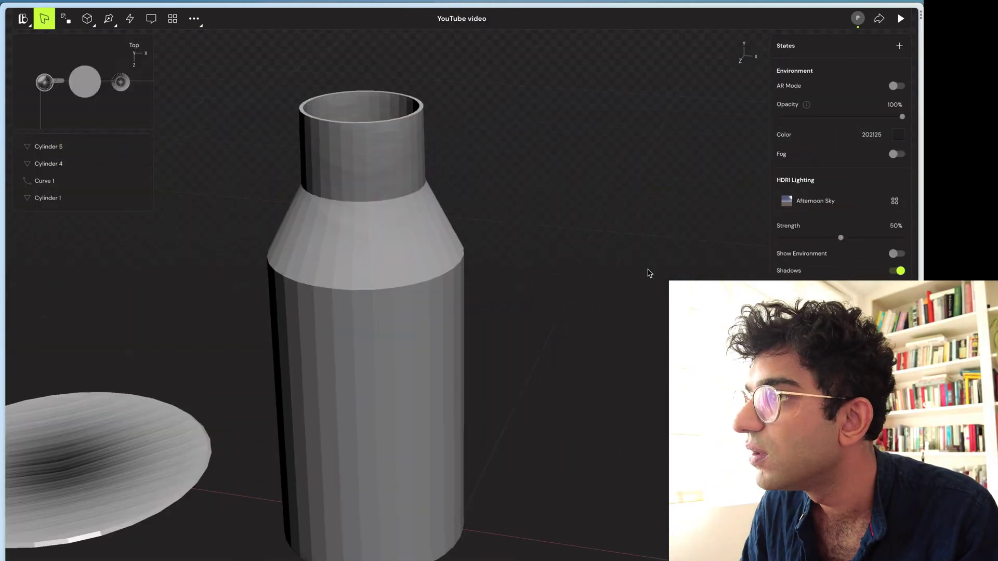
left_click(23, 18)
type("view")
key("Escape")
left_click(23, 18)
left_click(443, 147)
left_click(468, 322)
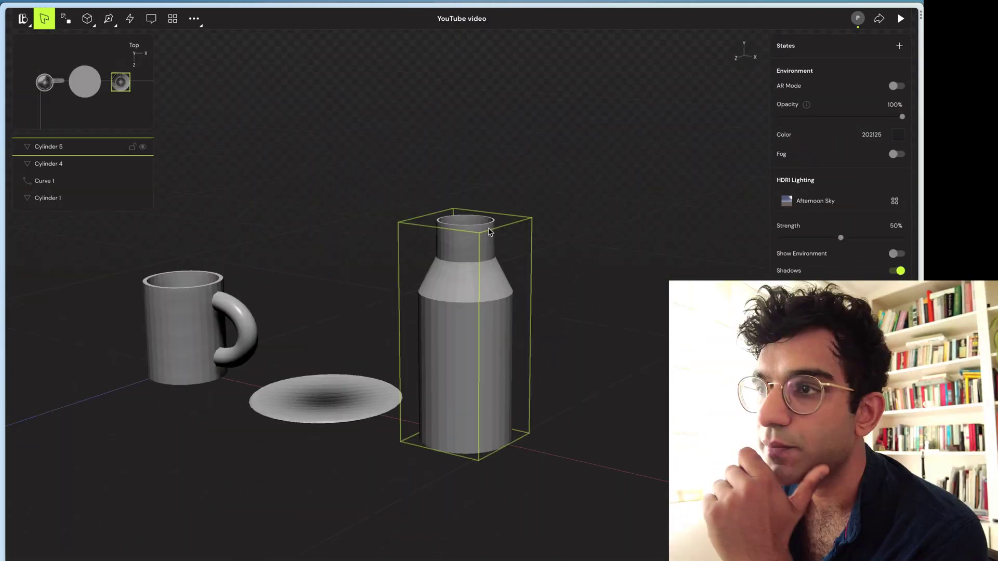
Open the bottle for mesh editing
left_click(533, 334)
left_click(478, 297)
double_click(478, 296)
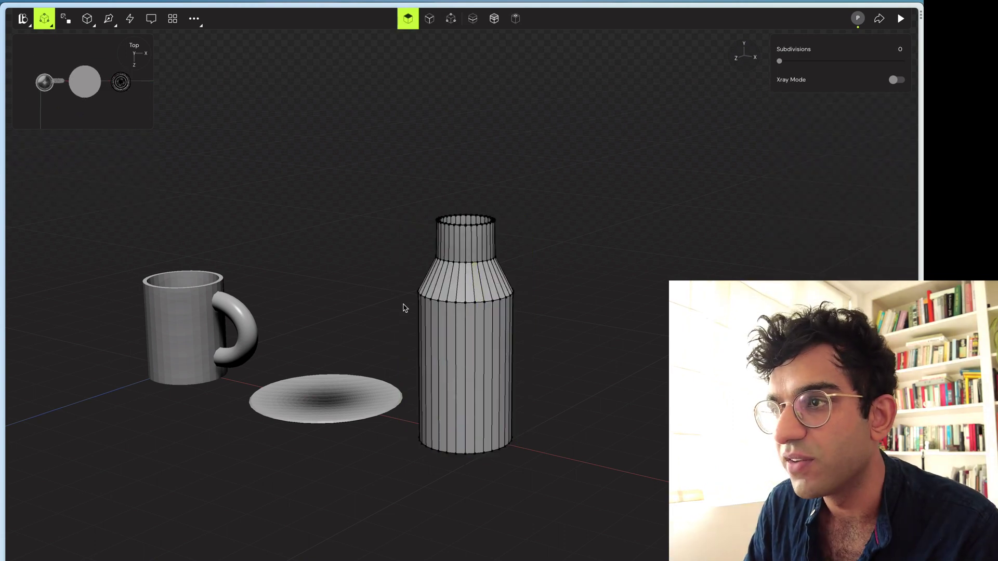
mouse_move(387, 273)
middle_mouse_down()
mouse_move(438, 291)
mouse_move(402, 277)
middle_mouse_up()
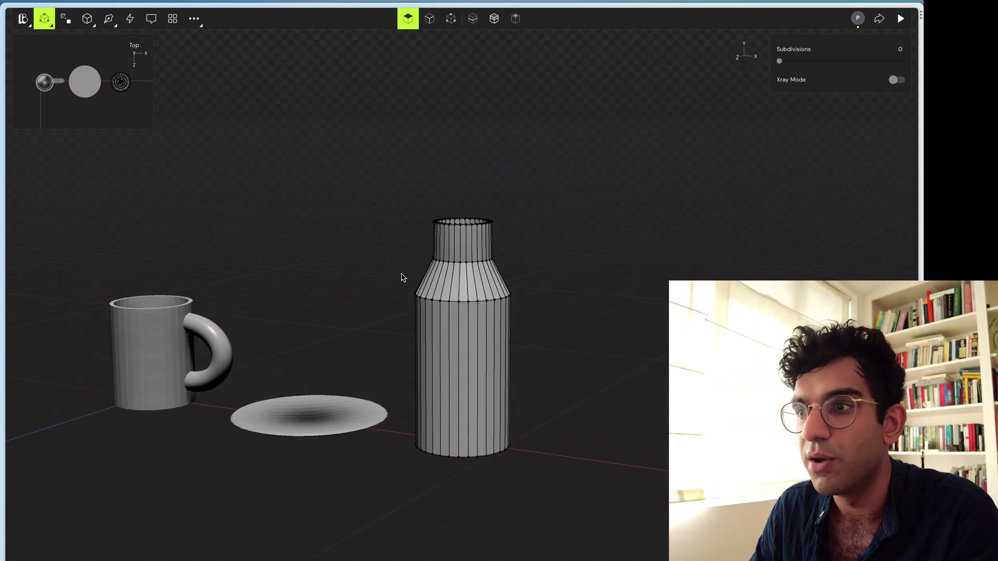
mouse_move(400, 279)
left_mouse_down()
mouse_move(397, 267)
mouse_move(403, 281)
left_mouse_up()
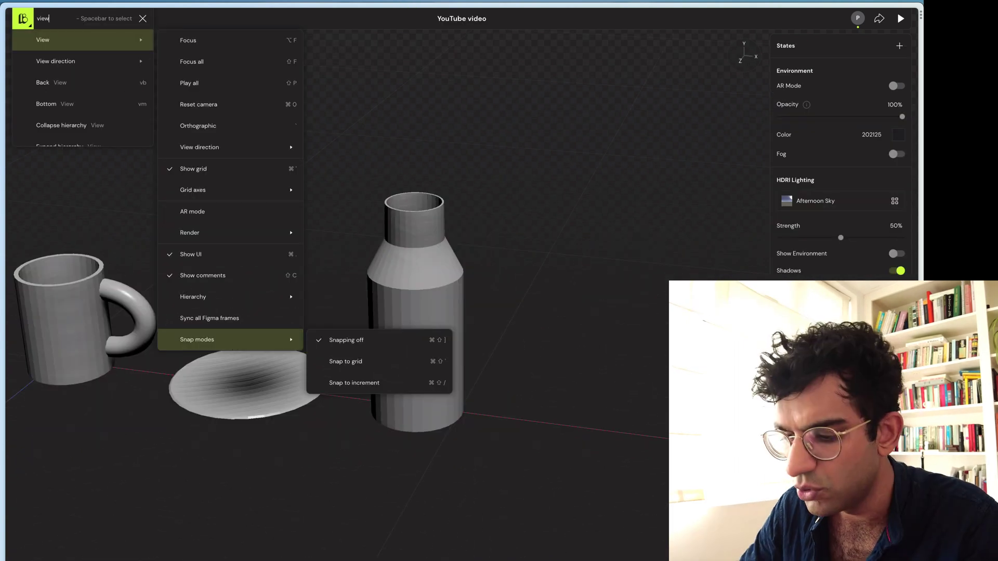
key("Escape")
key("super+k")
type("res")
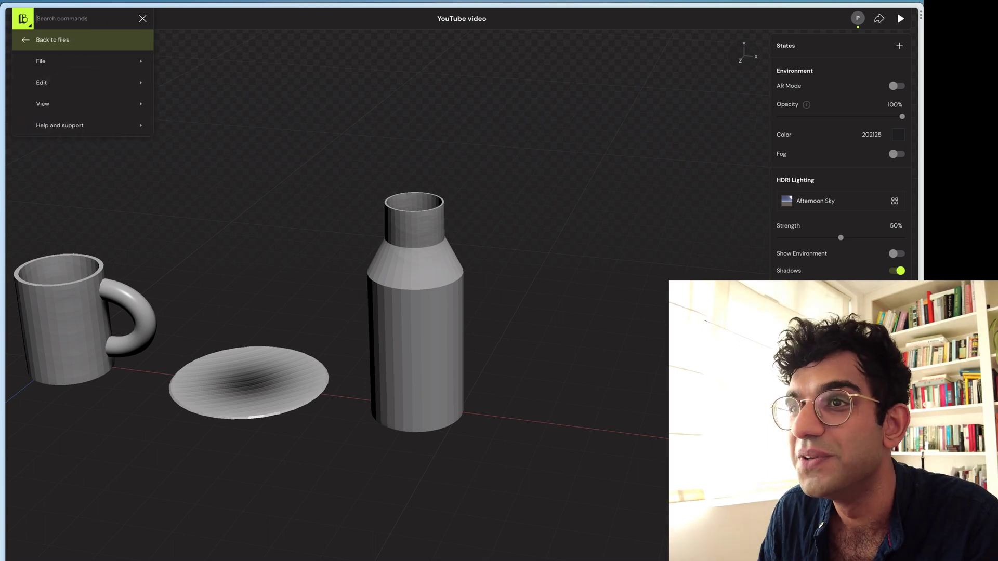
mouse_move(42, 108)
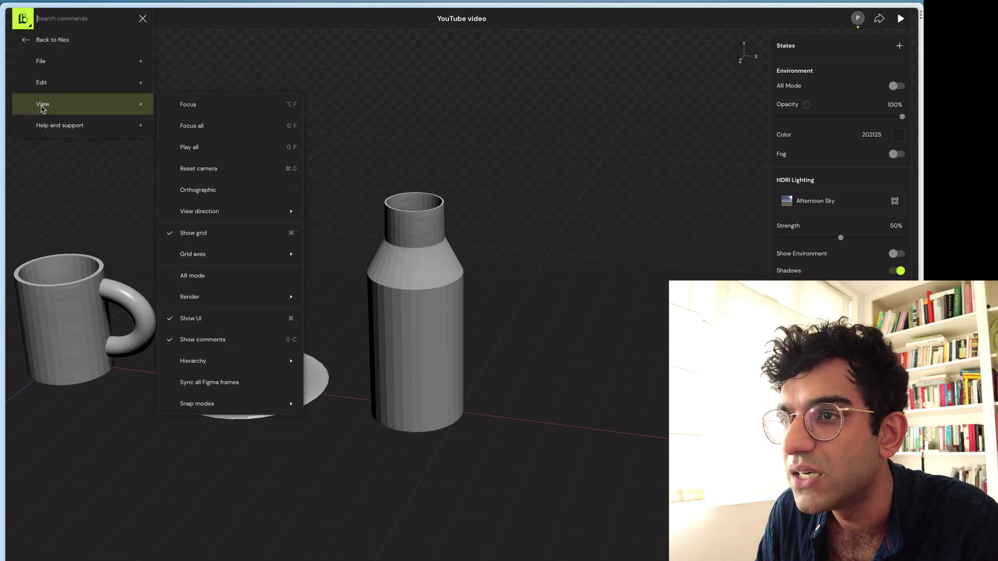
mouse_move(48, 89)
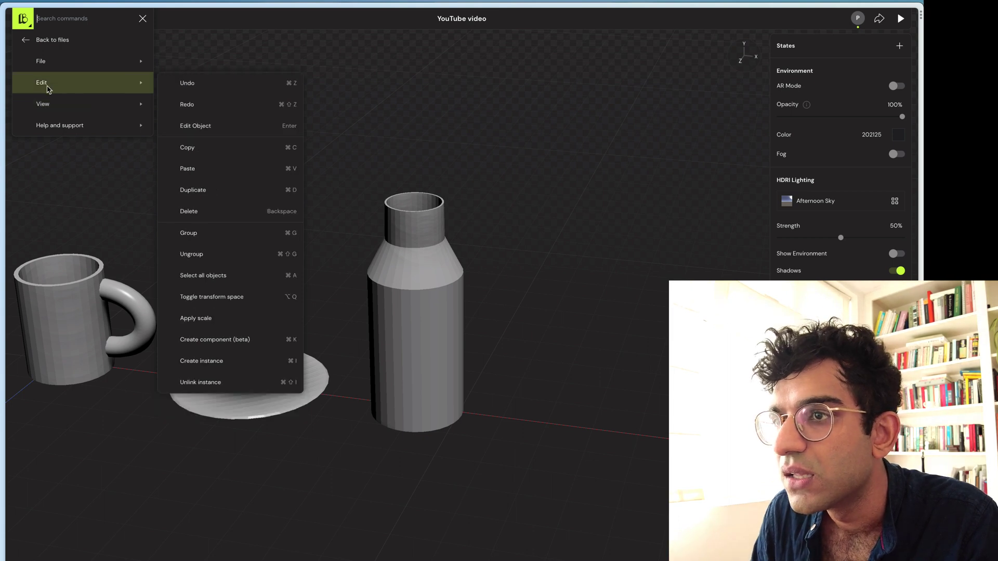
mouse_move(56, 65)
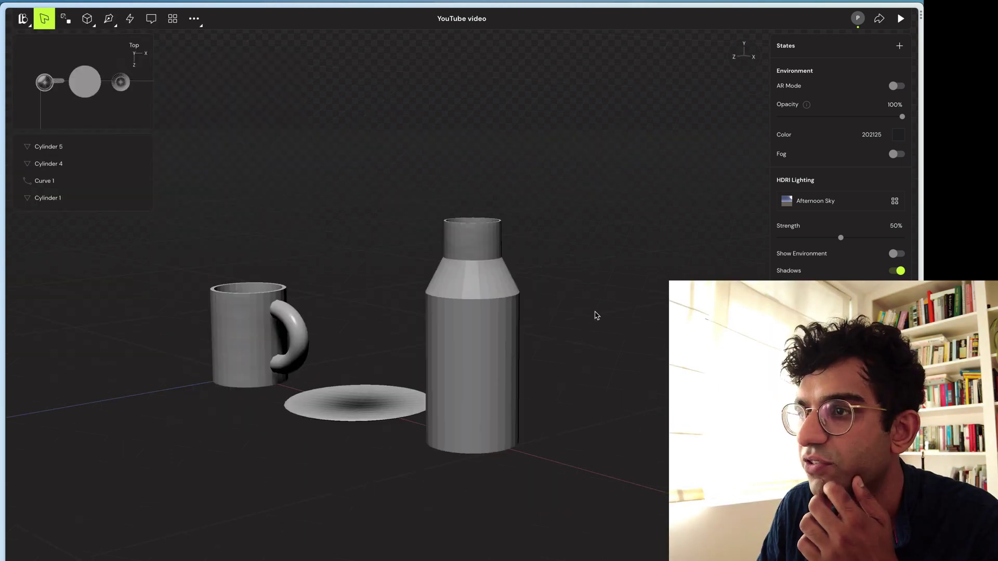
Smooth the bottle by setting its subdivisions to 1
middle_click_drag(595, 315, 616, 339)
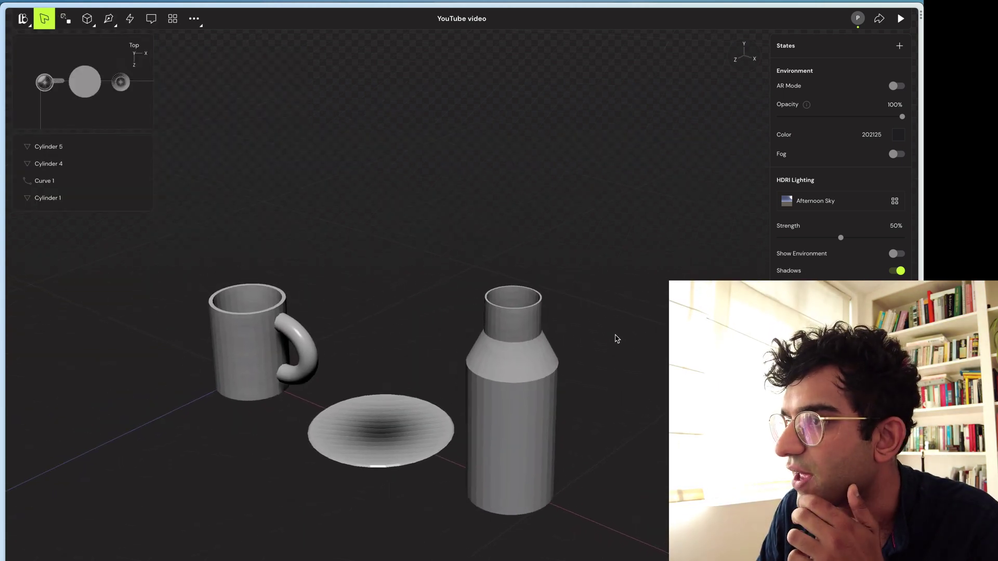
left_click(489, 399)
right_click(499, 358)
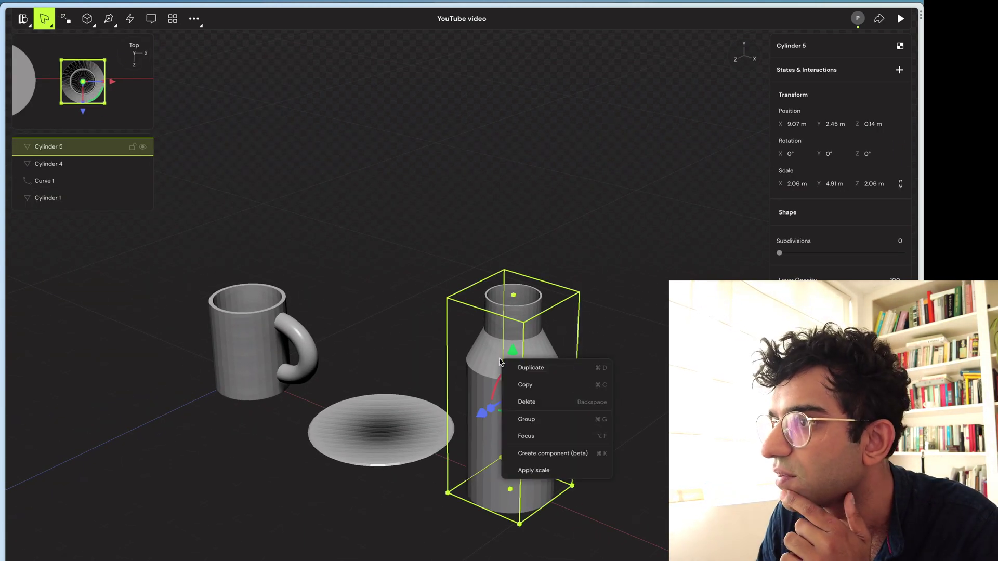
left_click(899, 243)
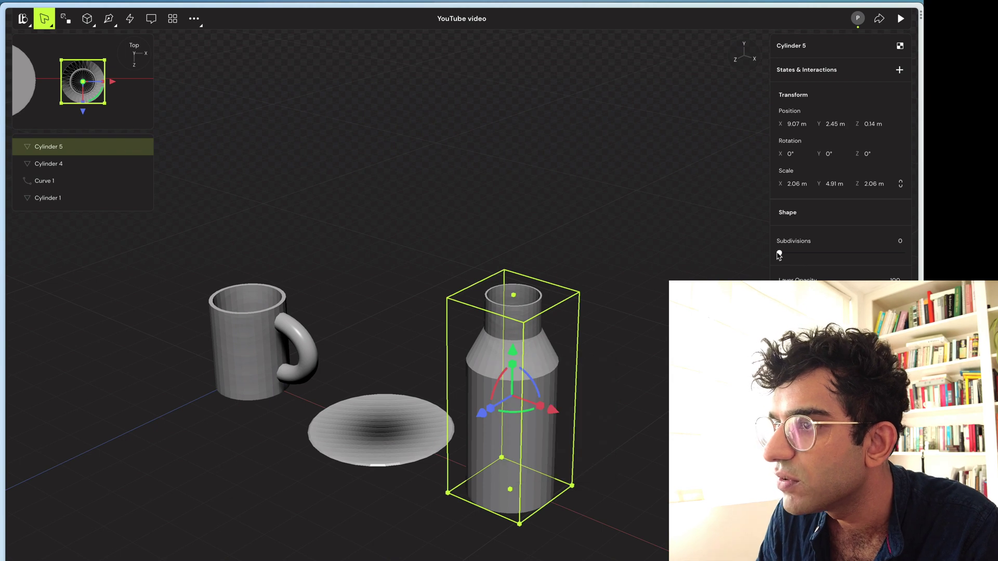
left_click_drag(792, 257, 801, 258)
key("Escape")
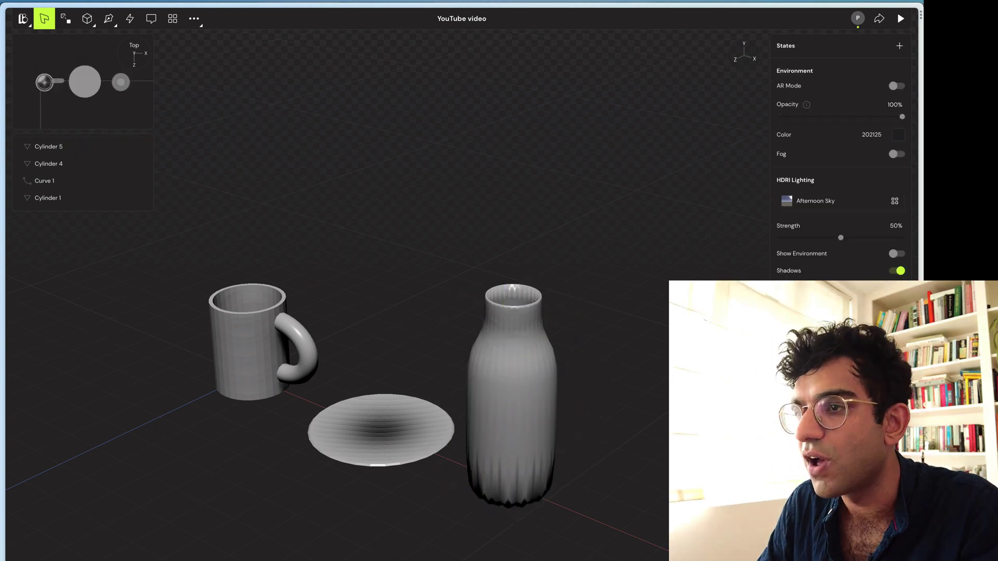
Open the bottle's mesh and loop-cut a ring around its body just above the base
left_click(515, 416)
double_click(530, 491)
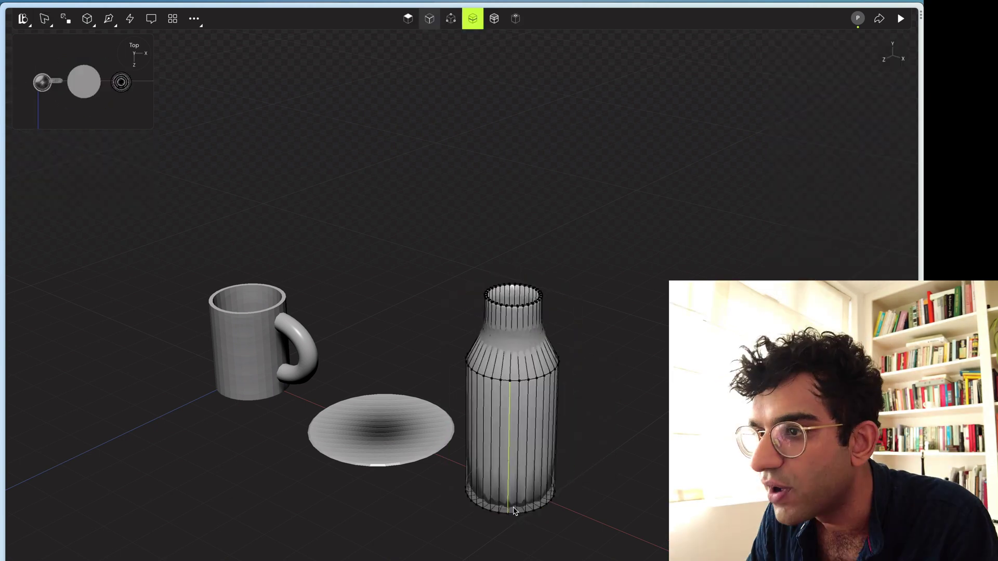
left_click(502, 515)
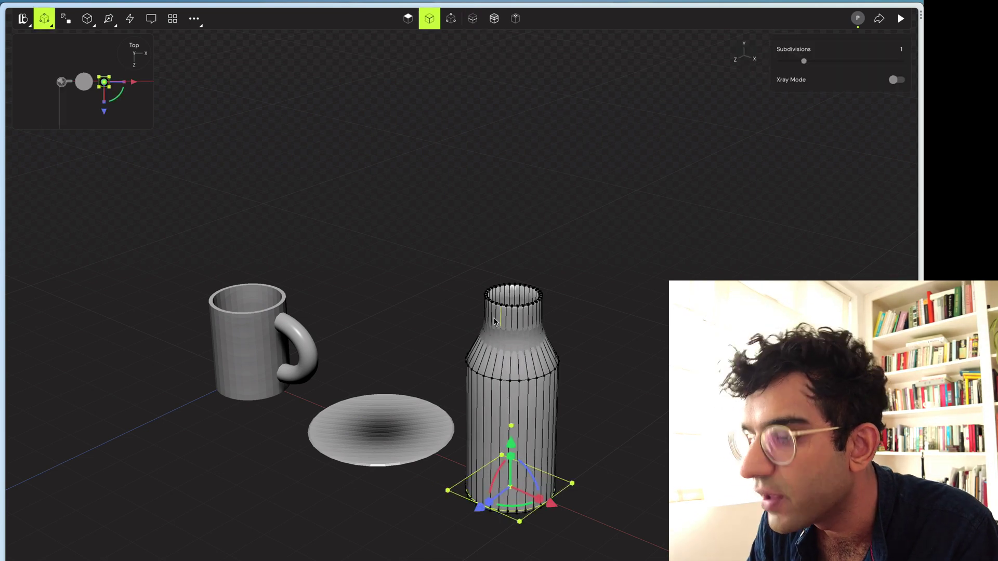
Loop-cut rings around the bottle's neck just below the opening and along the inner edge of its rim
key("3")
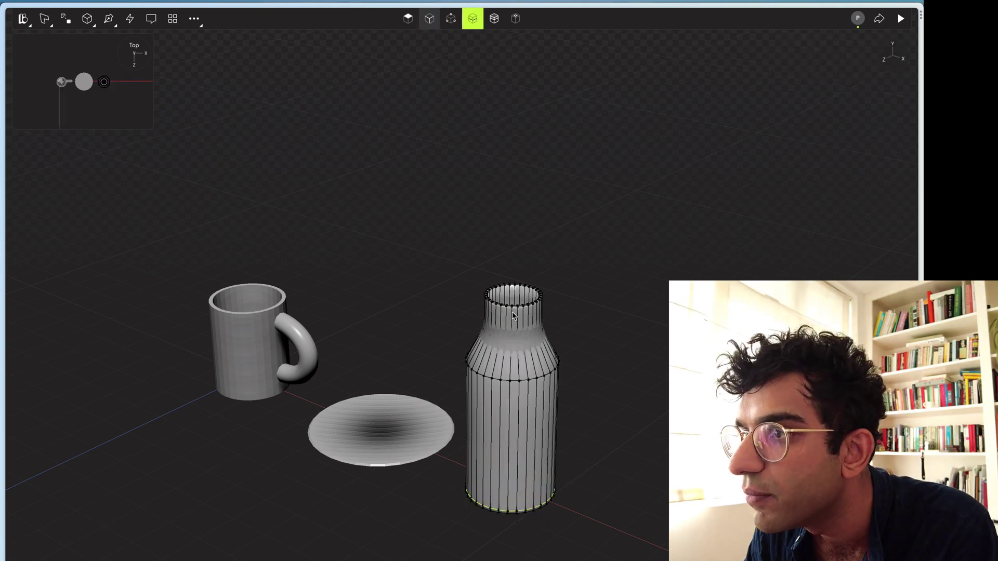
scroll(512, 317, "up", 6)
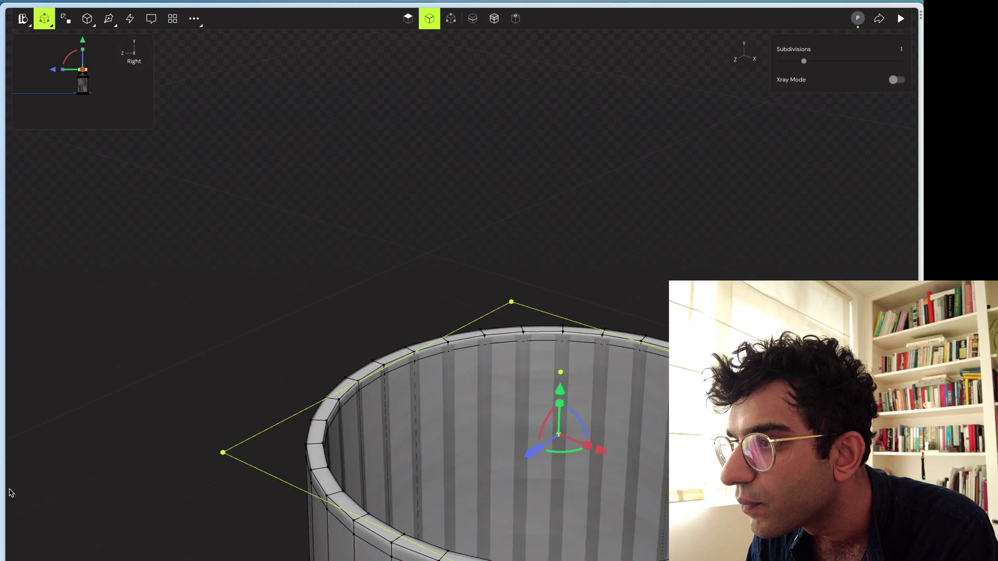
key("3")
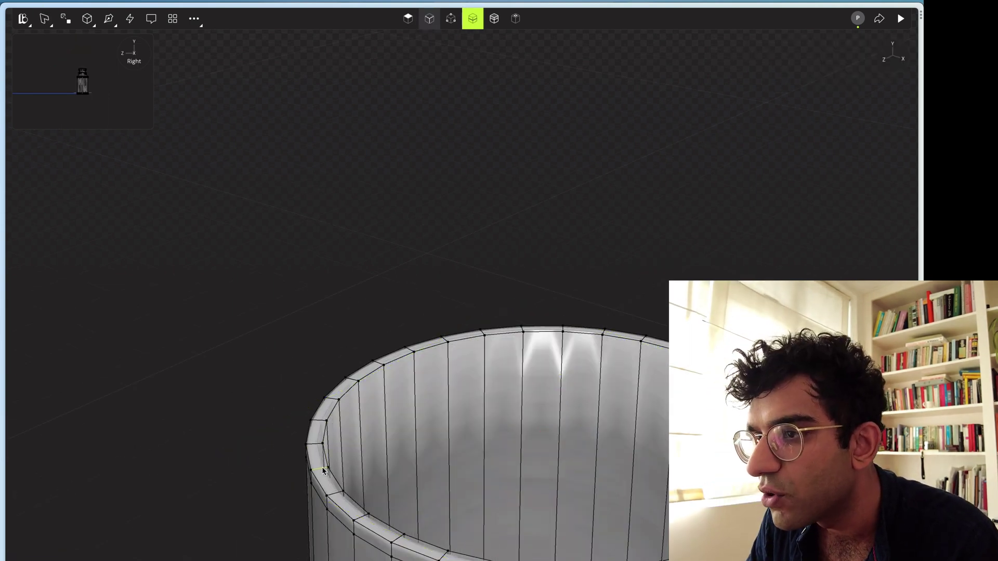
left_click(324, 467)
left_click(302, 311)
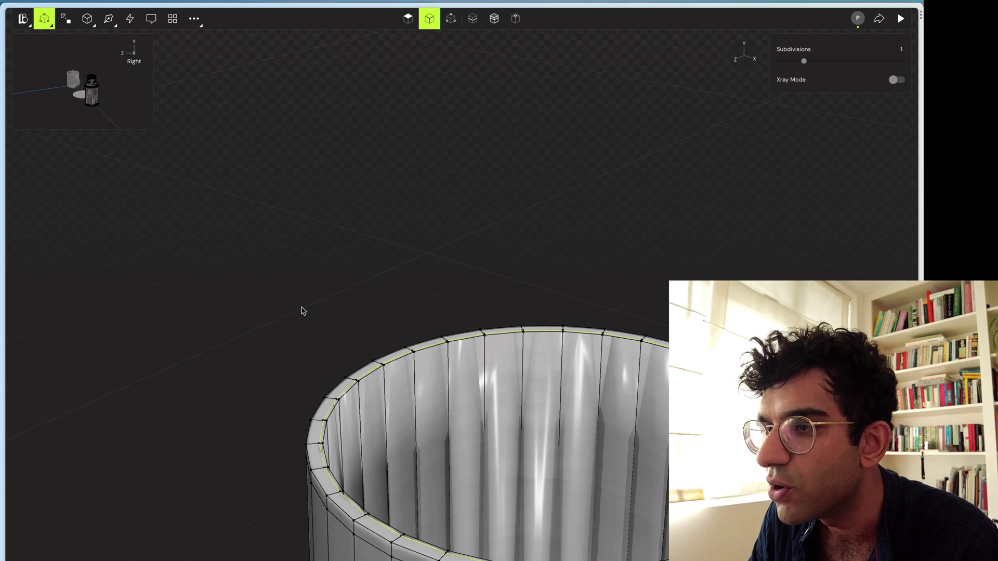
key("Escape")
scroll(301, 310, "down", 6)
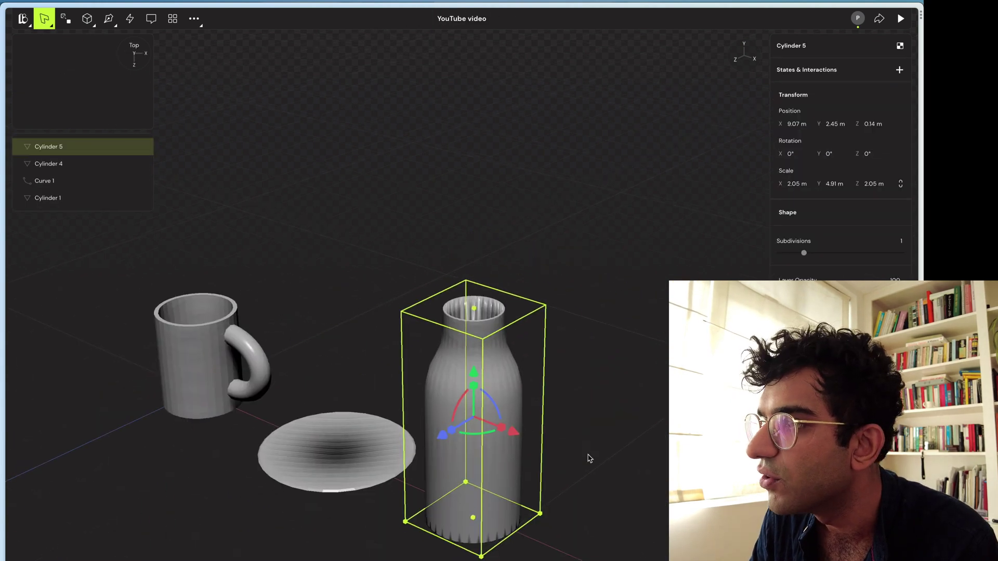
left_click(588, 459)
left_click_drag(588, 540, 626, 485)
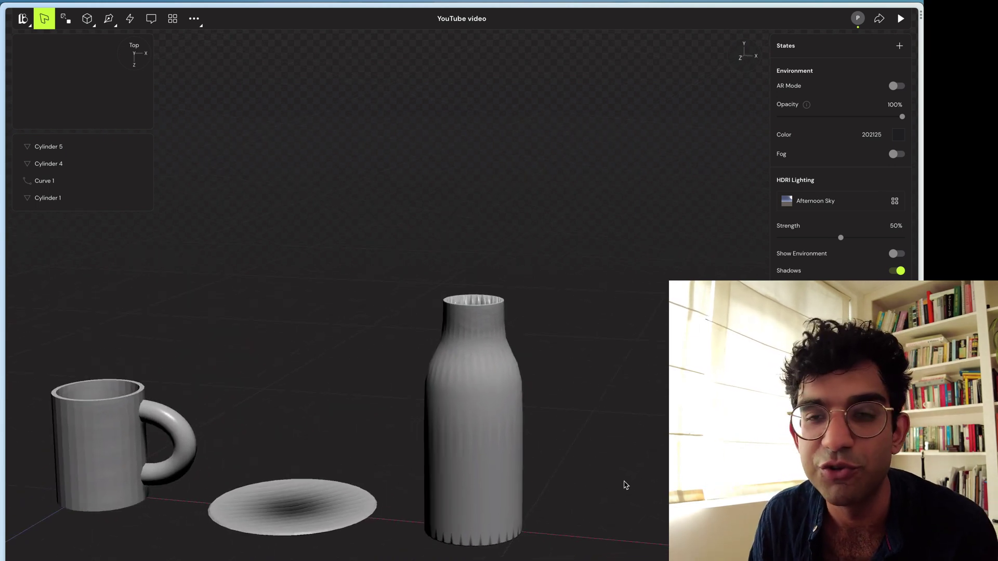
left_click(473, 416)
mouse_move(805, 255)
left_mouse_down()
mouse_move(778, 255)
mouse_move(806, 255)
left_mouse_up()
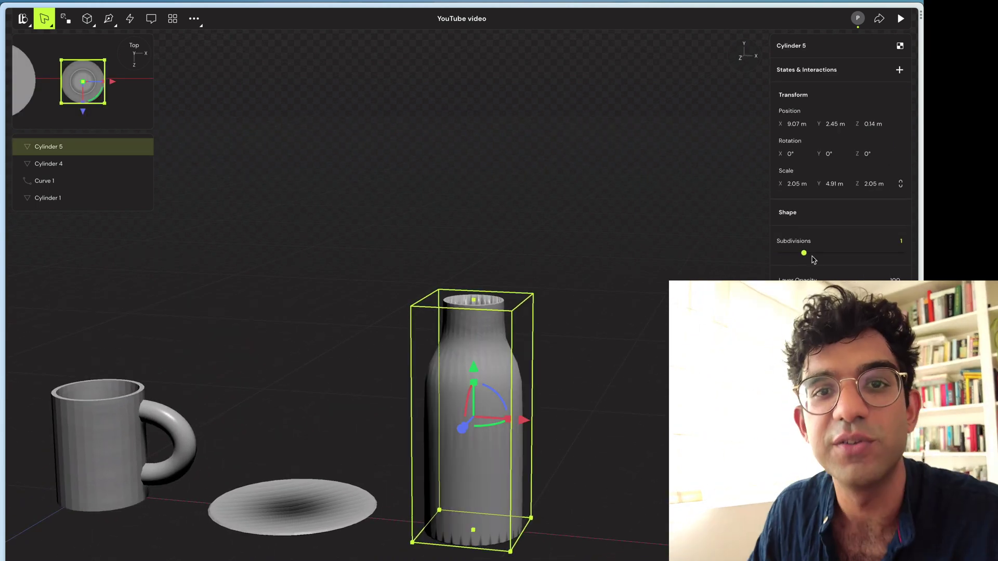
left_click(622, 334)
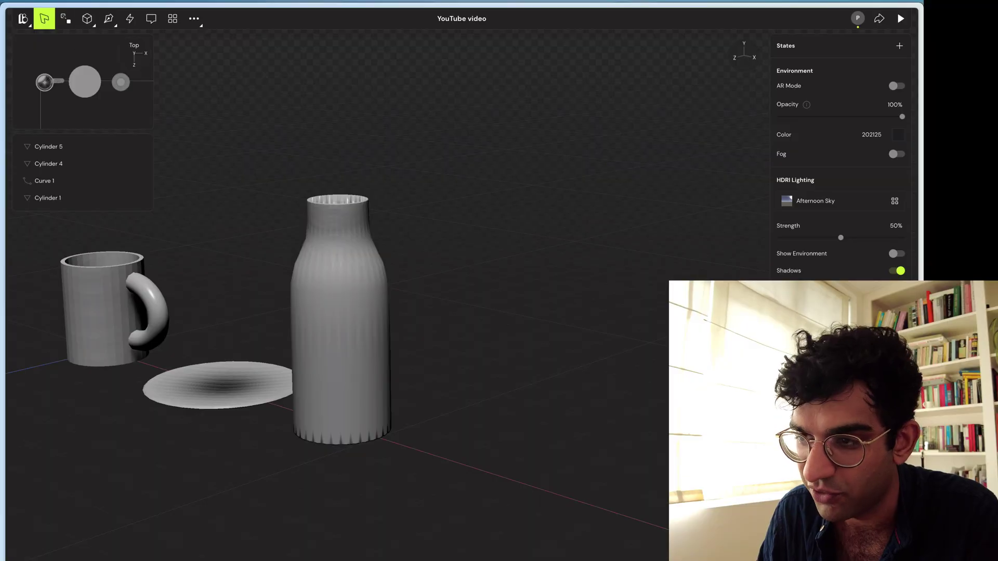
Draw a wide cylinder about 3.9 m tall on the ground on the far side of the bottle from the saucer
left_click(93, 23)
left_click(109, 93)
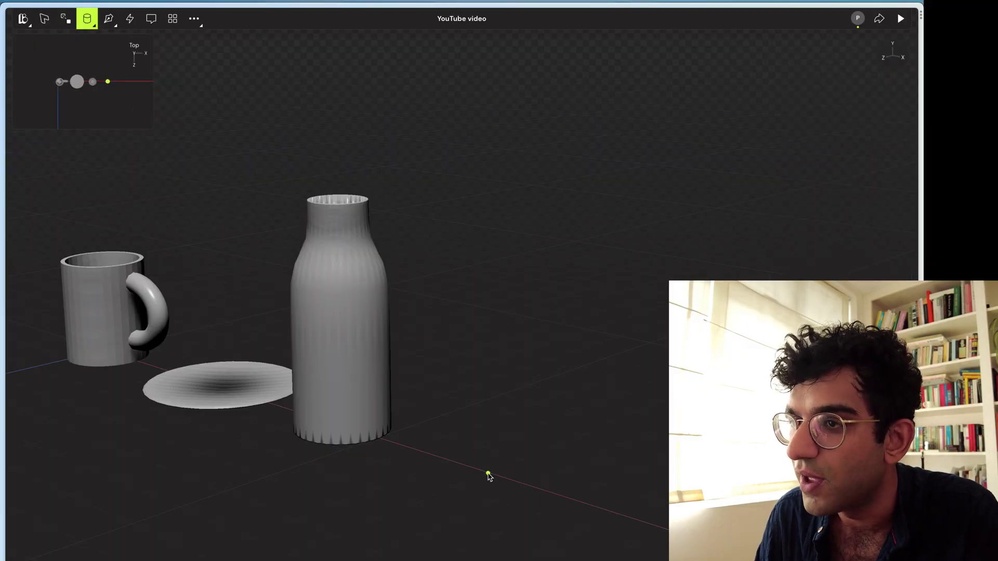
left_click_drag(489, 476, 516, 524)
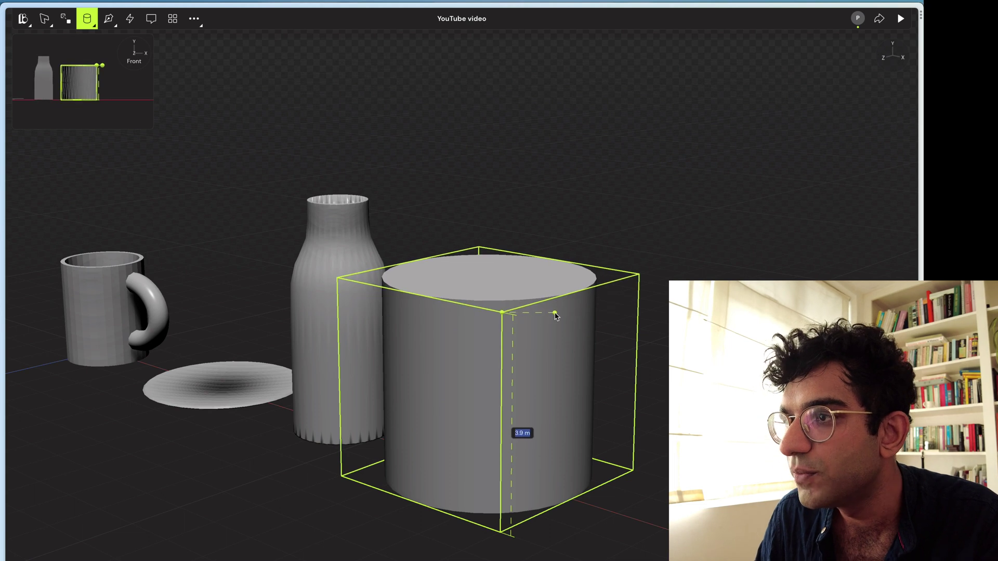
left_click(555, 315)
left_click(662, 230)
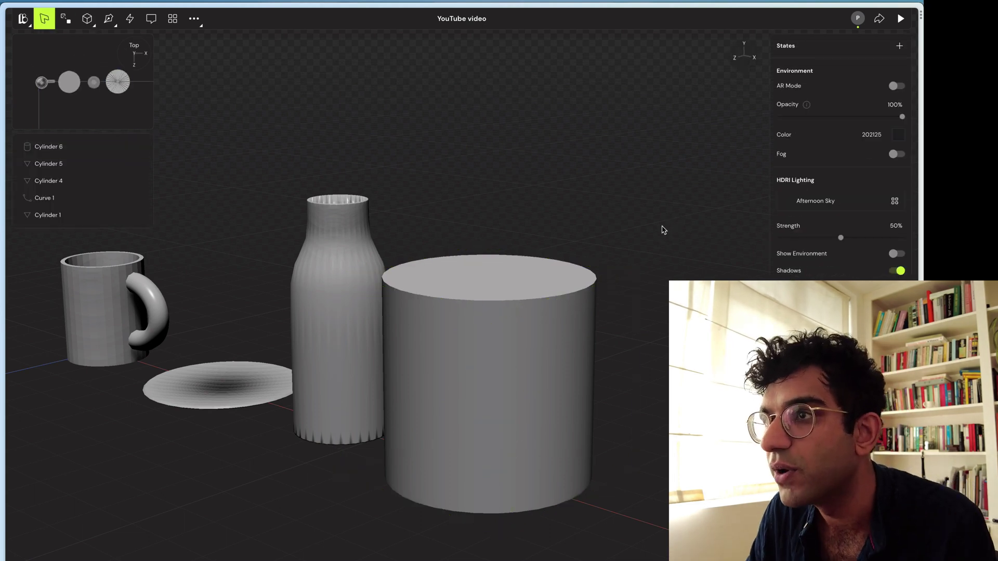
Convert the wide cylinder to an editable mesh and loop-cut six rings around its side wall from top to base
double_click(507, 407)
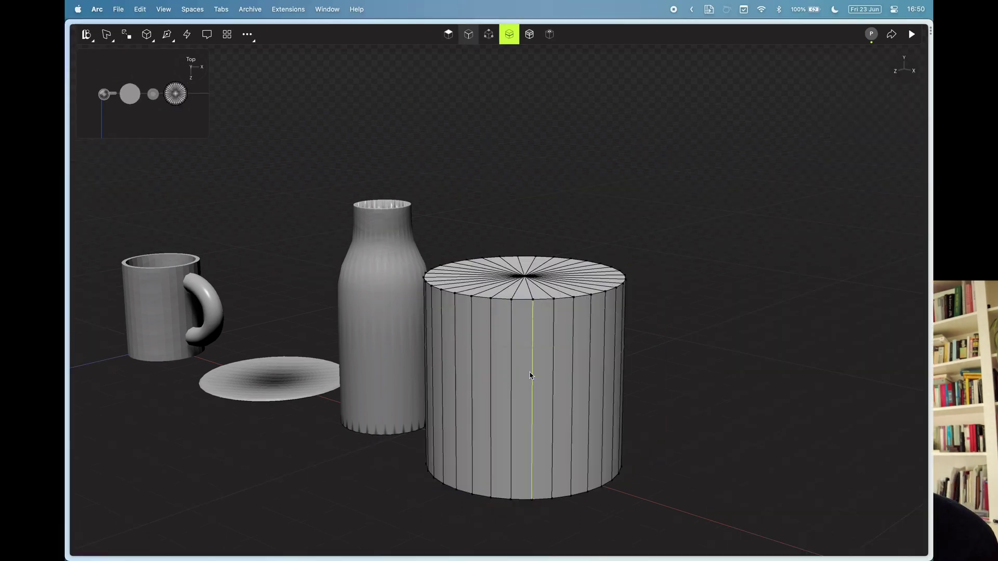
left_click(518, 342)
key("k")
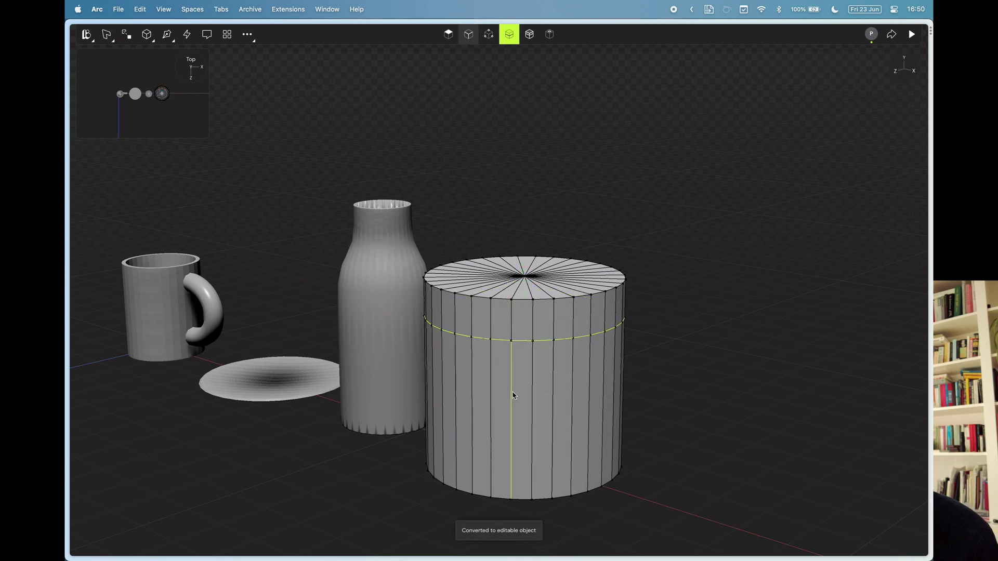
left_click(512, 375)
key("3")
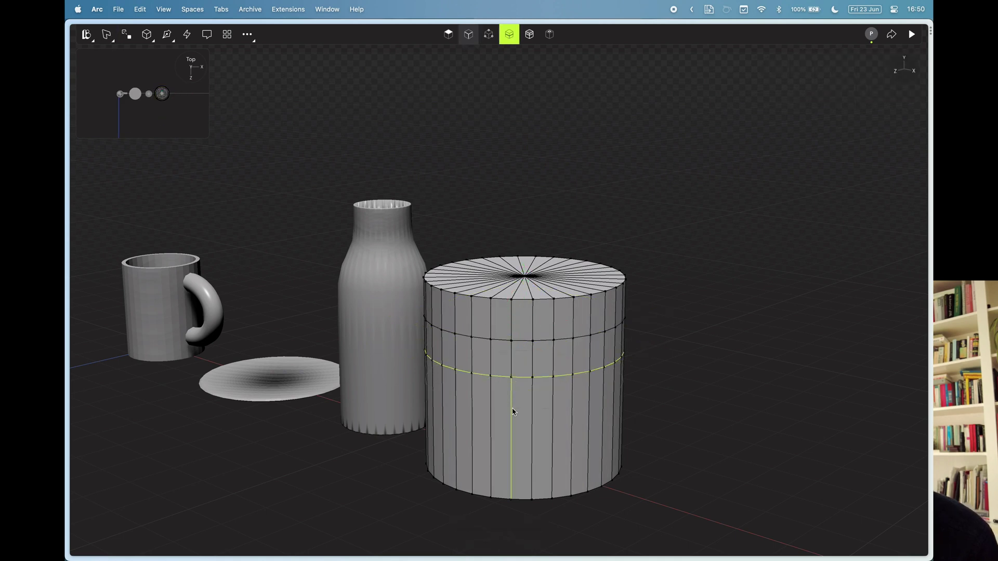
left_click(515, 416)
key("3")
left_click(515, 448)
key("3")
left_click(515, 476)
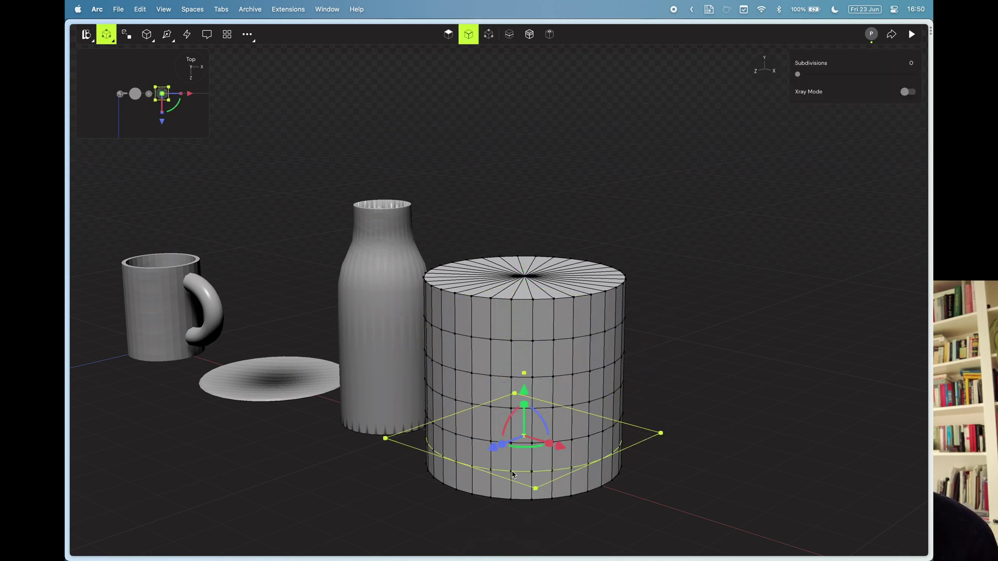
key("3")
left_click(515, 323)
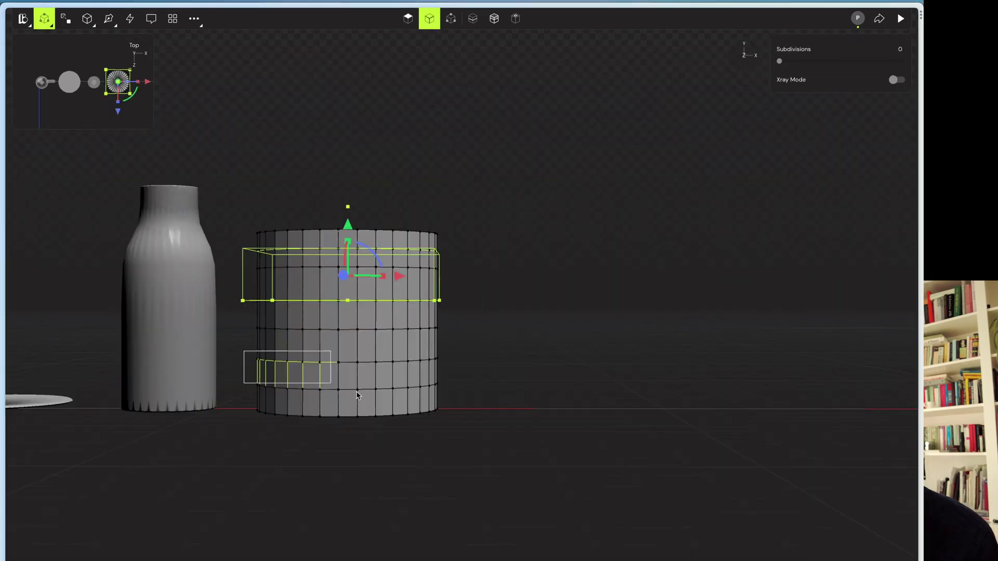
Select every other ring on the wide cylinder and scale the three of them outward to form ribs
left_click_drag(450, 372, 450, 372, "shift")
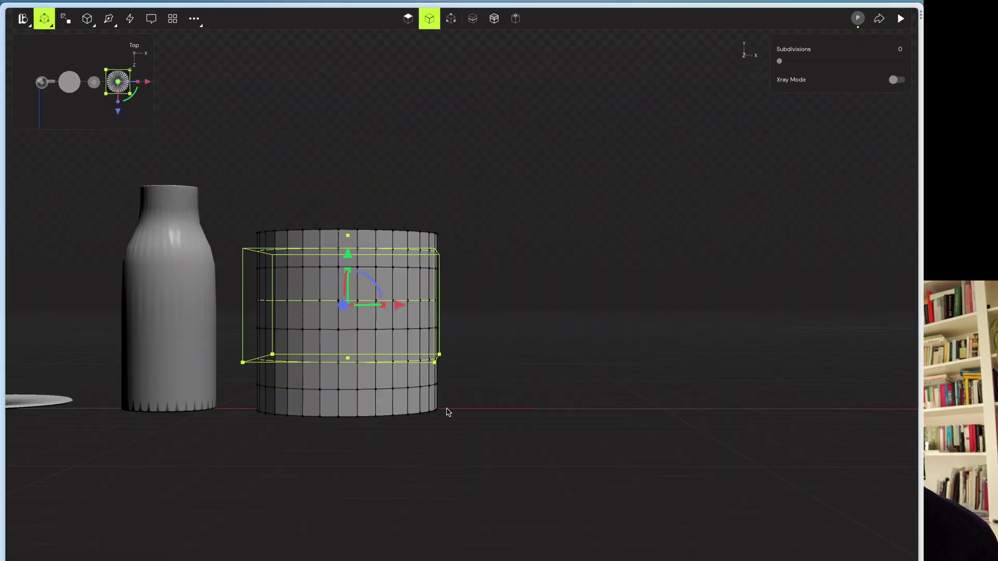
left_click_drag(394, 311, 396, 310)
left_click_drag(391, 306, 379, 304)
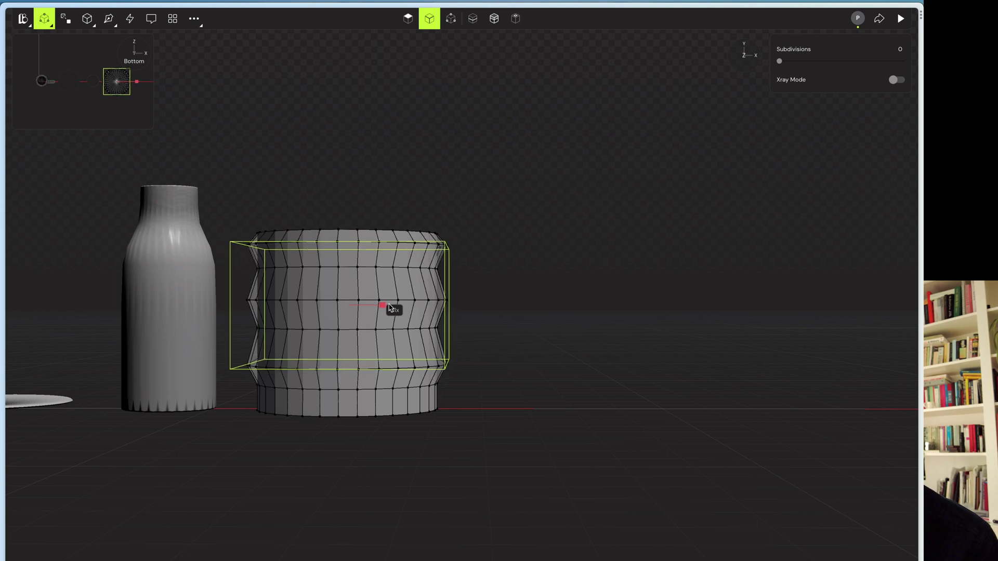
left_click(316, 201)
middle_click_drag(320, 192, 380, 195)
scroll(489, 208, "up", 5)
middle_click_drag(494, 161, 508, 194)
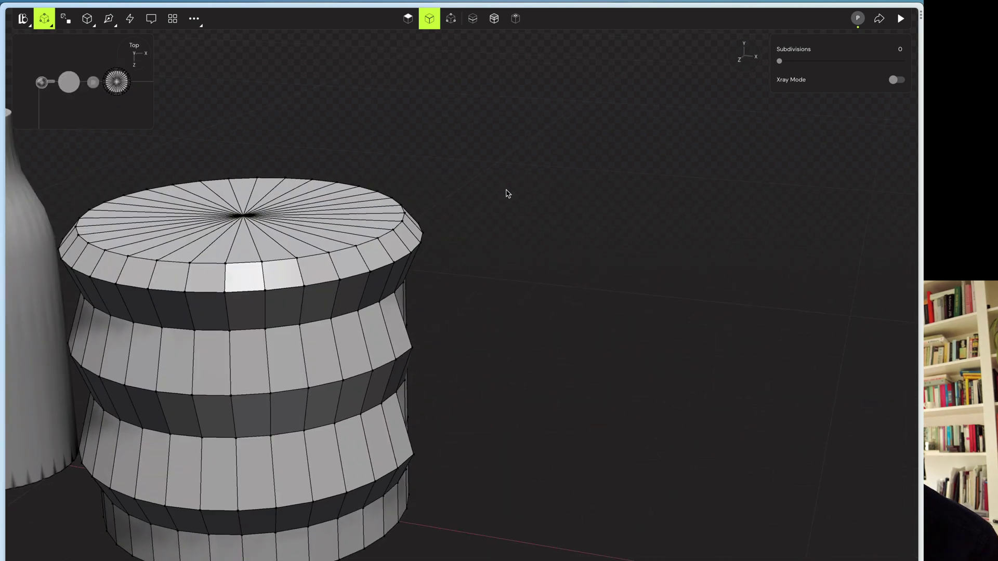
Loop-cut a ring in the ribbed cylinder's top face and raise the inner part into a flat-topped cone
left_click_drag(237, 180, 234, 108)
key("k")
left_click(232, 203)
left_click(294, 129)
left_click_drag(481, 223, 506, 169, "alt")
scroll(509, 182, "down", 4)
key("Escape")
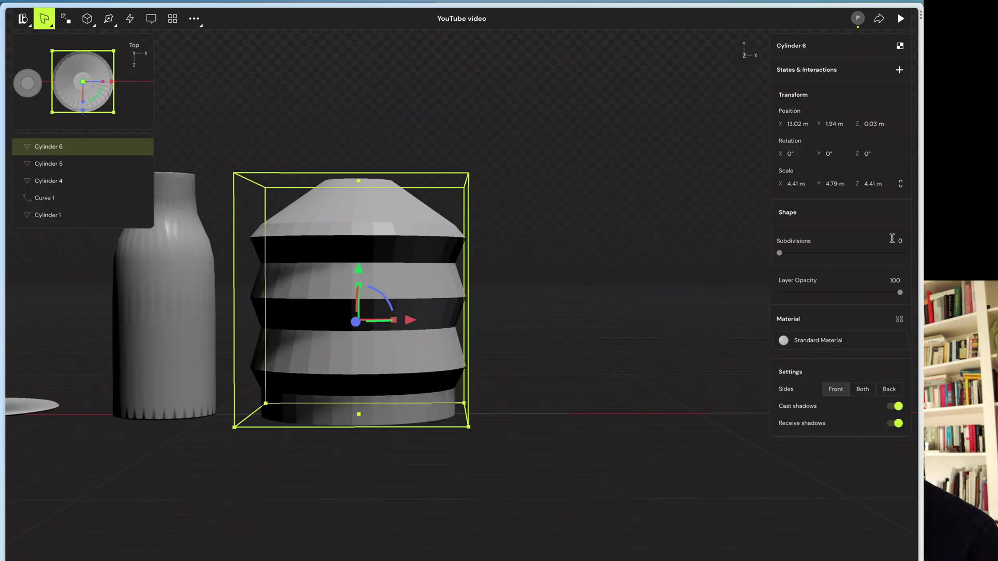
Smooth the ribbed cylinder by setting its subdivisions to 1
type("1")
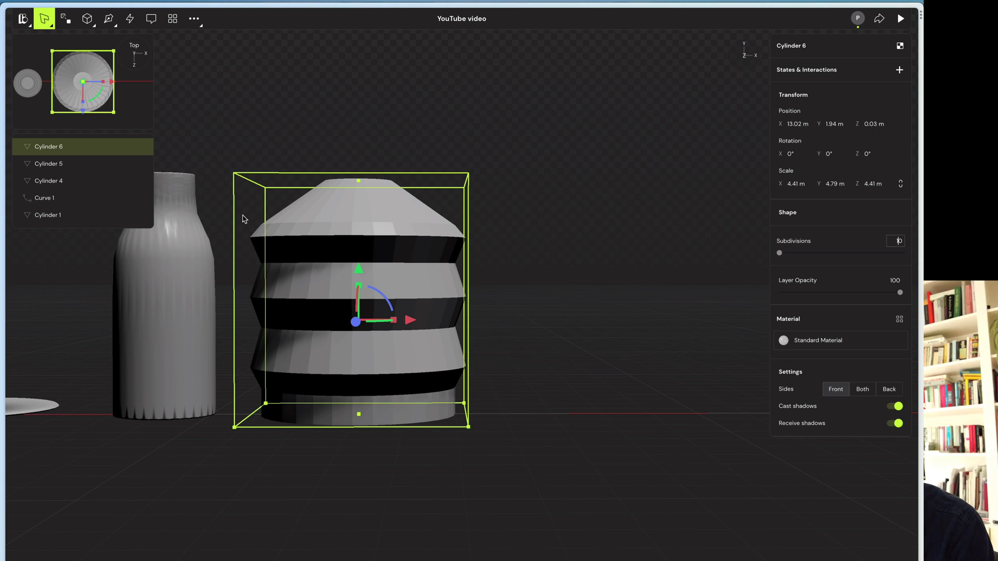
left_click(496, 102)
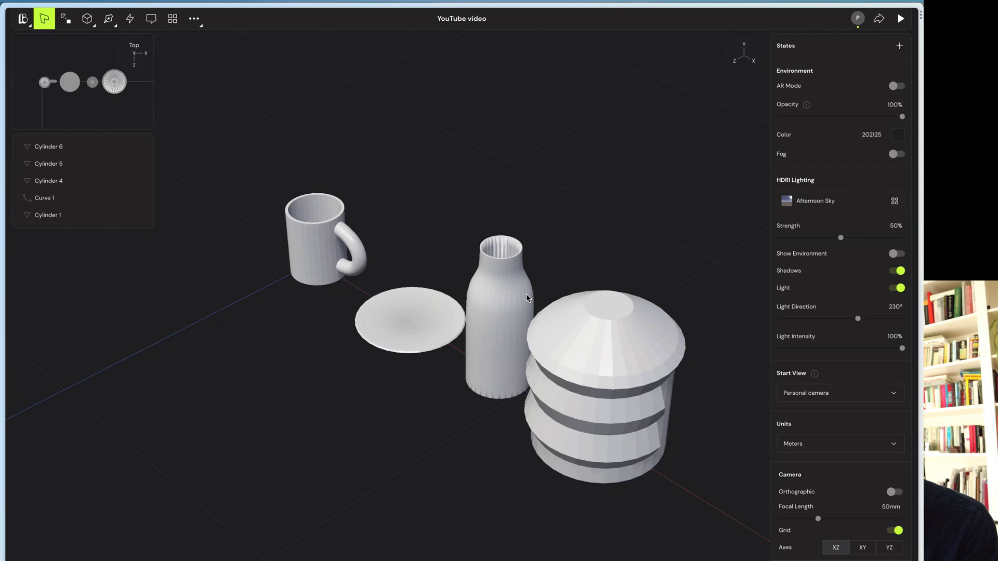
scroll(561, 361, "right", 3)
scroll(560, 363, "down", 4)
Draw a thin slab about 6.79 by 6.2 m and 0.25 m thick beside the ribbed pot as a laptop base
left_click_drag(563, 398, 419, 365, "alt")
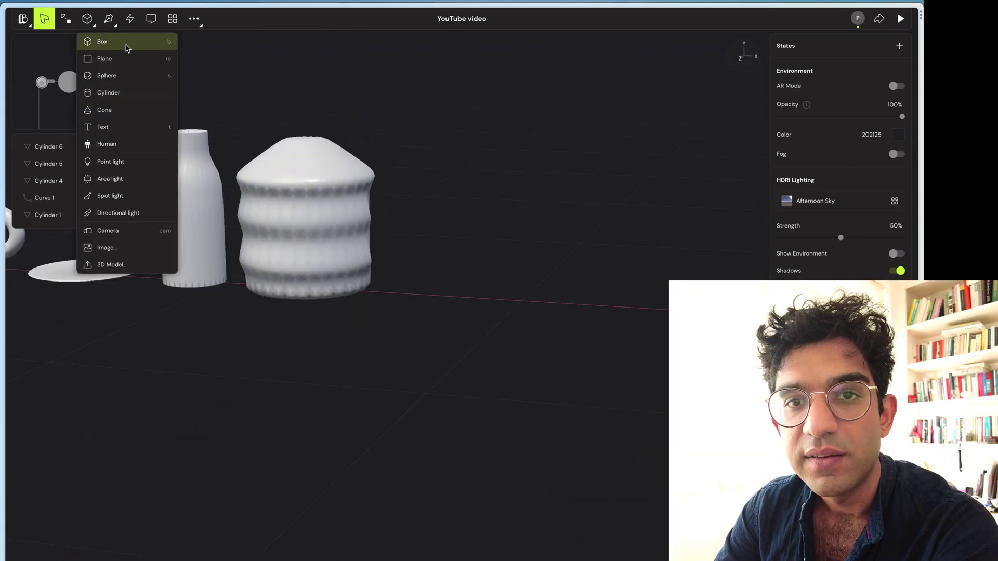
left_click(126, 42)
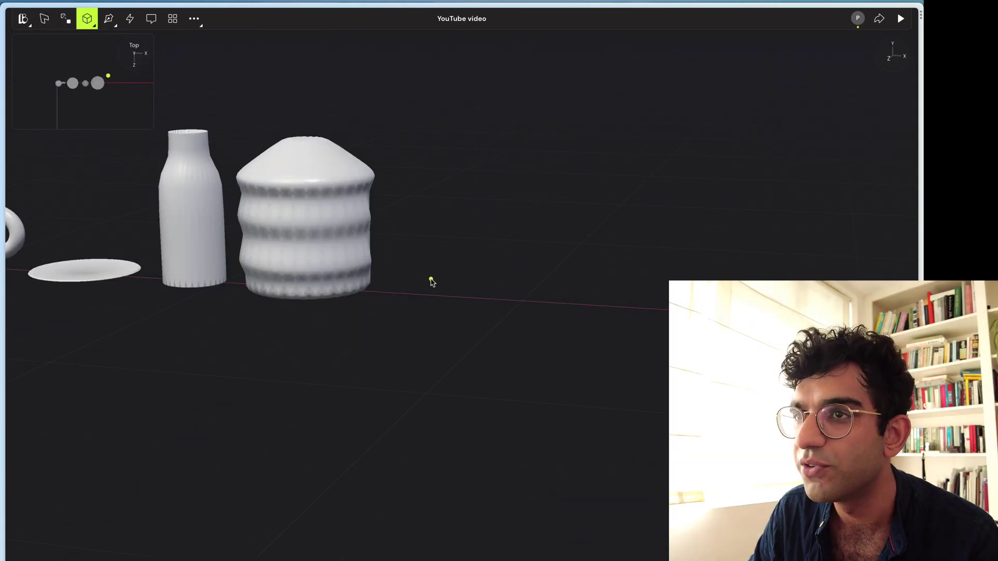
left_click_drag(431, 281, 604, 339)
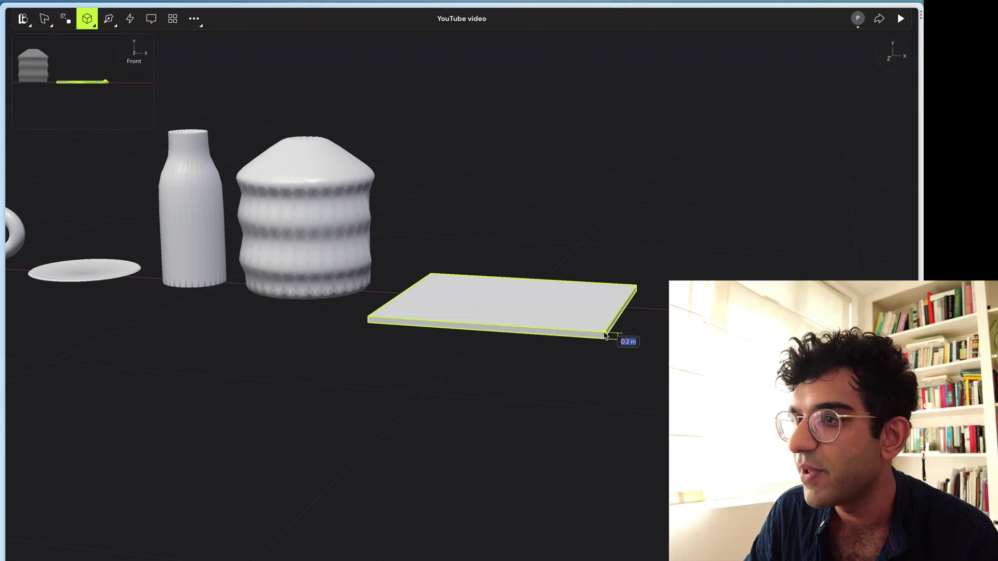
left_click(604, 331)
Duplicate the slab, rotate the copy to -104° about X and stand it along the base's rear edge as a leaning laptop lid
key("super+d")
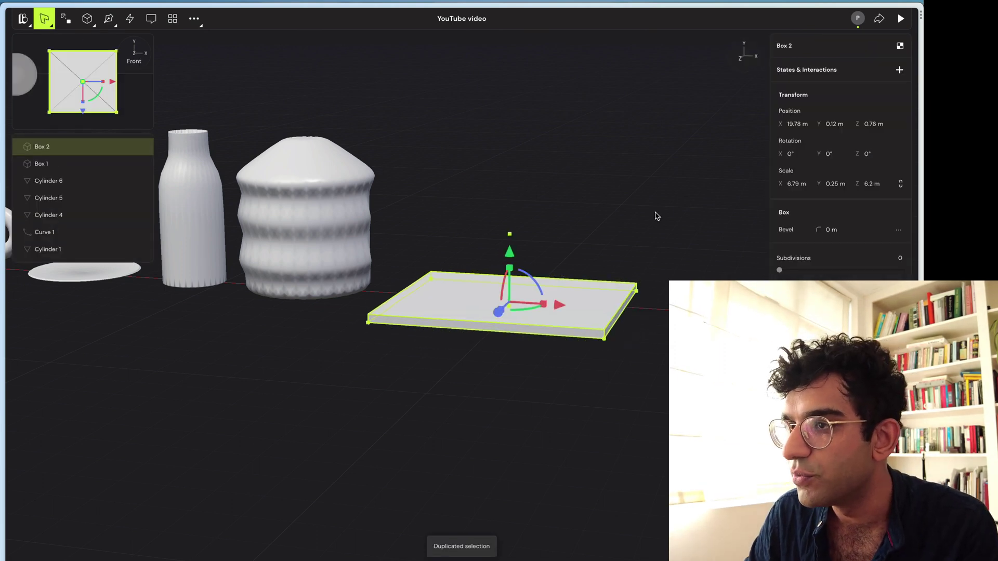
left_click_drag(655, 212, 541, 226, "alt")
left_click_drag(489, 283, 641, 311)
left_click_drag(618, 260, 644, 161)
left_click_drag(669, 213, 647, 212)
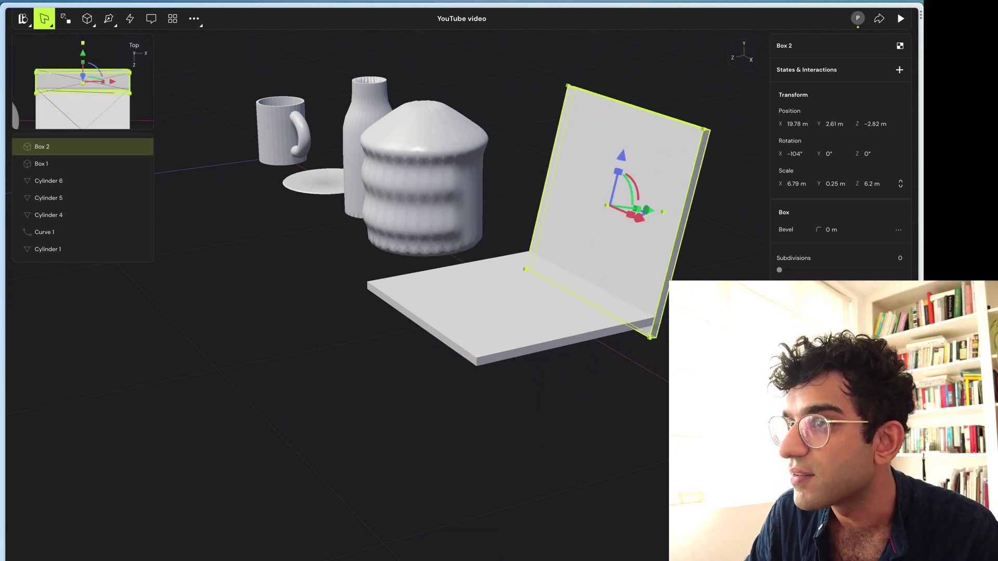
left_click_drag(675, 354, 581, 323, "alt")
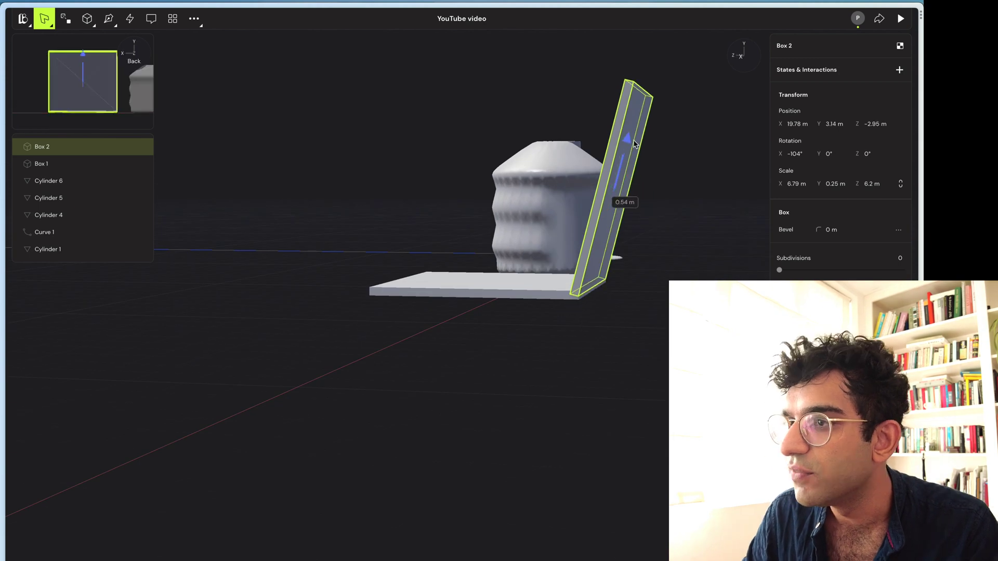
left_click(512, 343)
right_click_drag(513, 343, 643, 356)
left_click_drag(643, 355, 666, 347, "alt")
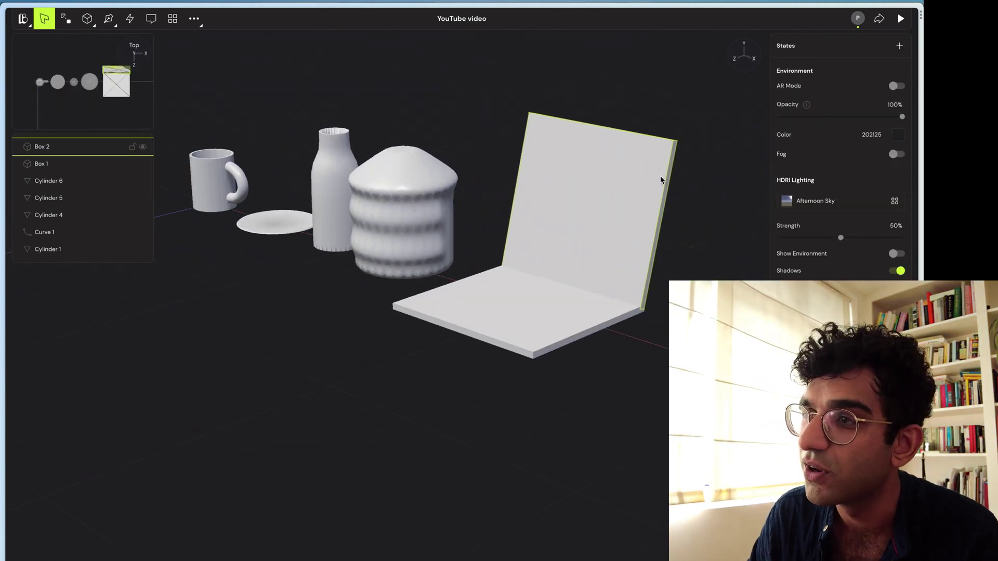
Open the laptop lid's mesh for editing and inset its front face to leave a thin border around the screen
left_click(660, 177)
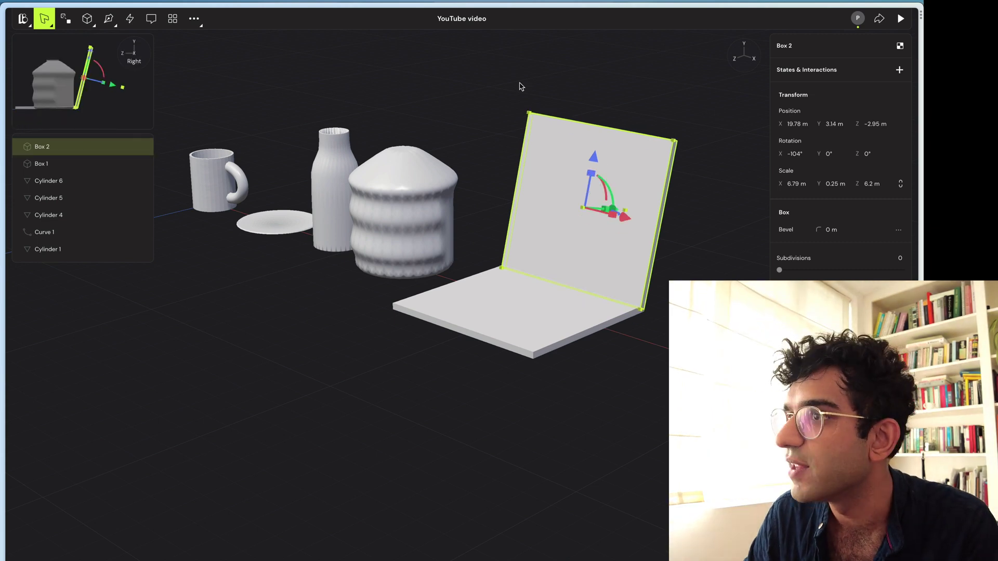
double_click(563, 188)
left_click(567, 172)
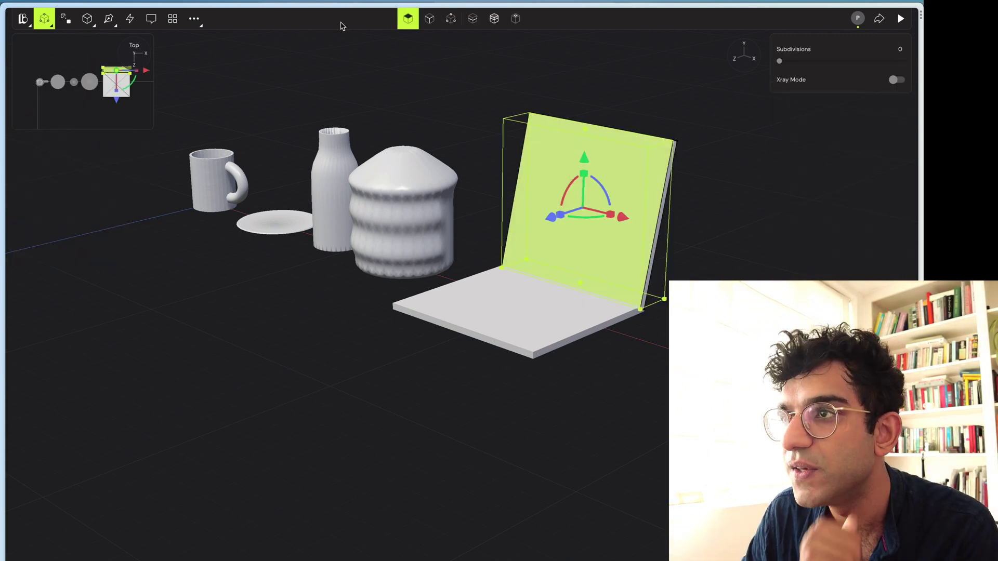
key("ctrl+k")
type("exte")
key("BackSpace")
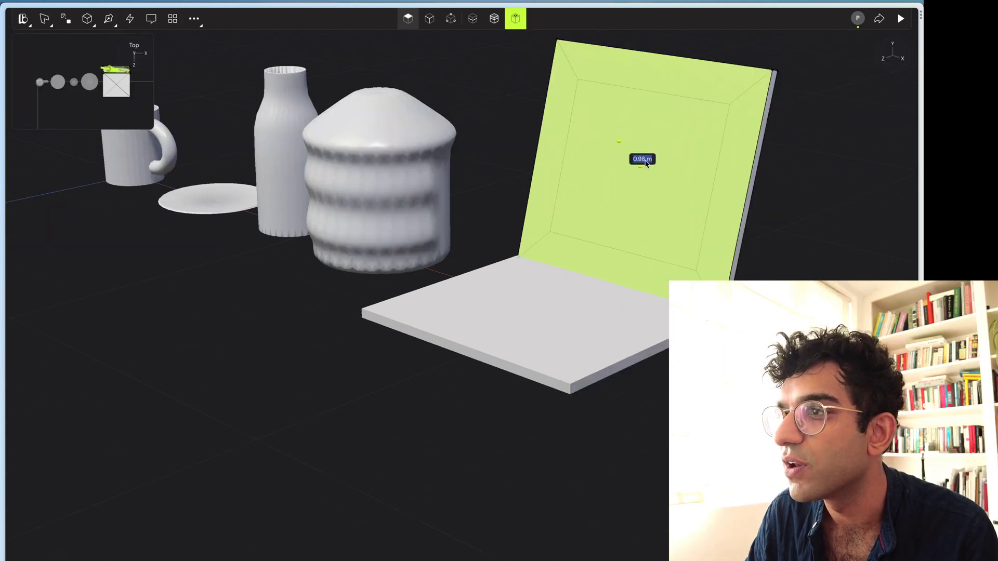
left_click(623, 143)
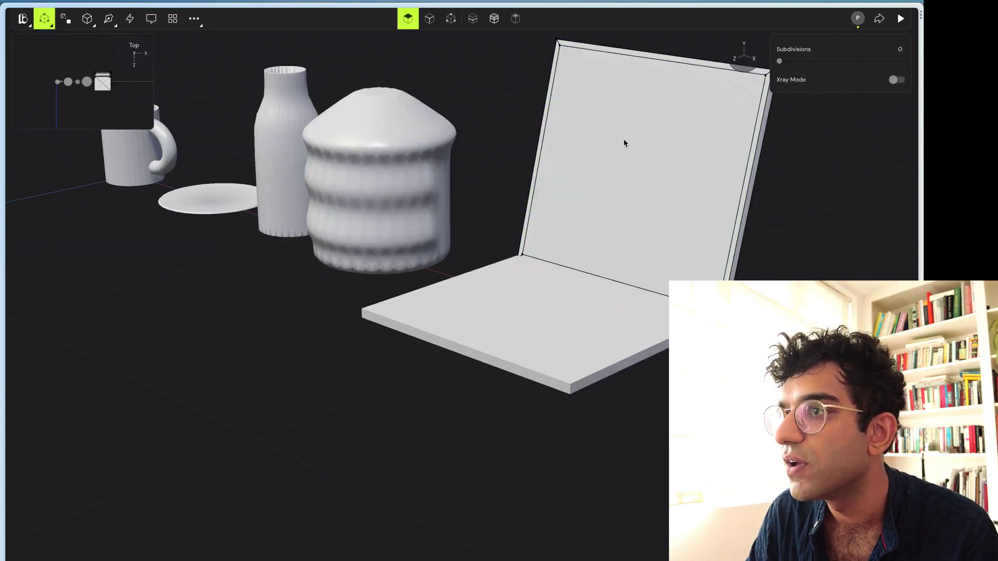
Extrude the lid's inset screen face inward to recess it behind the border
left_click(584, 89)
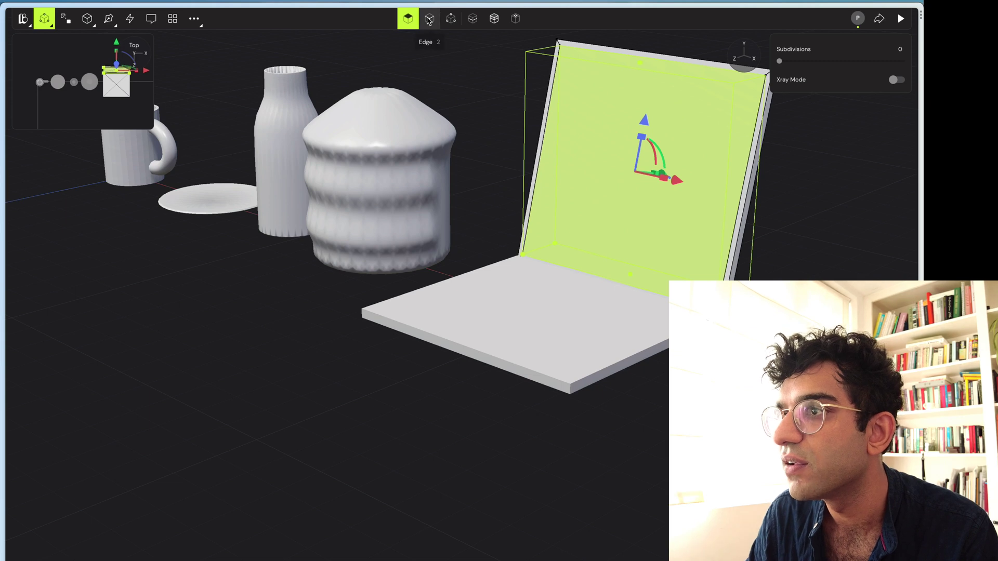
left_click(494, 19)
left_click_drag(780, 206, 750, 201)
left_click(792, 212)
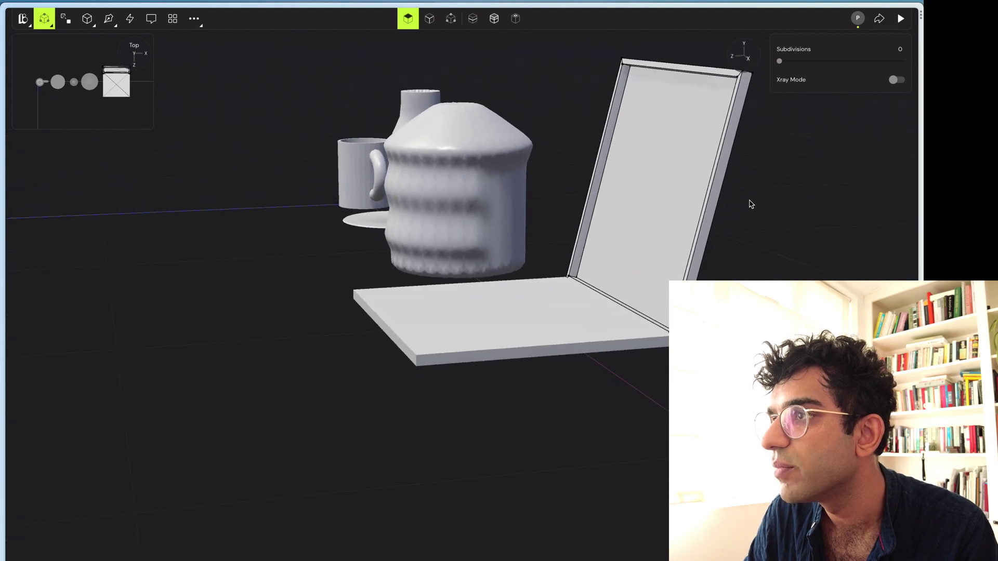
Extrude the recessed screen face back outward for a shallower recess and leave mesh editing
left_click(662, 158)
left_click(502, 16)
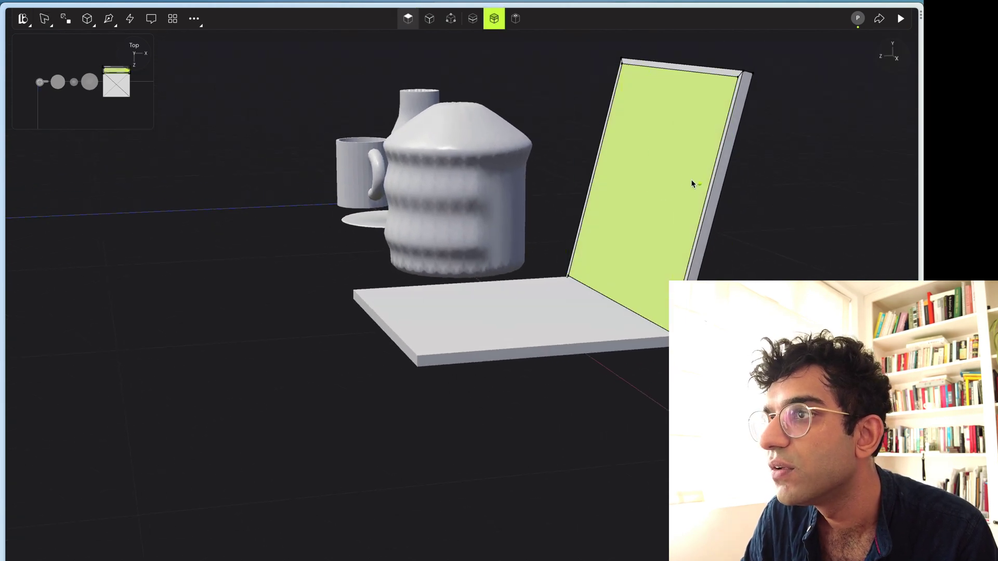
key("Return")
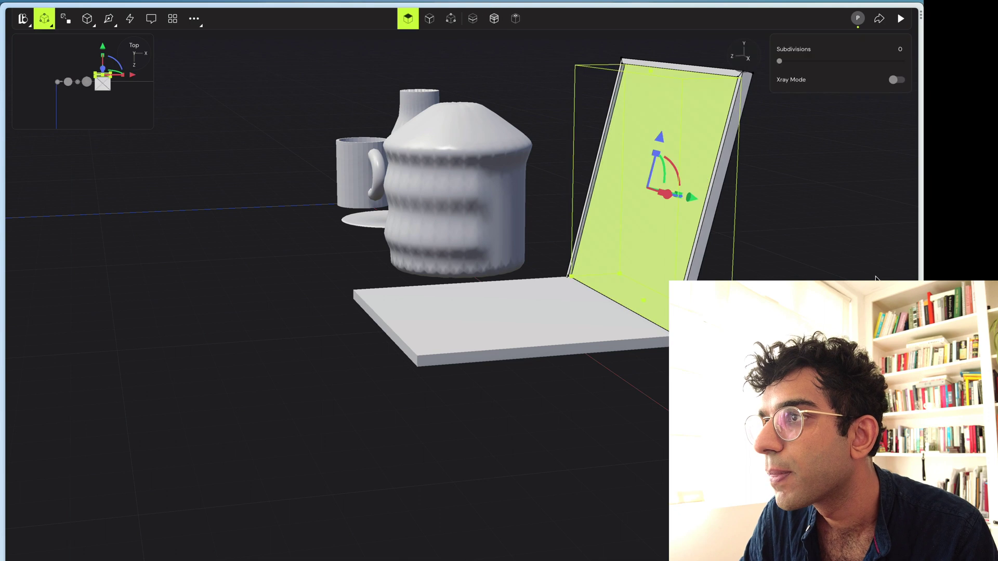
key("Escape")
left_click(624, 415)
left_click_drag(623, 415, 692, 414, "alt")
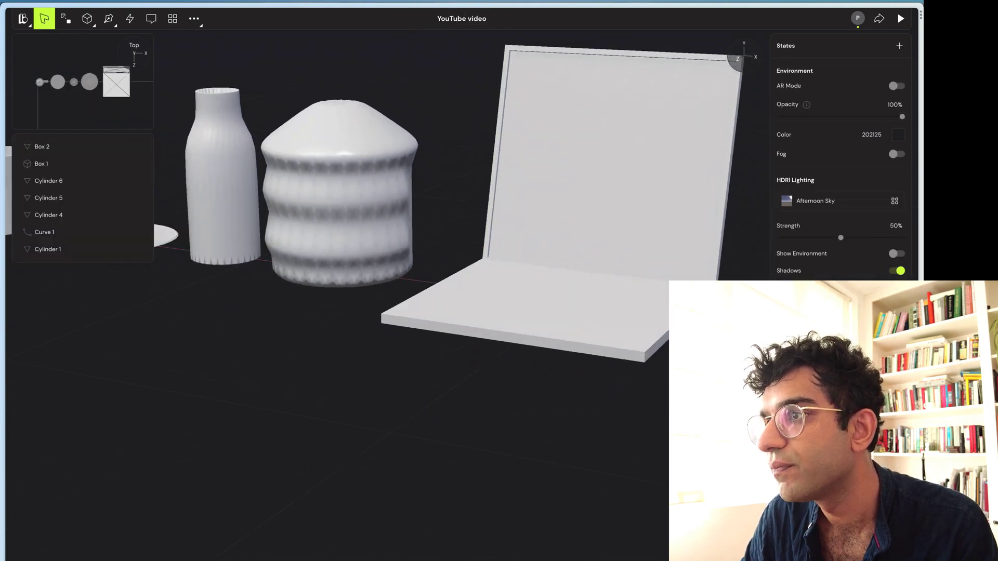
Examine the open laptop's recessed lid and flat base
left_click(629, 288)
left_click(605, 214)
left_click_drag(614, 111, 615, 108)
key("Escape")
scroll(462, 208, "right", 1)
scroll(463, 233, "right", 3)
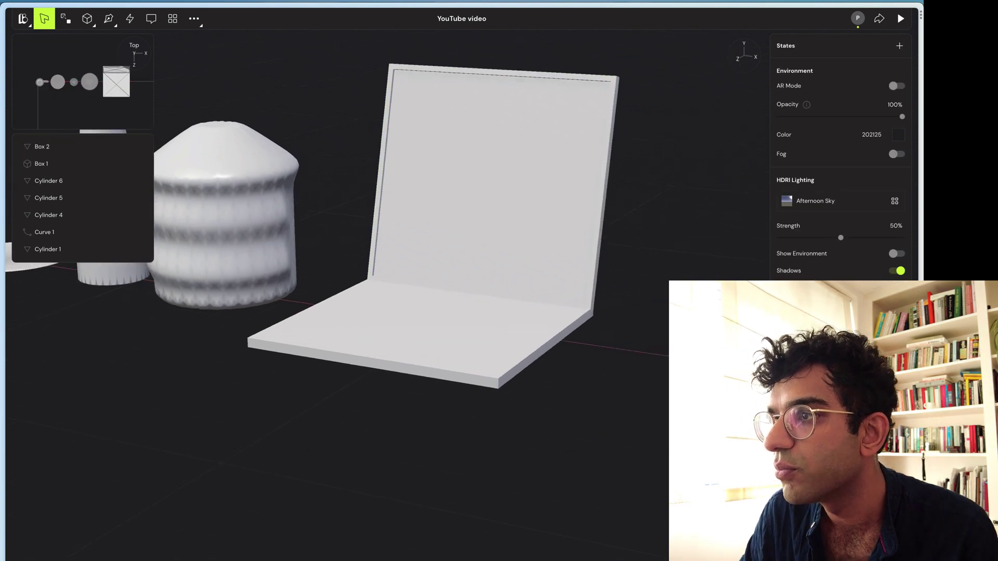
left_click_drag(624, 401, 605, 408, "alt")
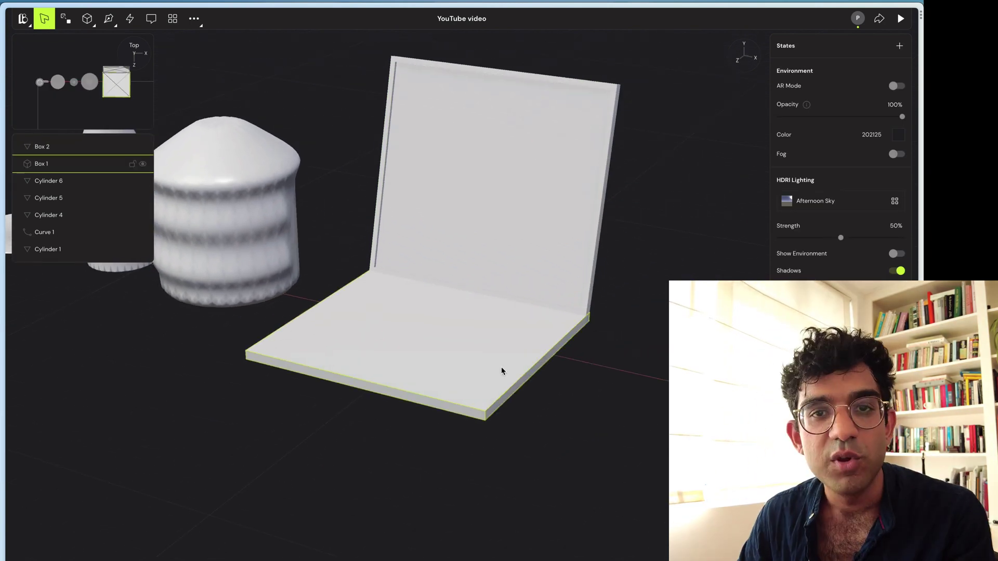
left_click(401, 355)
left_click_drag(401, 355, 408, 349)
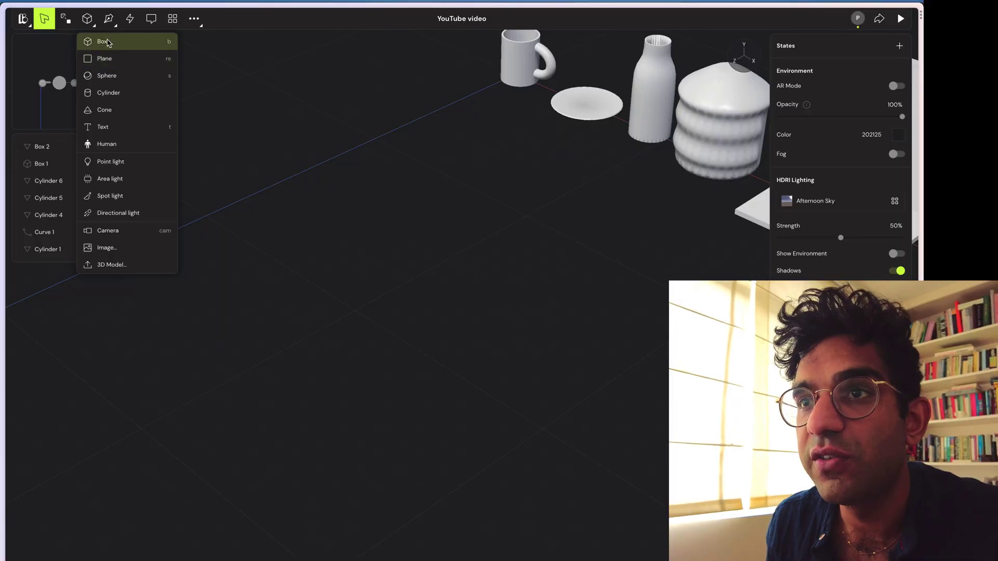
Draw a long, thin box about 17.37 by 1.19 m and 0.19 m high in front of the other objects as a watch strap
left_click(108, 43)
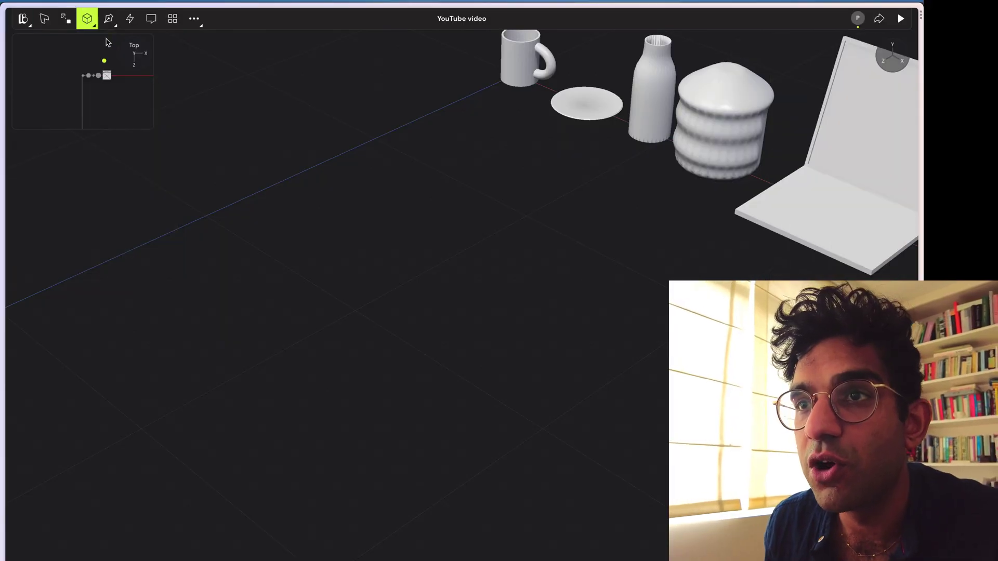
left_click_drag(192, 193, 443, 376)
left_click(272, 111)
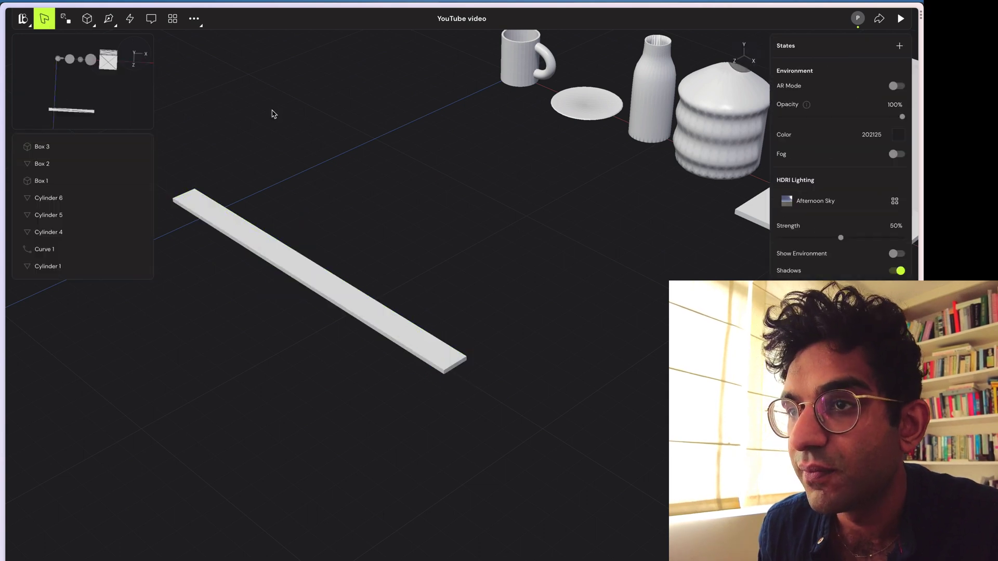
Place a flat cylinder centred on the long strap, wider than the strap, as a watch body
left_click(87, 18)
left_click(116, 93)
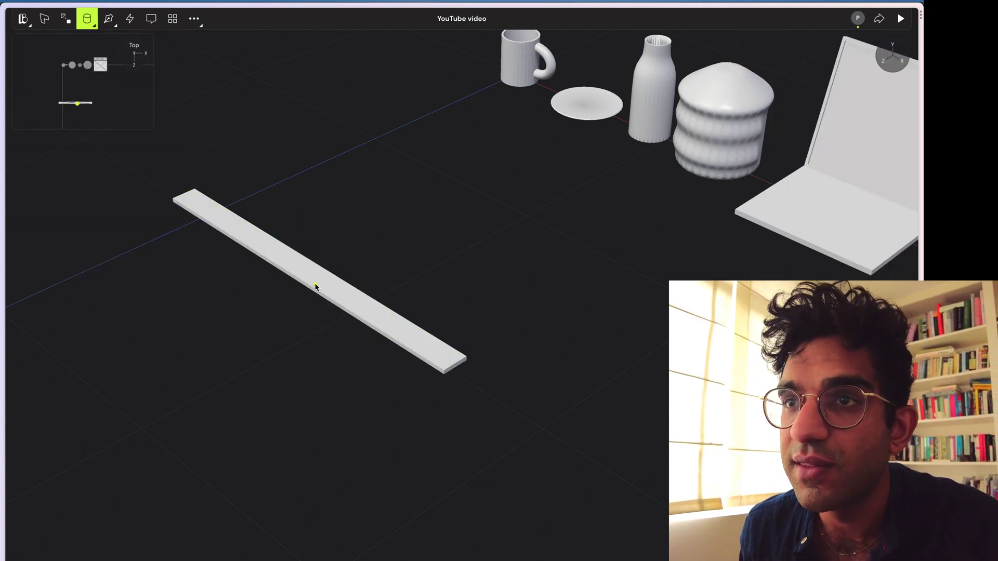
left_click_drag(315, 287, 343, 320)
left_click(330, 328)
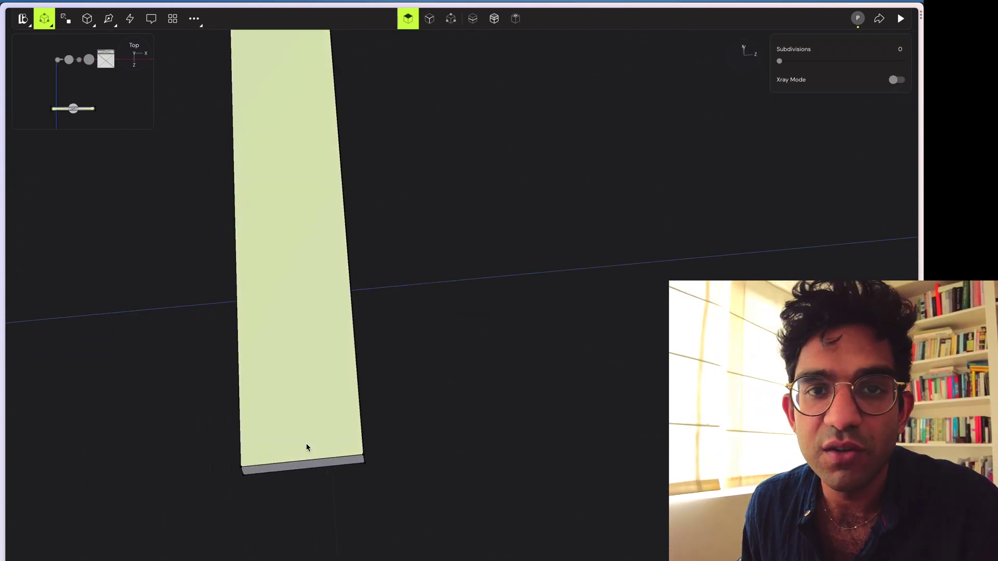
Loop-cut the strap once lengthwise down the middle
key("ctrl+r")
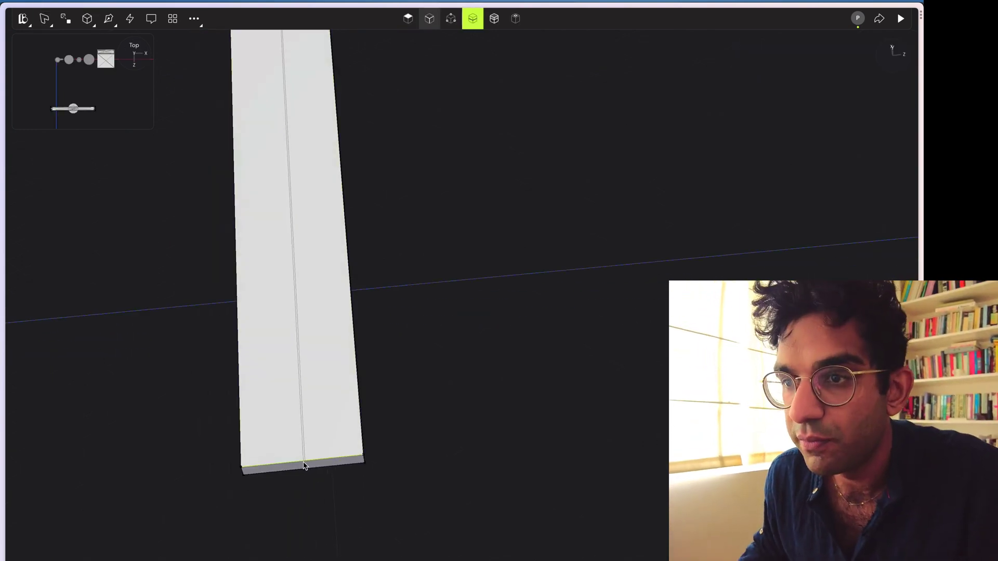
left_click(304, 465)
key("Escape")
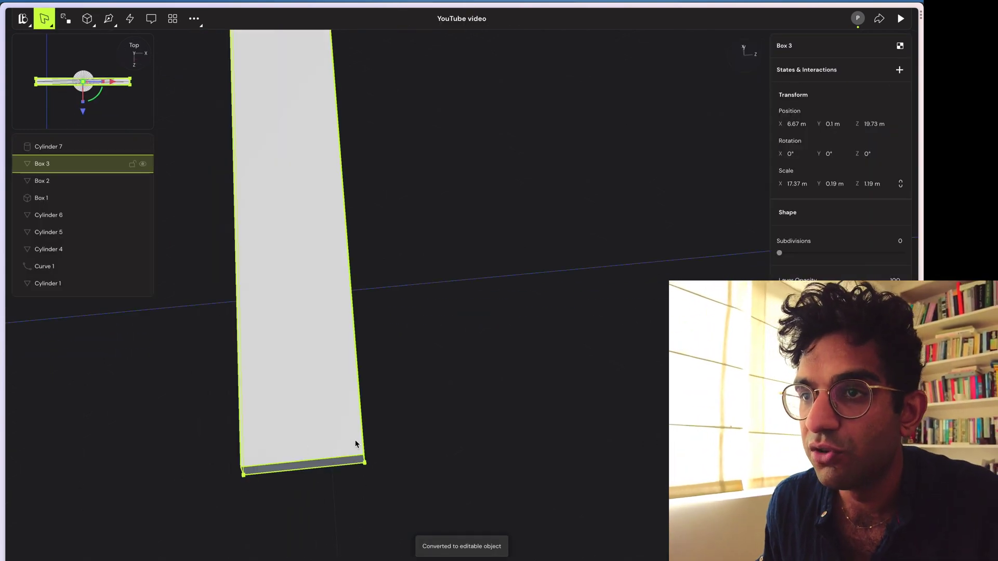
Select the outer corner vertices at the strap's near end and pull them back along the strap to form a short point
double_click(323, 422)
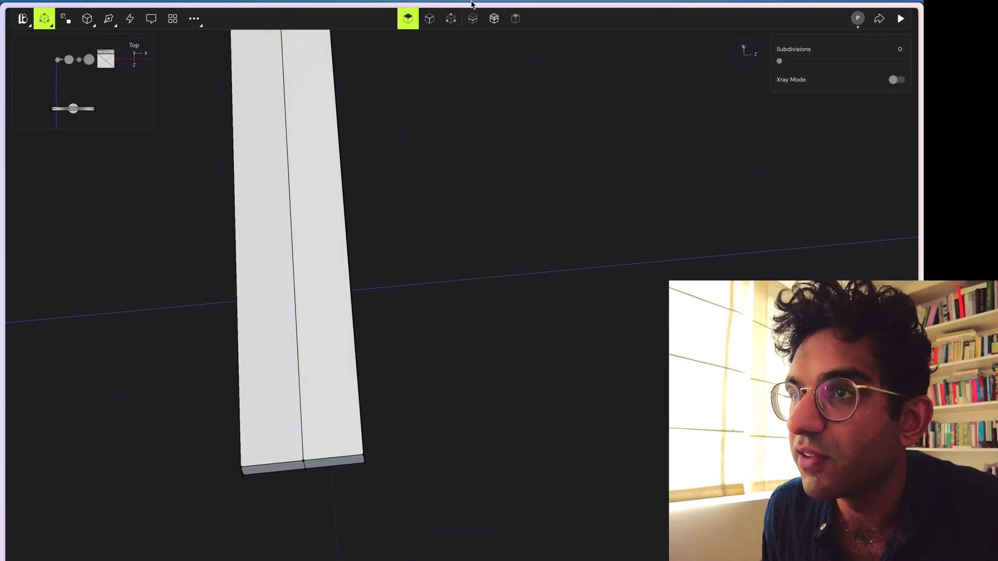
left_click(457, 19)
middle_click_drag(404, 493, 367, 472)
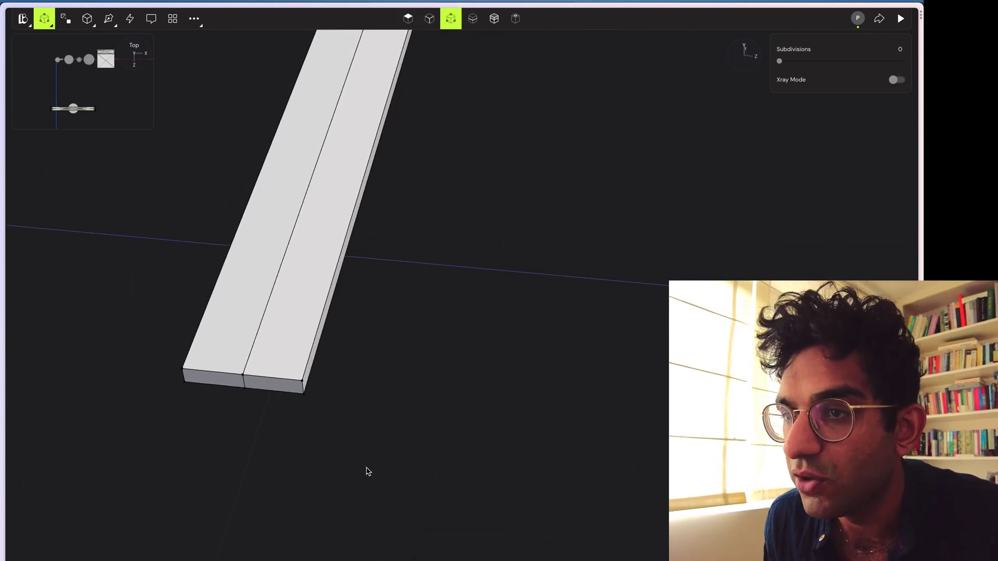
left_click_drag(292, 382, 292, 381)
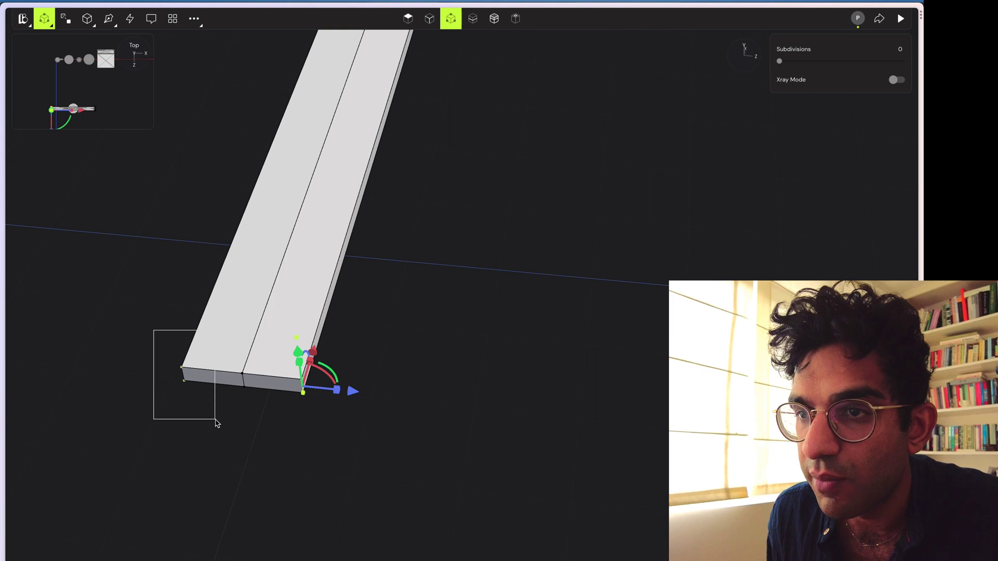
left_click_drag(216, 423, 234, 412)
left_click_drag(255, 342, 296, 249)
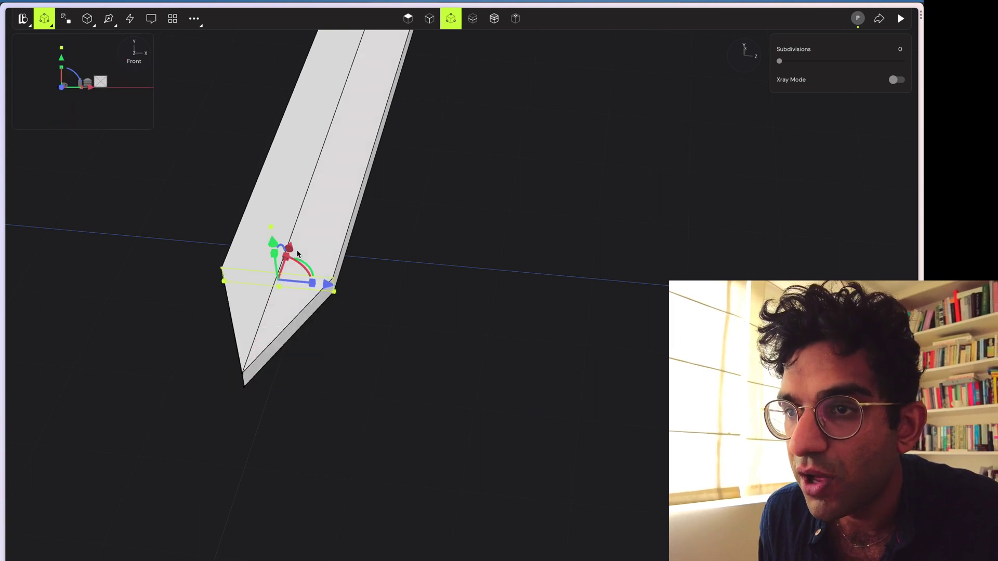
left_click(497, 269)
scroll(498, 269, "down", 3)
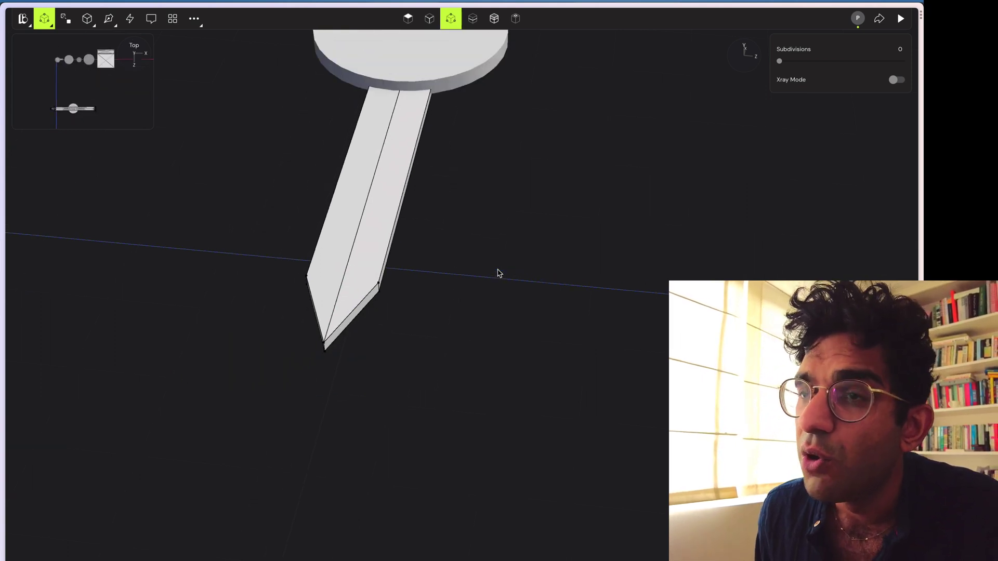
key("ctrl+z")
mouse_move(334, 310)
left_mouse_down()
mouse_move(342, 277)
mouse_move(345, 295)
left_mouse_up()
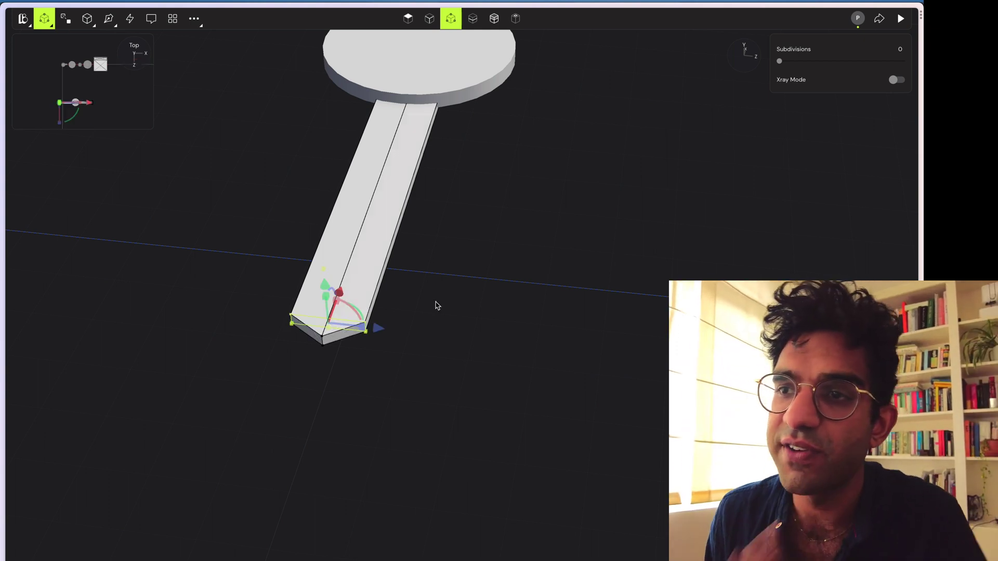
Move the same corner vertices slightly further toward the watch body to sharpen the strap's tip, and deselect them
scroll(436, 306, "left", 3)
scroll(437, 306, "up", 7)
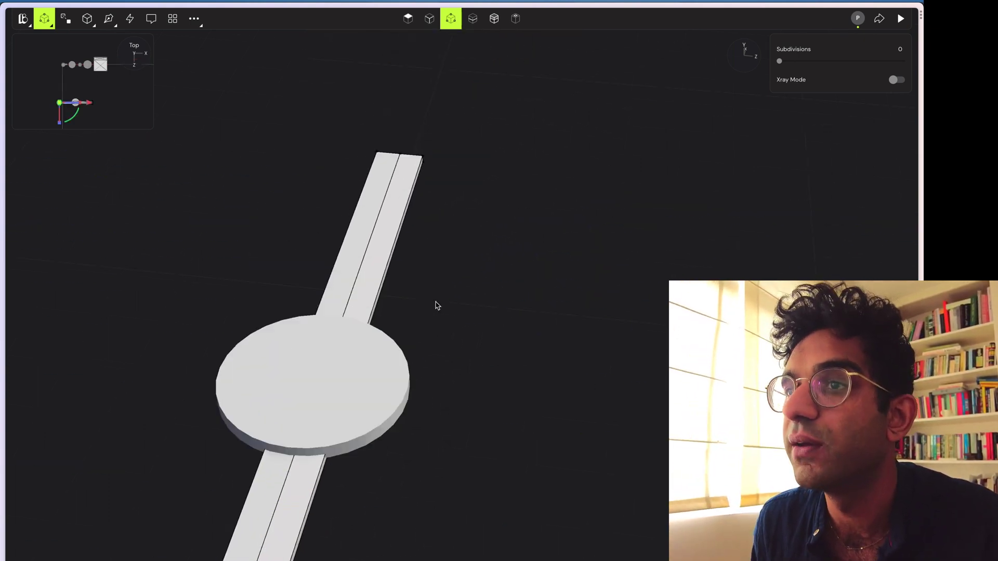
scroll(437, 305, "down", 4, "ctrl")
scroll(435, 304, "down", 3)
middle_click_drag(531, 347, 364, 422)
left_click_drag(243, 369, 254, 370)
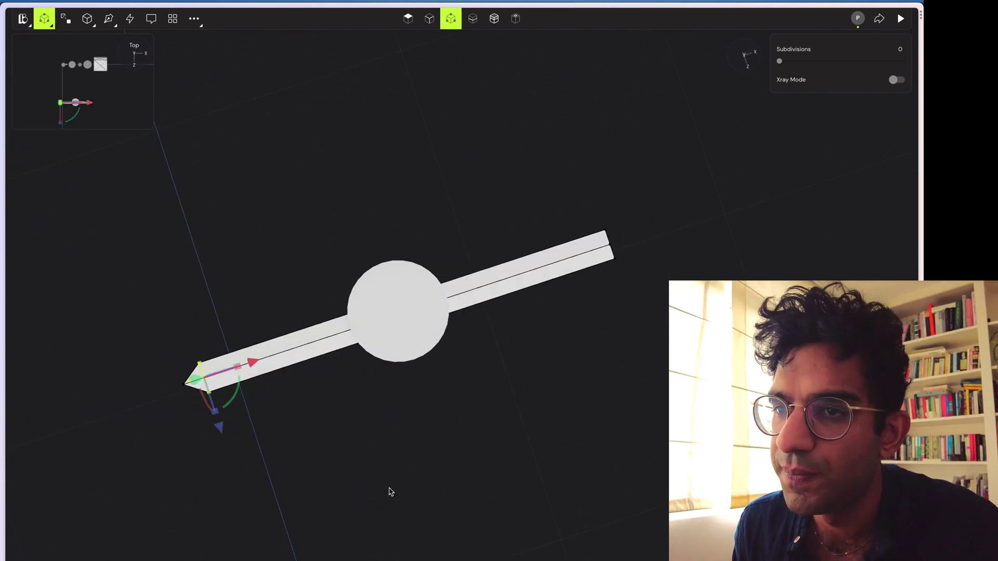
left_click(390, 491)
Add further lengthwise loop cuts across the strap's square far end, dividing its width into eight even strips
middle_click_drag(644, 265, 622, 343)
scroll(645, 344, "up", 3)
scroll(668, 341, "right", 6)
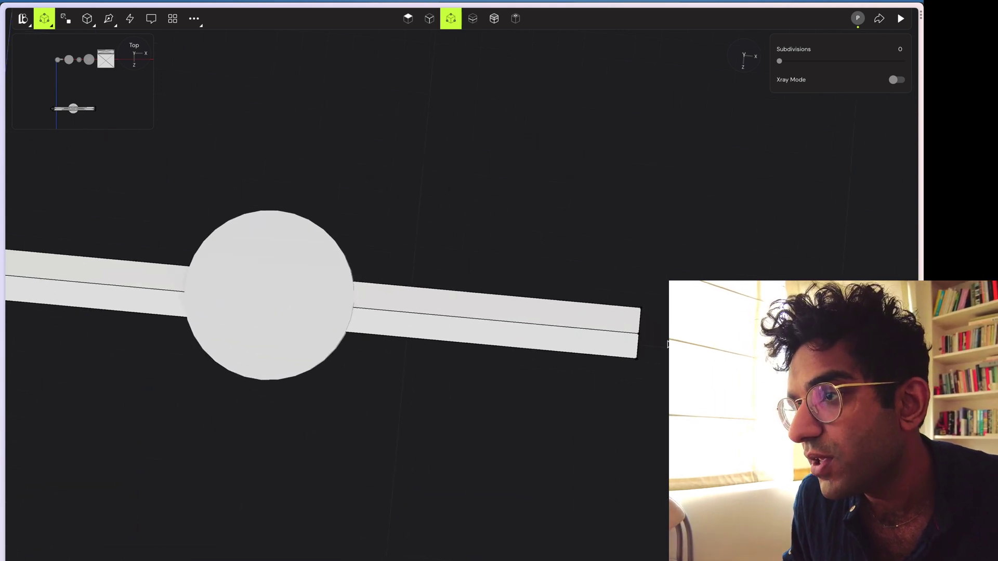
scroll(531, 345, "up", 3)
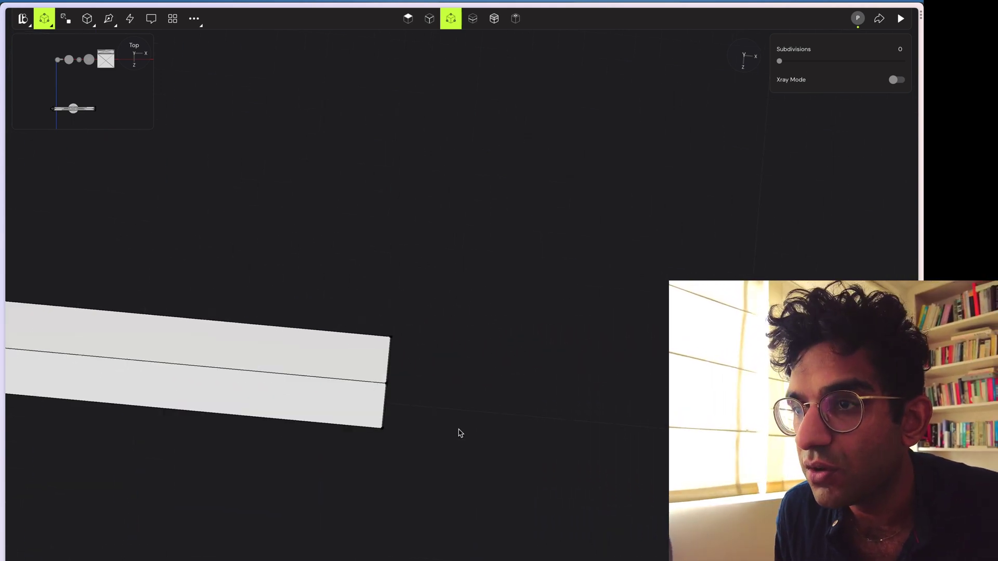
left_click(488, 362)
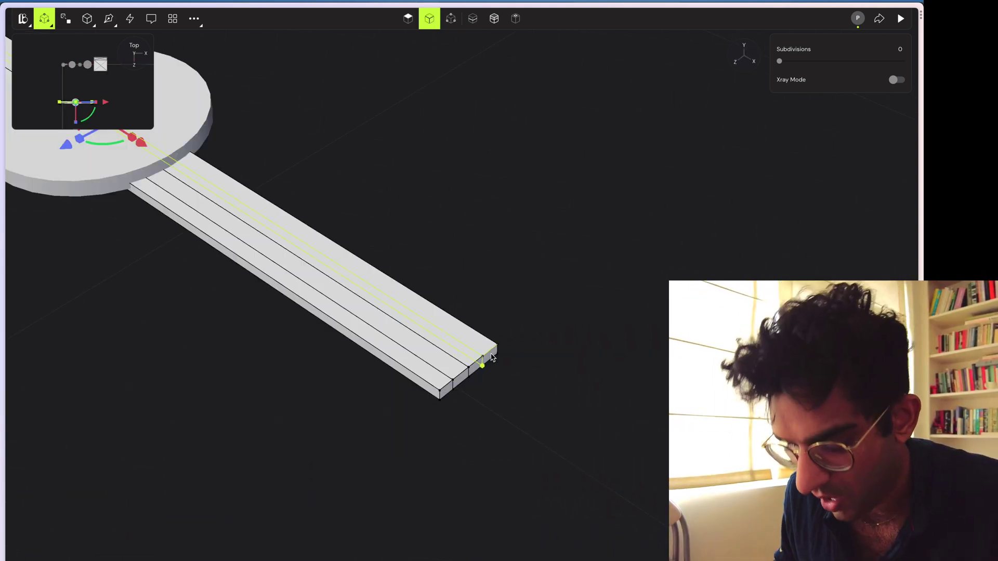
key("ctrl+r")
left_click(490, 354)
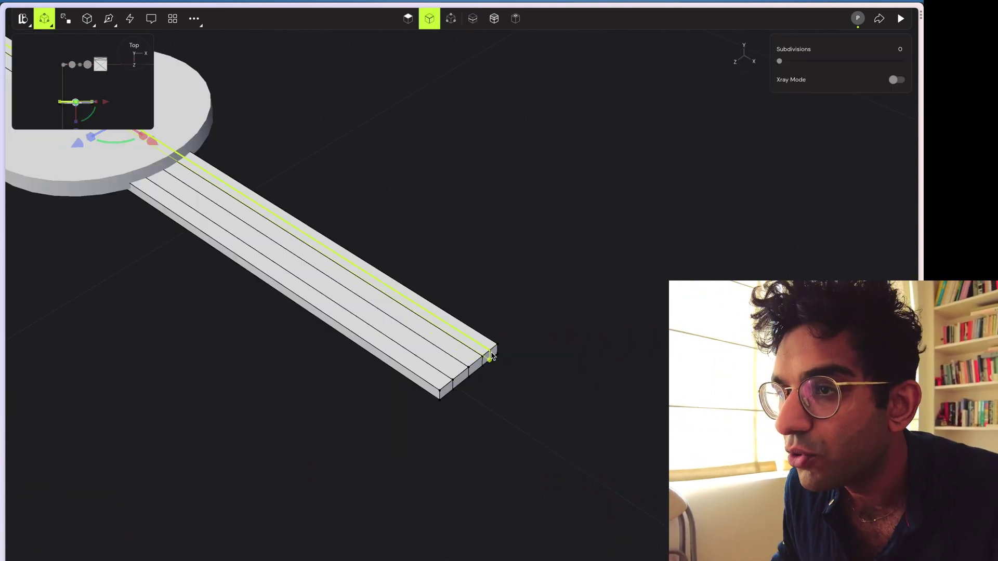
key("ctrl+r")
left_click(461, 375)
key("ctrl+r")
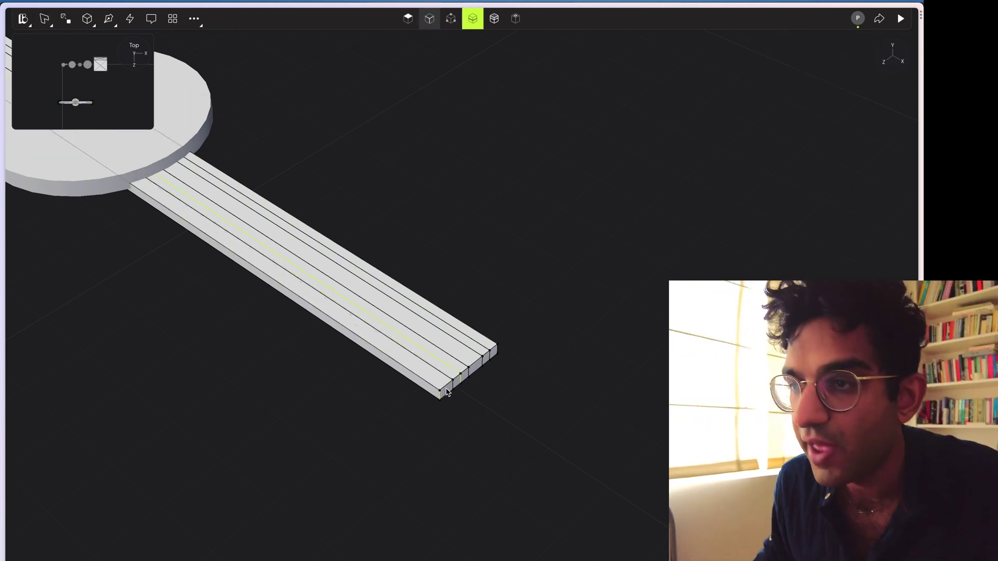
left_click(447, 387)
key("Escape")
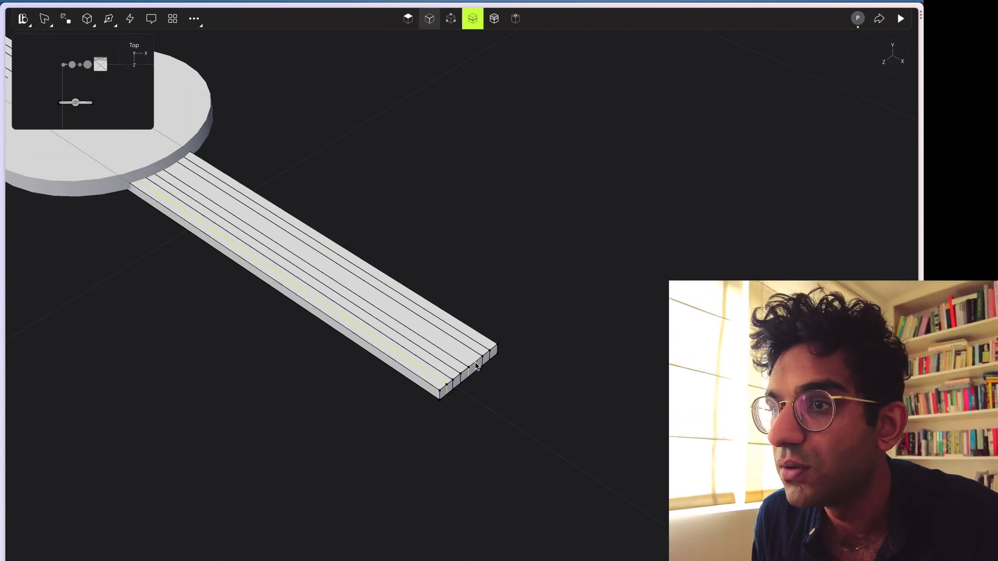
left_click(477, 369)
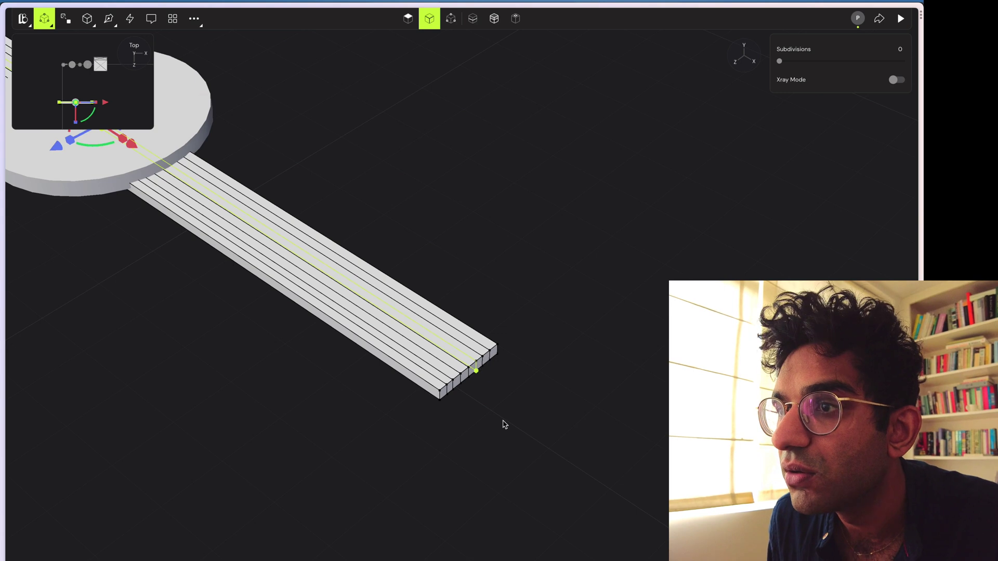
Try to pull the vertices at the strap's square far end back toward the watch body
left_click_drag(307, 340, 350, 388, "shift")
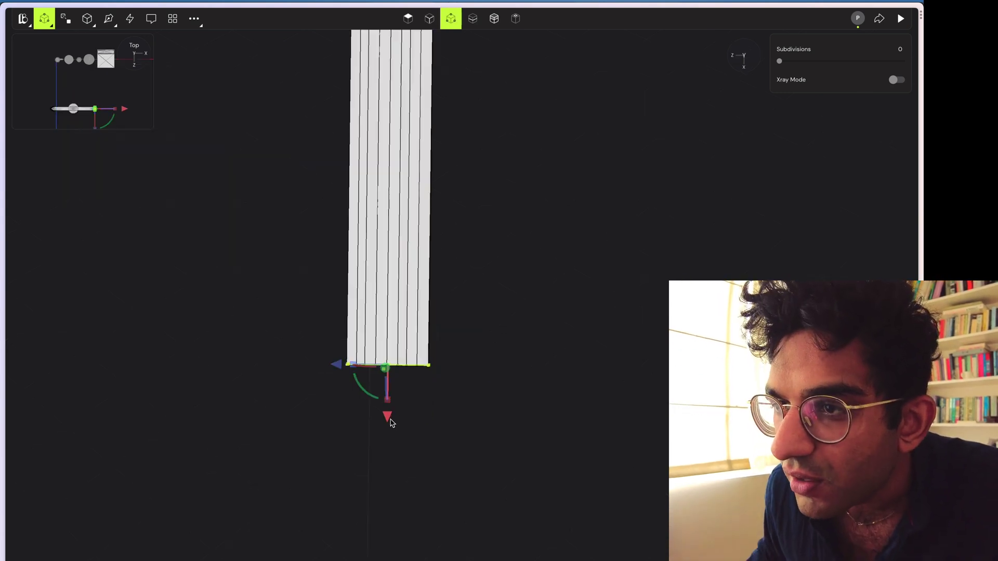
left_click_drag(391, 423, 390, 367)
middle_click_drag(417, 473, 444, 416)
left_click(444, 417)
middle_click_drag(373, 391, 333, 328)
Pull the far end's outer corner vertices back toward the watch body and the neighbouring vertices back by less, rounding the corners
left_click_drag(352, 383, 352, 382)
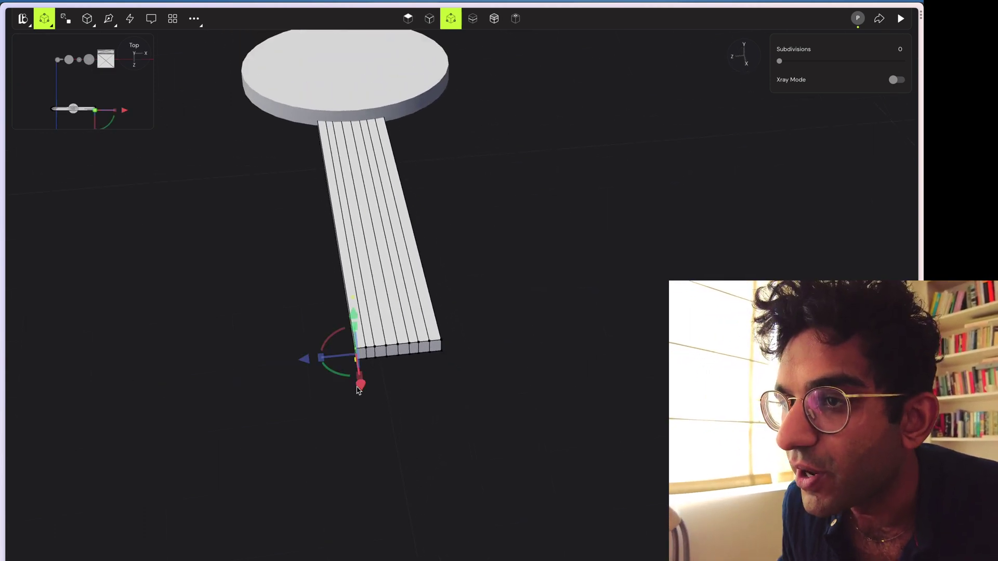
left_click_drag(437, 308, 438, 310, "shift")
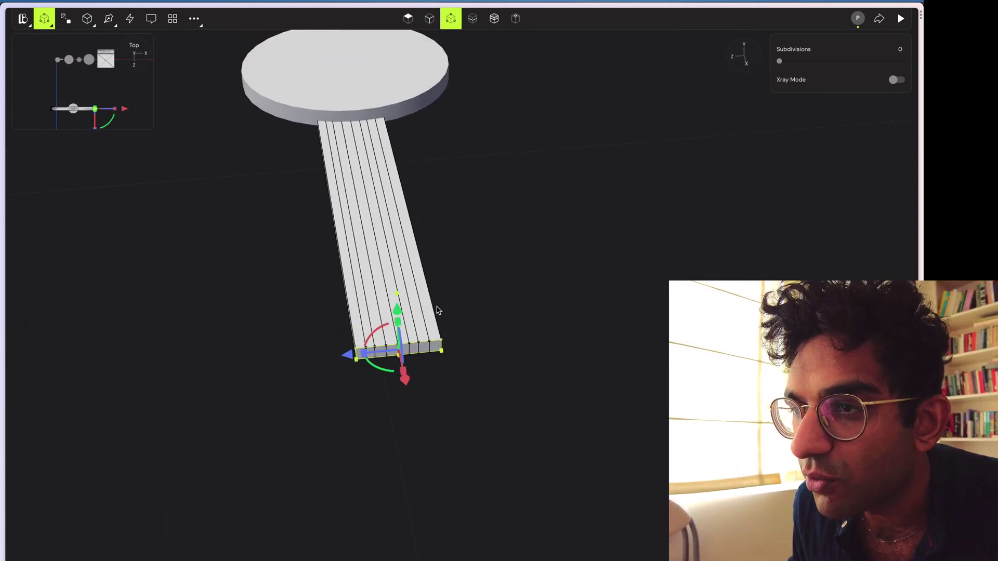
left_click_drag(405, 379, 401, 357)
middle_click_drag(403, 359, 414, 360)
left_click_drag(445, 364, 429, 338)
left_click_drag(360, 313, 360, 314)
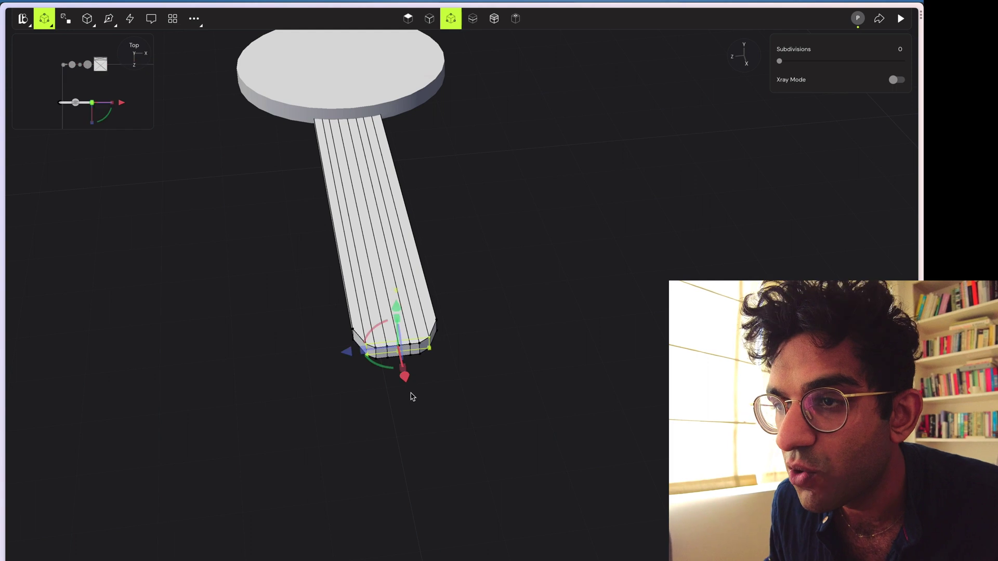
left_click(448, 374)
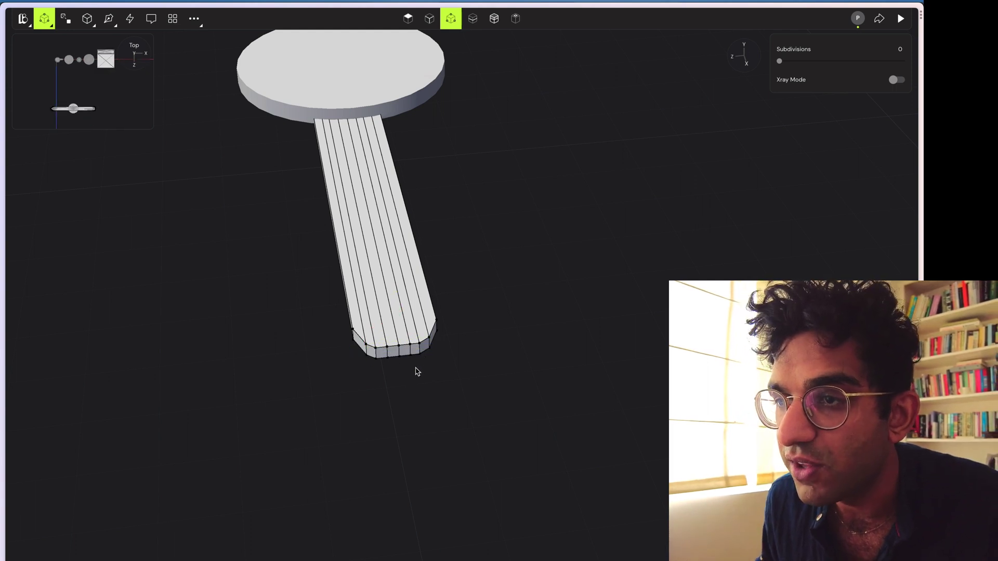
Select the middle vertices at the strap's far end and pull them outward by small amounts to complete the rounded end
left_click_drag(384, 345, 385, 346)
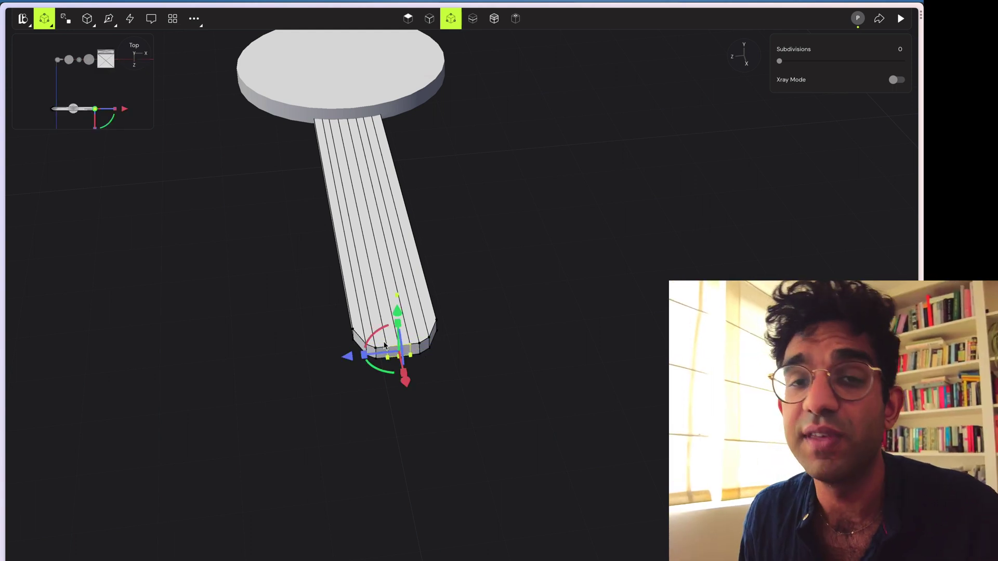
left_click_drag(404, 387, 403, 385)
left_click(416, 415)
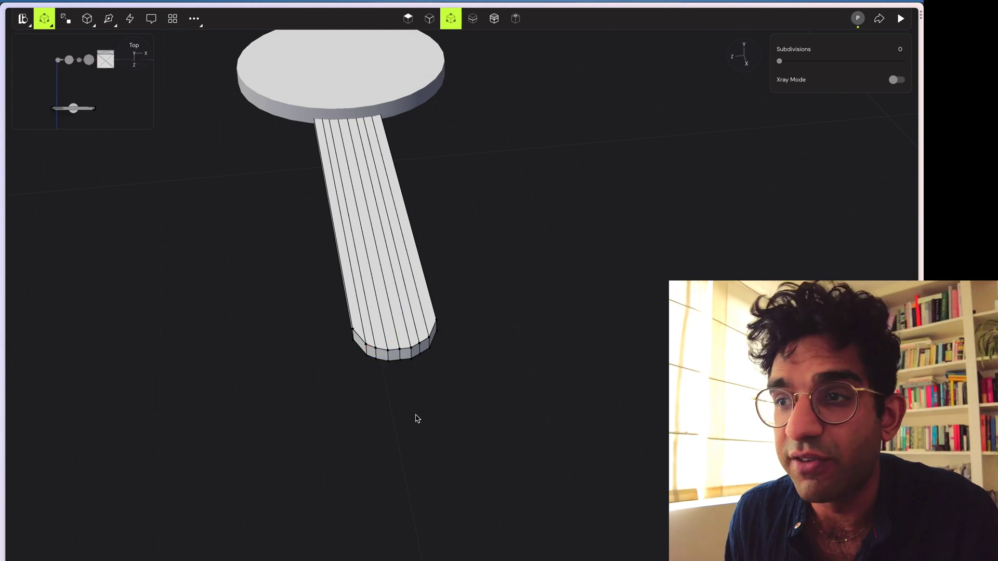
mouse_move(406, 376)
middle_mouse_down()
mouse_move(404, 355)
mouse_move(403, 371)
middle_mouse_up()
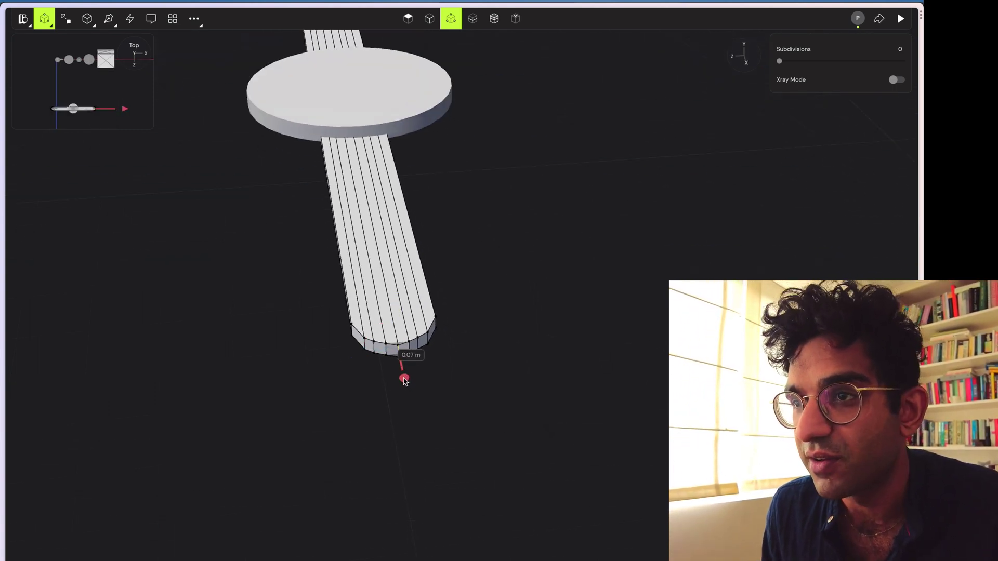
left_click(404, 381)
Scale the watch body cylinder down uniformly to about 2.87 m wide and deselect it
left_click(474, 383)
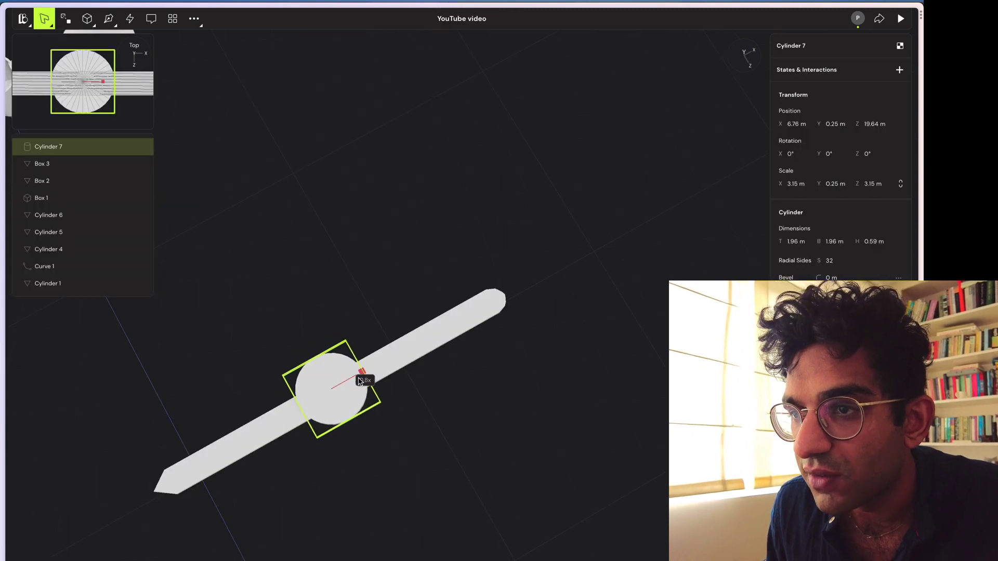
left_click(466, 396)
middle_click_drag(414, 416, 243, 365)
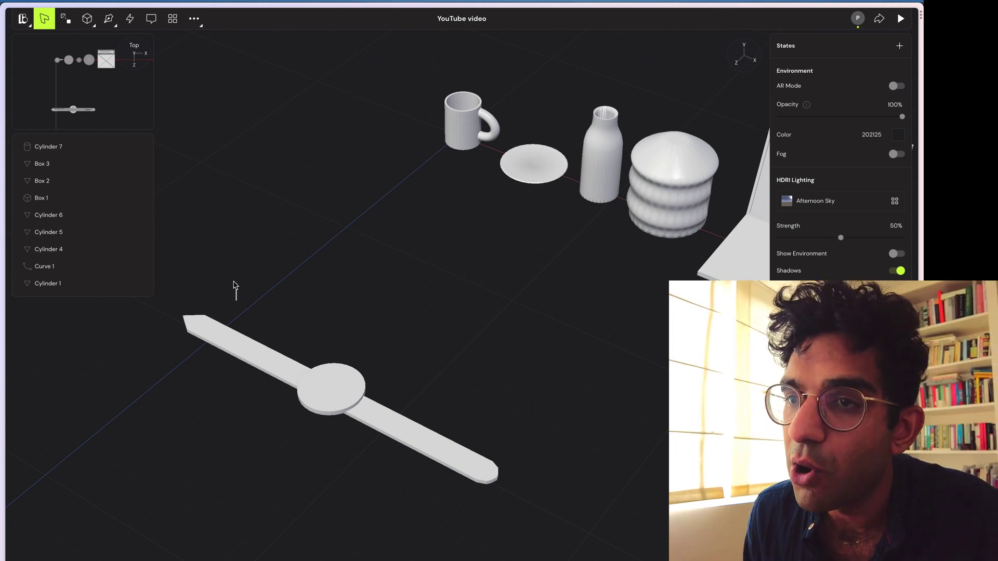
Place a thin upright cylinder about 0.37 m wide and 2.82 m tall near the strap's pointed end and duplicate it into a row of six
middle_click_drag(227, 300, 242, 319)
scroll(243, 319, "up", 3)
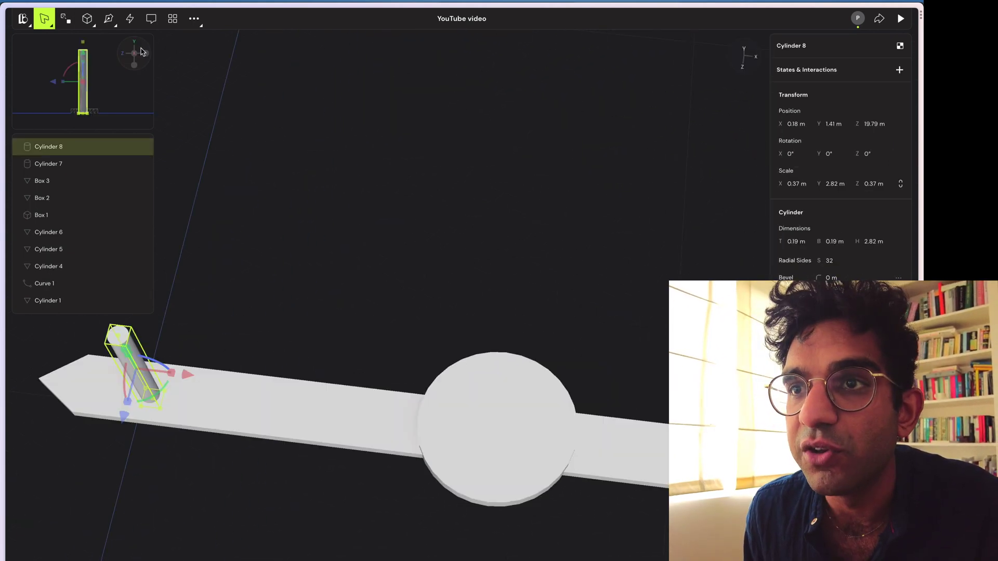
left_click(134, 42)
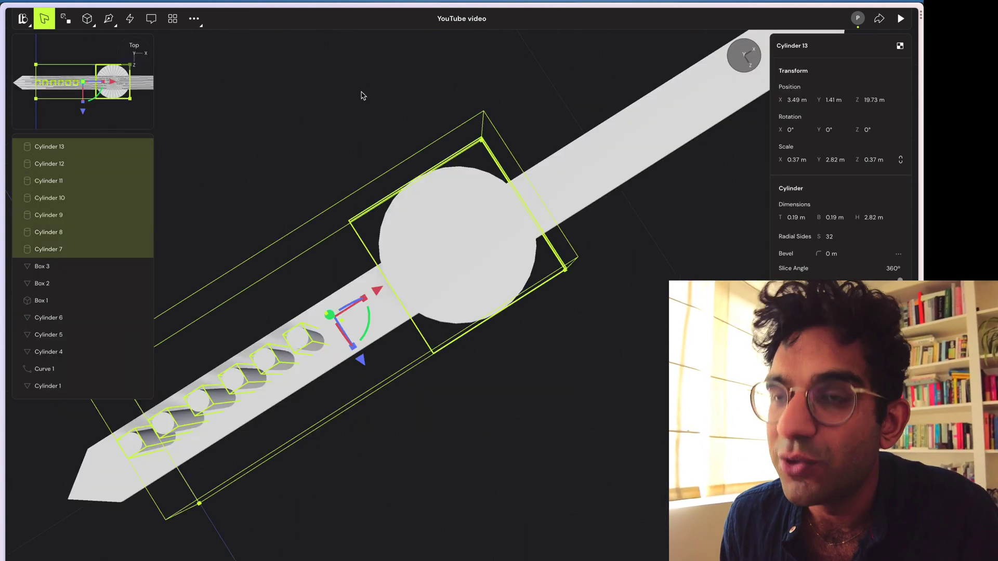
Combine the selected thin cylinders and watch body with Boolean Union and lower the result through the strap
key("super+k")
type("unio")
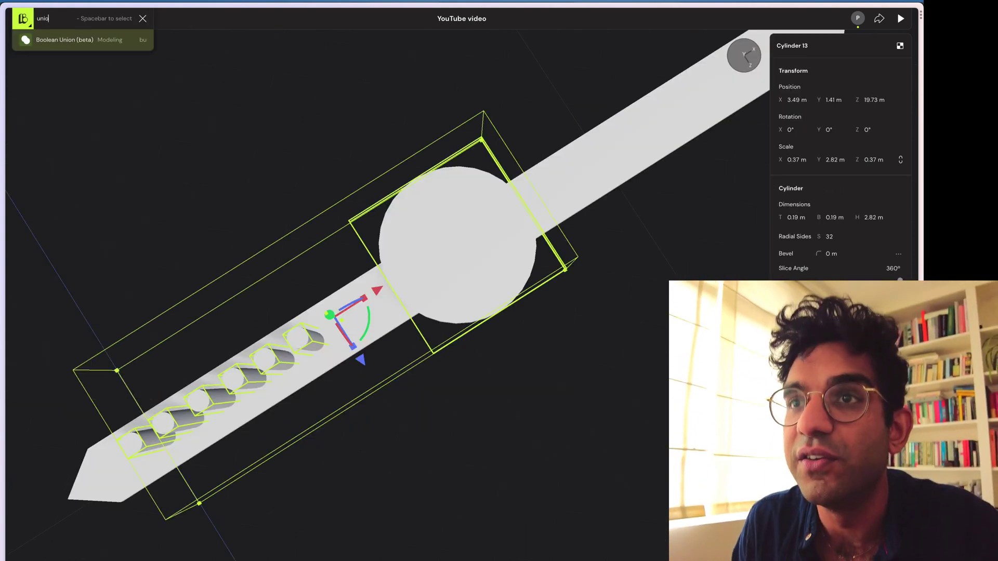
key("Return")
left_click_drag(494, 479, 428, 339, "alt")
left_click_drag(299, 263, 299, 284)
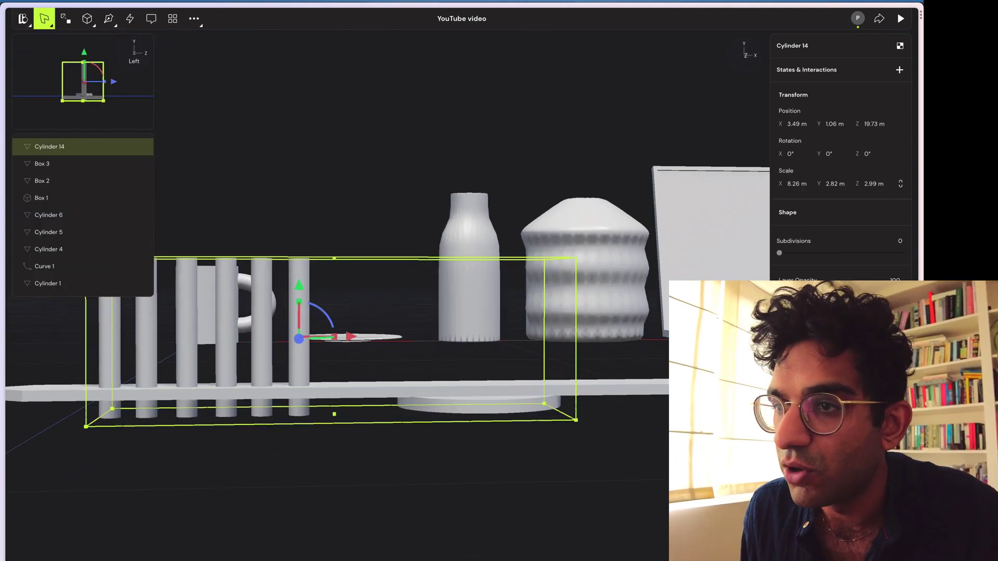
Add the strap to the selection and subtract the row of thin cylinders from it to cut six round holes
left_click(657, 384, "shift")
key("super+k")
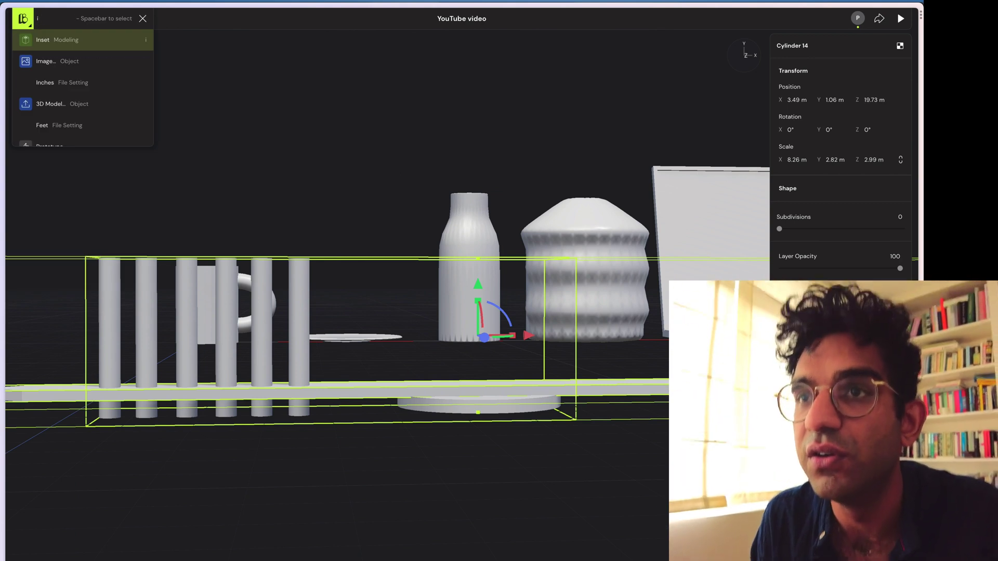
type("inter")
key("BackSpace")
key("BackSpace")
key("BackSpace")
key("BackSpace")
key("BackSpace")
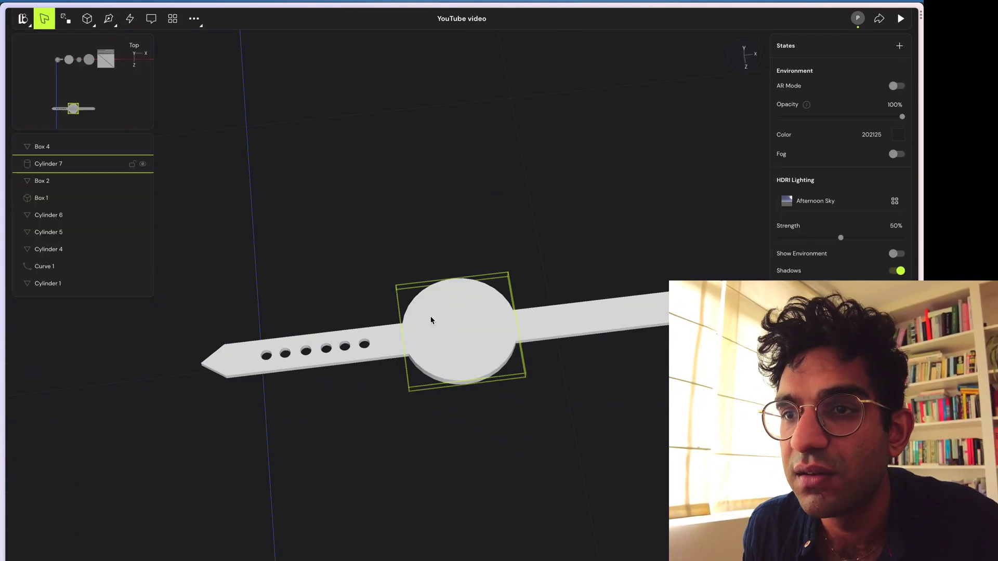
Adjust the watch body's vertical position on the strap by about 0.08 m and deselect it
left_click_drag(430, 319, 486, 330)
left_click(501, 400)
left_click_drag(502, 400, 461, 327, "alt")
left_click(453, 329)
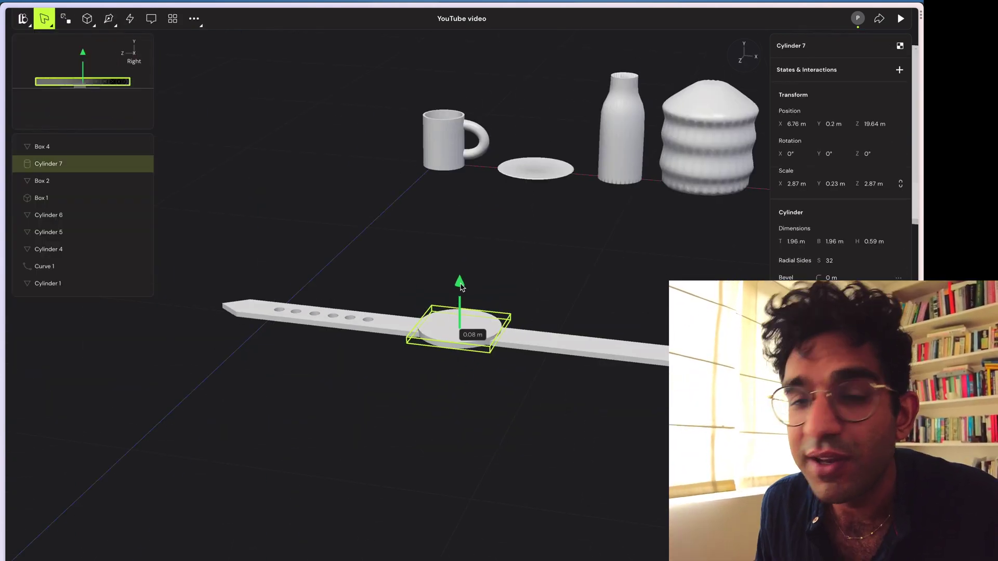
left_click(592, 249)
Place a ten-sided cylinder beyond the strap's rounded end and raise its top centre vertex to form a pointed top
left_click_drag(592, 250, 592, 278, "alt")
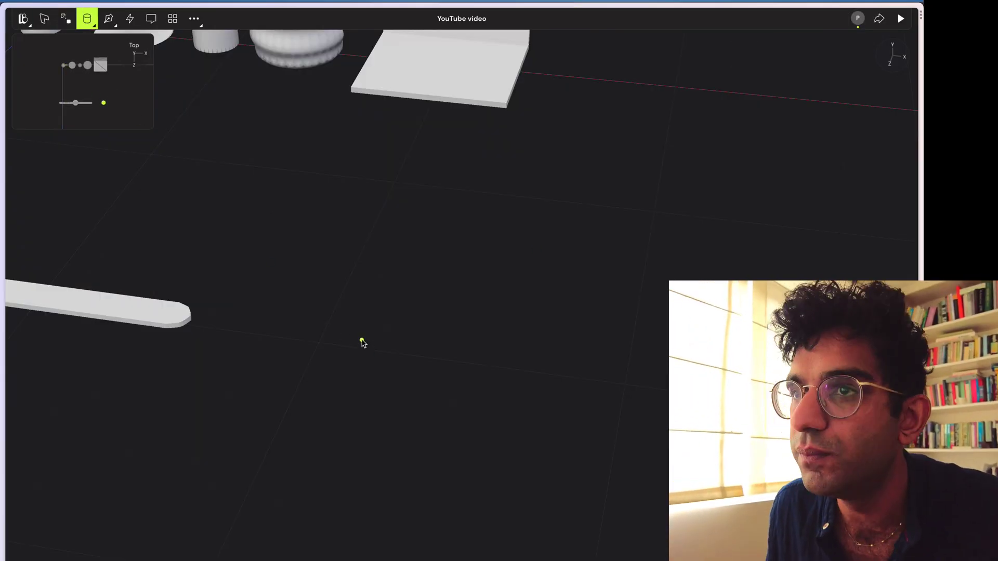
left_click_drag(362, 340, 385, 385)
left_click(385, 260)
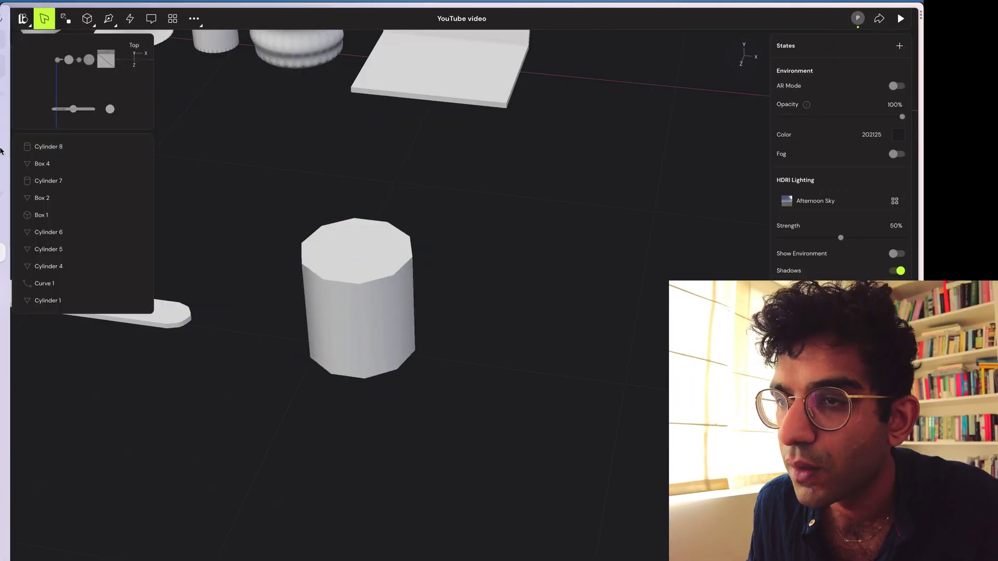
double_click(356, 307)
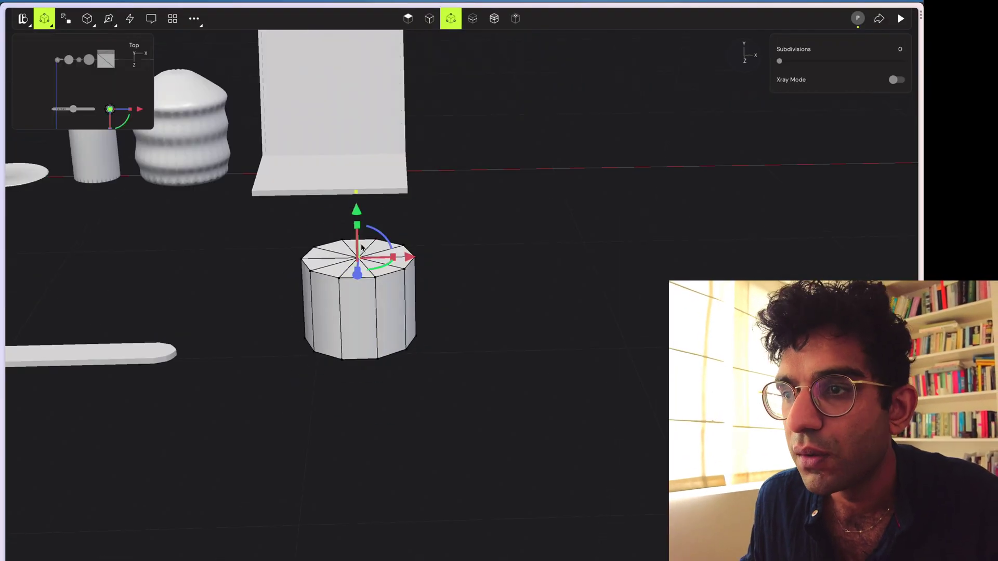
left_click_drag(357, 210, 356, 184)
Scale the ten-sided cylinder's upper rim outward so its sides taper toward the base like a cupcake, and finish editing it
left_click(408, 18)
left_click(430, 18)
left_click_drag(419, 54, 268, 277)
scroll(267, 276, "up", 10)
left_click_drag(630, 225, 758, 212, "alt")
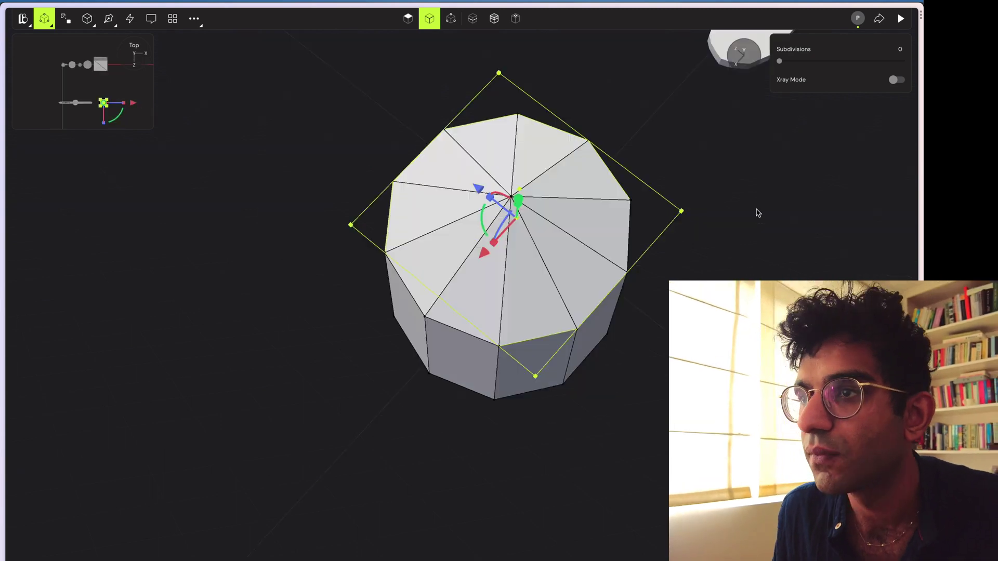
left_click_drag(492, 243, 472, 260, "shift")
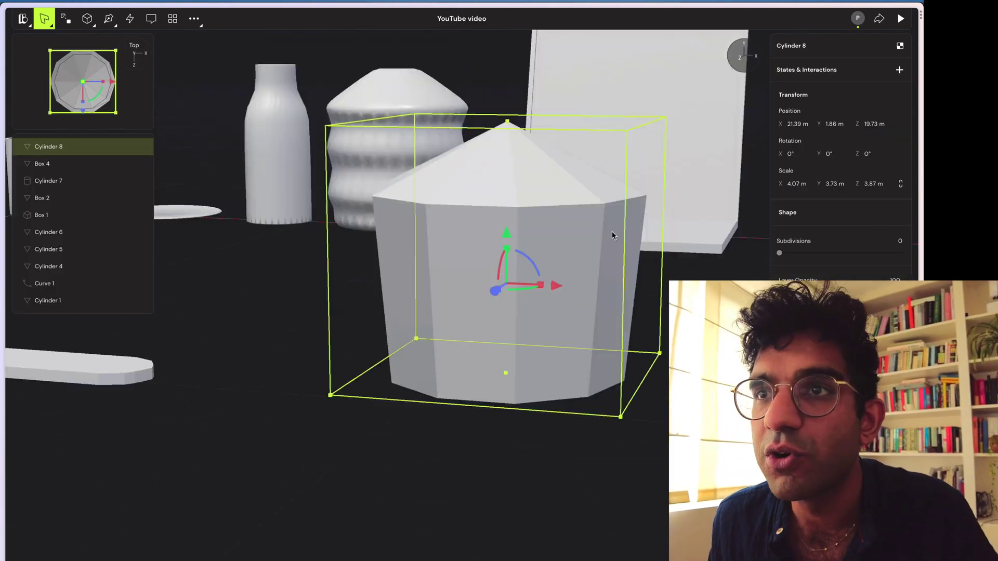
left_click_drag(612, 236, 646, 233, "alt")
scroll(646, 232, "down", 5)
left_click(648, 237)
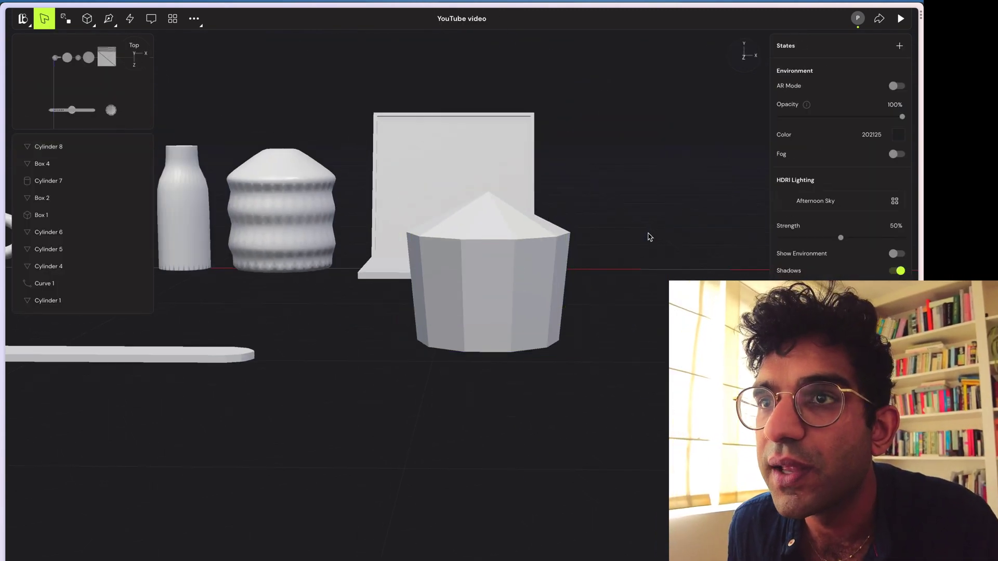
Add a six-sided cylinder about 2.33 m tall in front of the cupcake shape
left_click(86, 19)
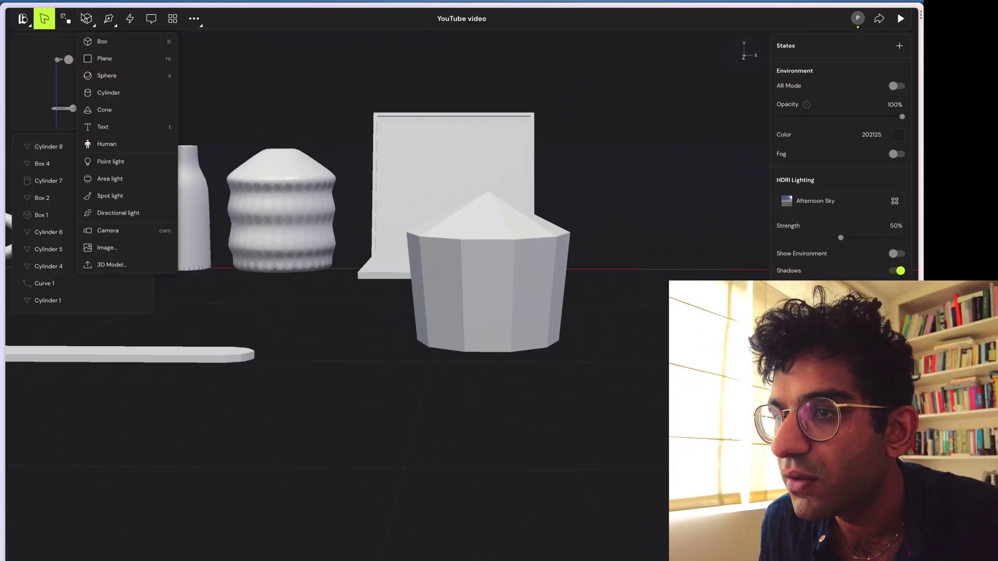
left_click(102, 93)
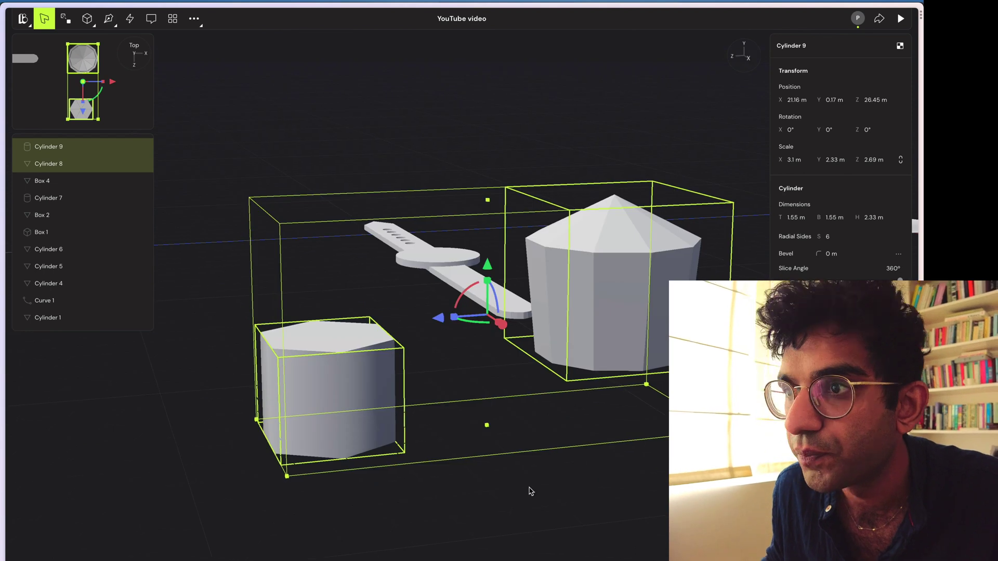
key("super+k")
key("Escape")
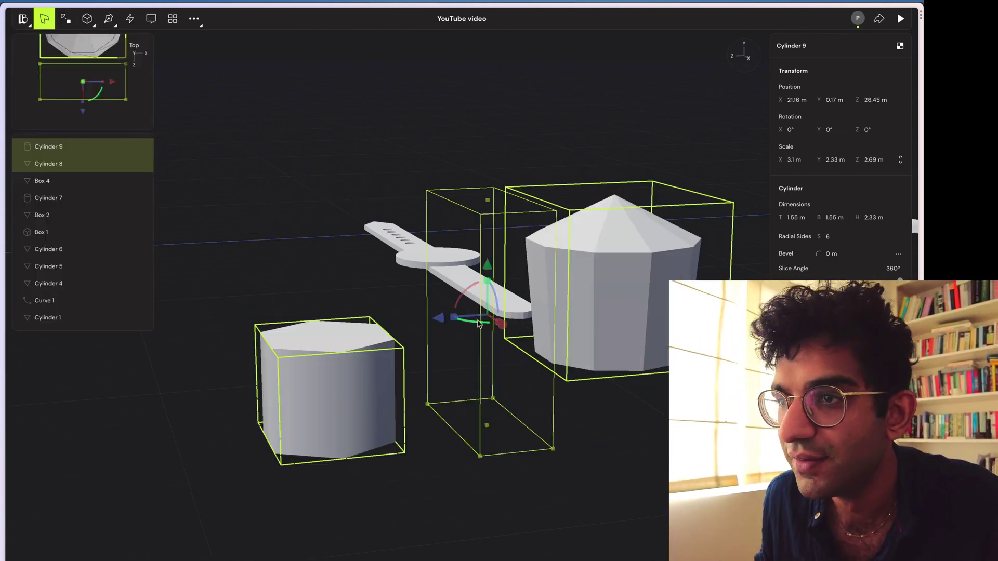
left_click(603, 312)
Select the back row from the mug to the laptop and move it about 33 m in the negative X direction
scroll(606, 454, "down", 5)
left_click_drag(530, 454, 606, 454, "alt")
left_click(607, 454)
left_click_drag(366, 122, 745, 228)
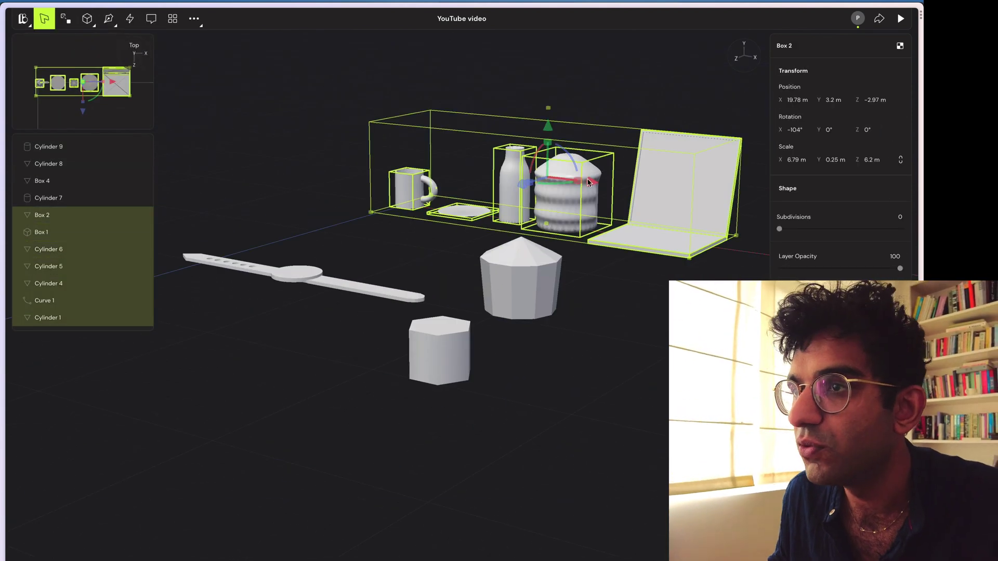
left_click_drag(594, 186, 358, 156)
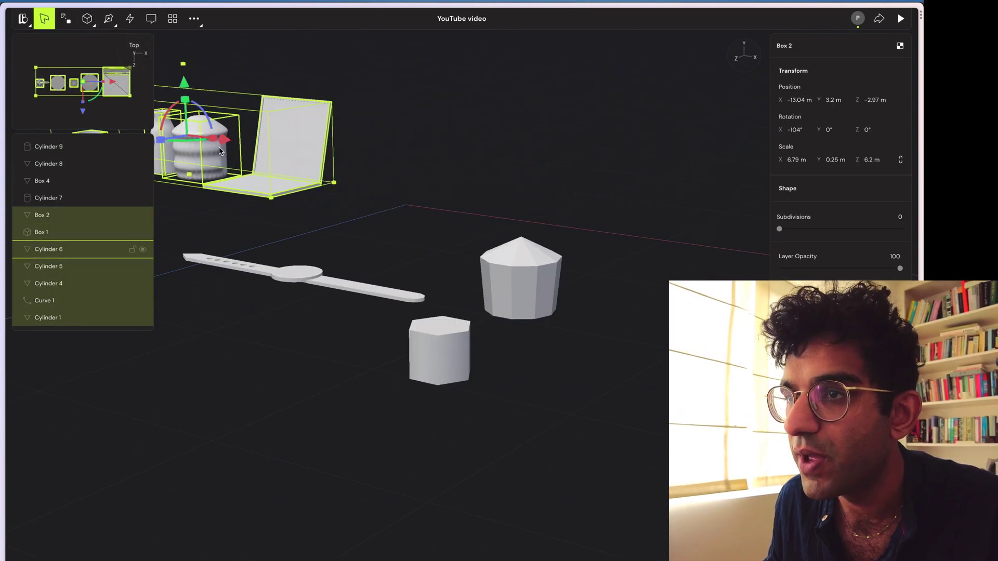
Centre the cupcake shape and the six-sided cylinder on the origin by setting their X and Z positions to 0
left_click(525, 326)
left_click(522, 302)
left_click(442, 358, "shift")
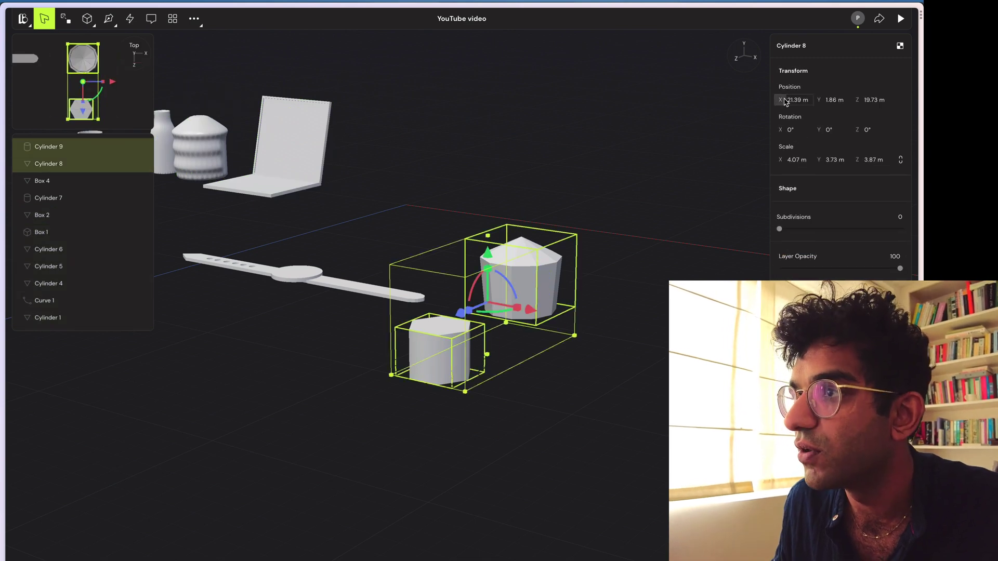
type("0")
key("Tab")
key("Tab")
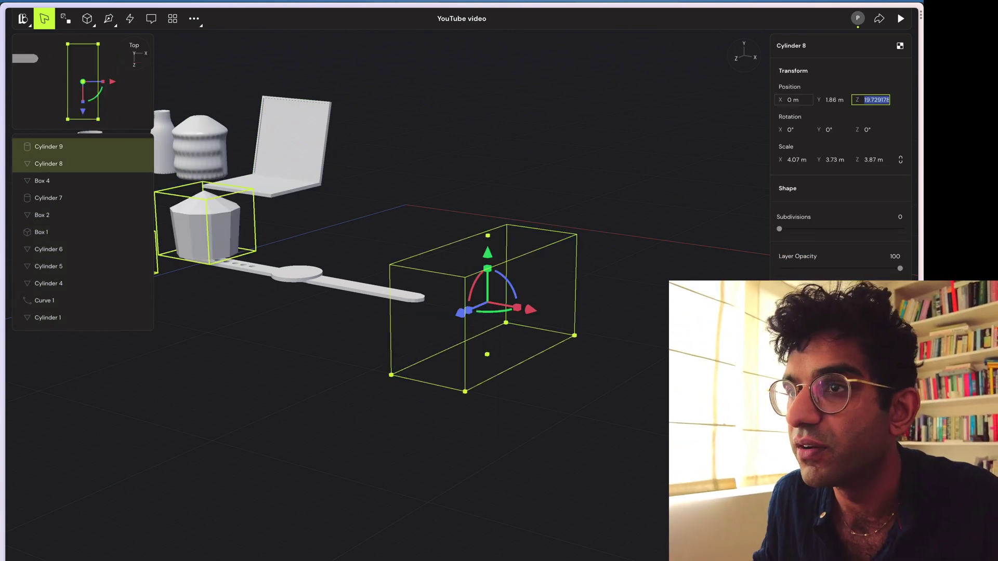
type("0")
key("Tab")
left_click(628, 294)
Raise the cupcake shape to about 4.5 m in Y above the six-sided cylinder and focus the view on it
left_click(405, 171)
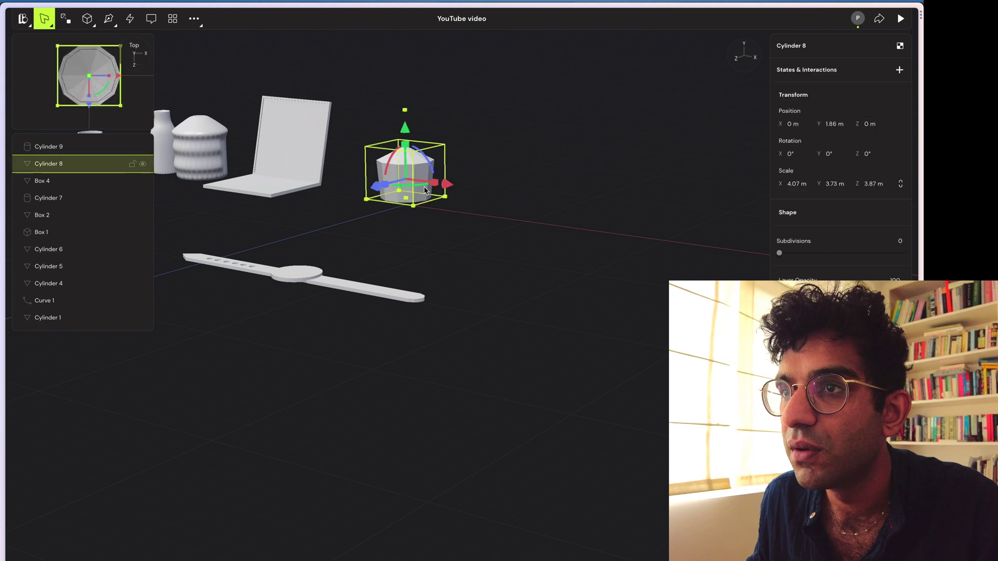
left_click_drag(405, 117, 404, 96)
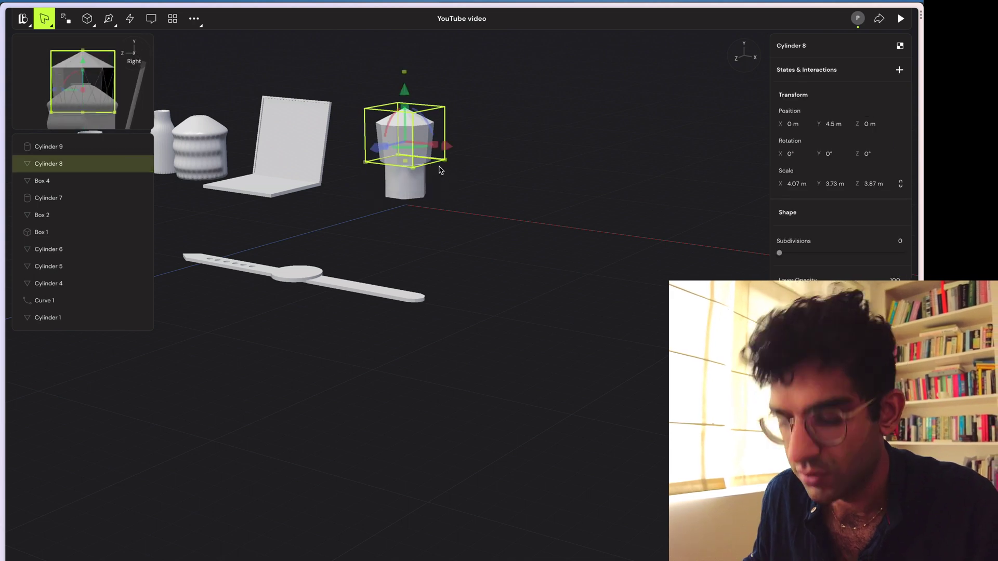
key("super+k")
type("foc")
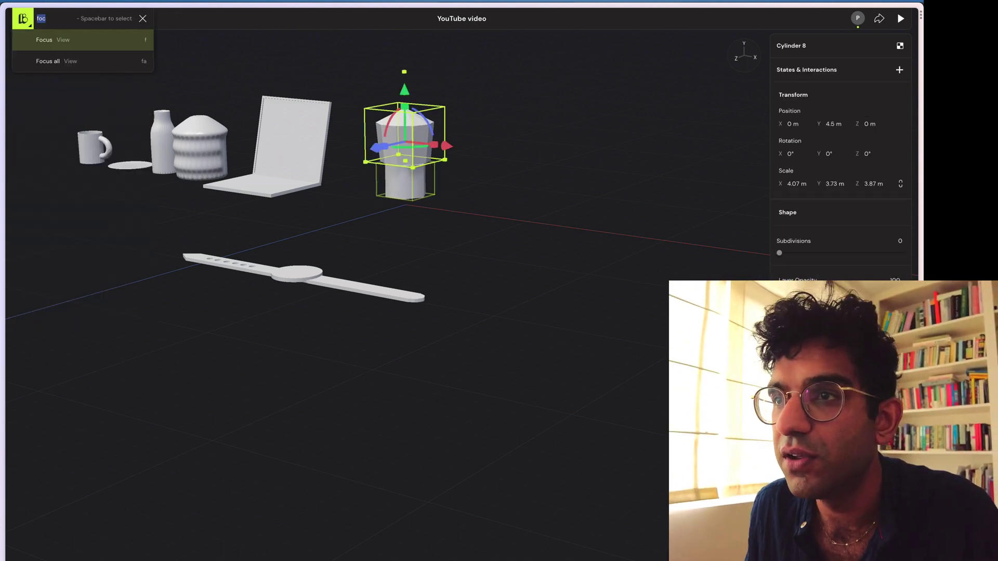
key("space")
left_click(514, 99)
scroll(515, 98, "down", 4)
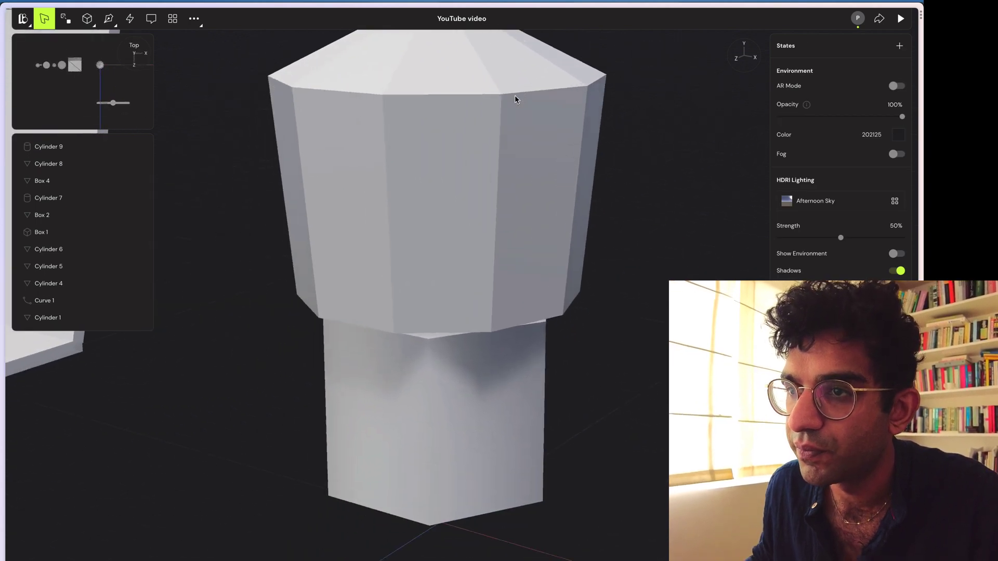
Try to scale the six-sided cylinder up uniformly to about 4.53 m wide beneath the cupcake shape
scroll(482, 223, "left", 4)
scroll(481, 223, "right", 3)
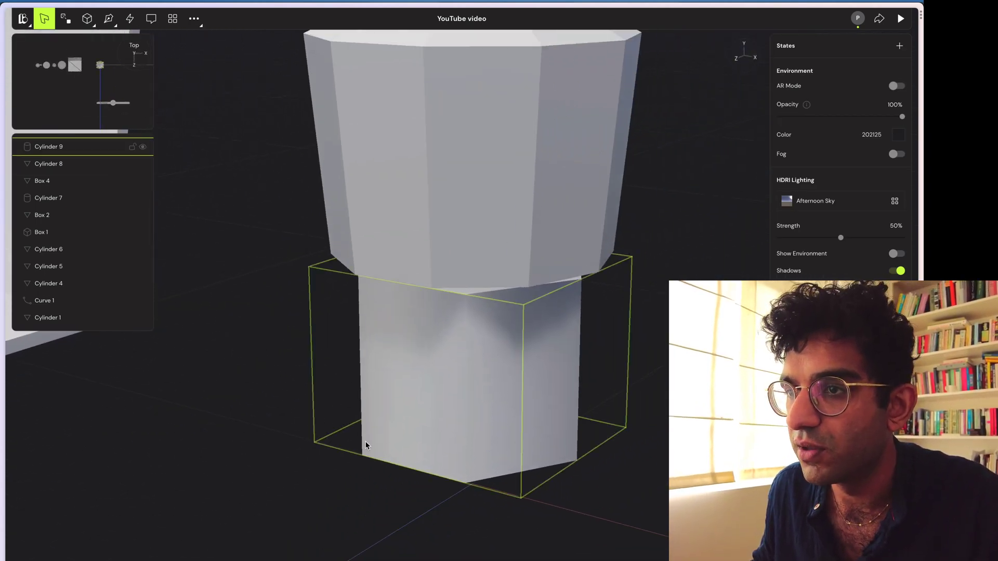
left_click_drag(366, 445, 476, 439)
left_click(500, 45)
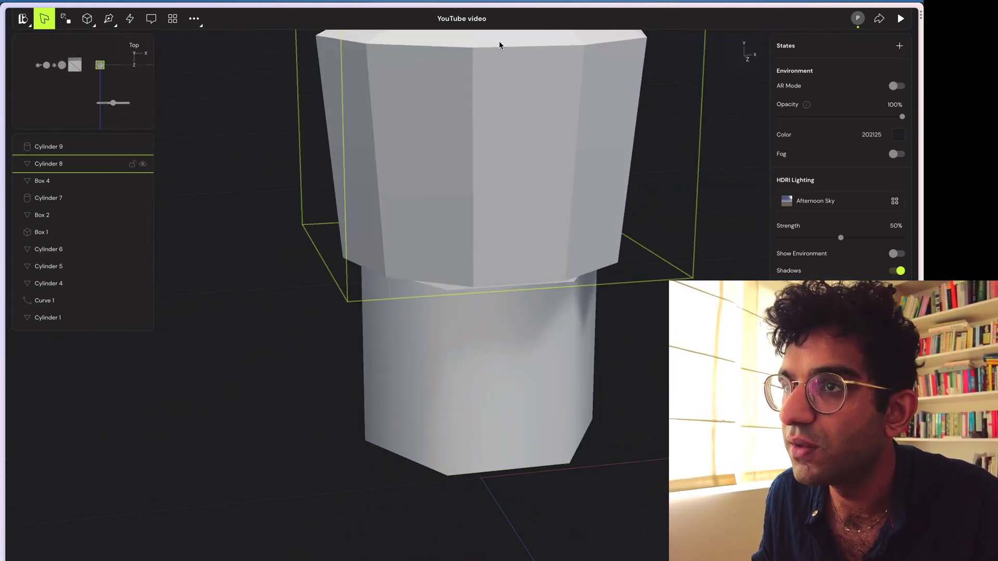
left_click(500, 45)
left_click_drag(508, 344, 521, 344)
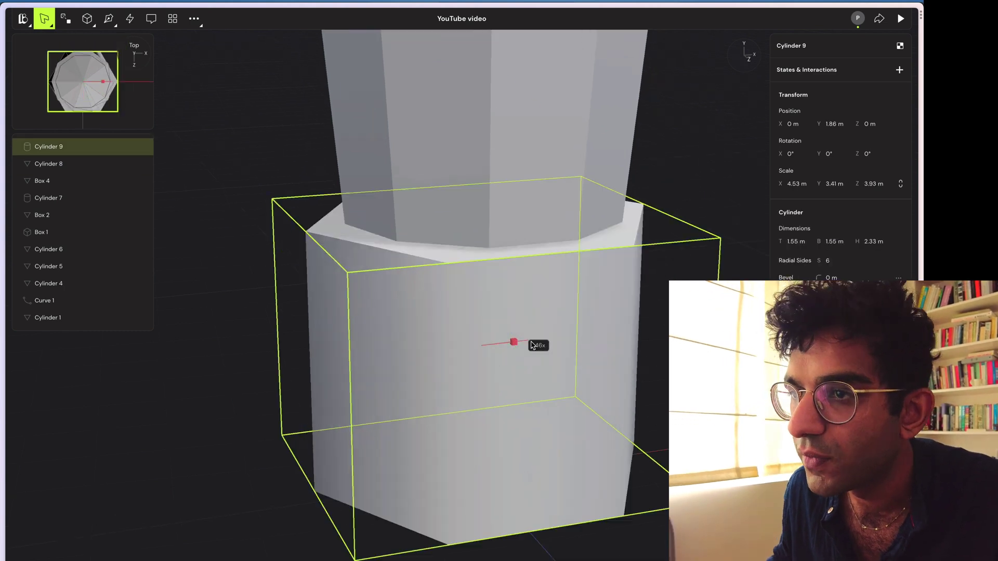
key("super+z")
Raise the upper body to about 4.98 m in Y and edit the six-sided cylinder so it tapers from a wide base to a narrower top
left_click_drag(133, 409, 190, 407, "alt")
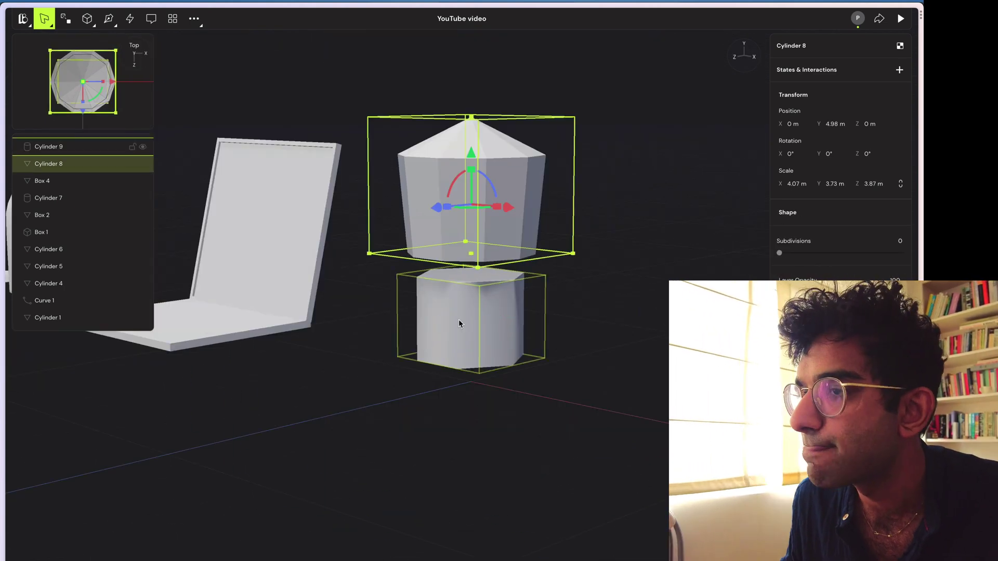
double_click(460, 322)
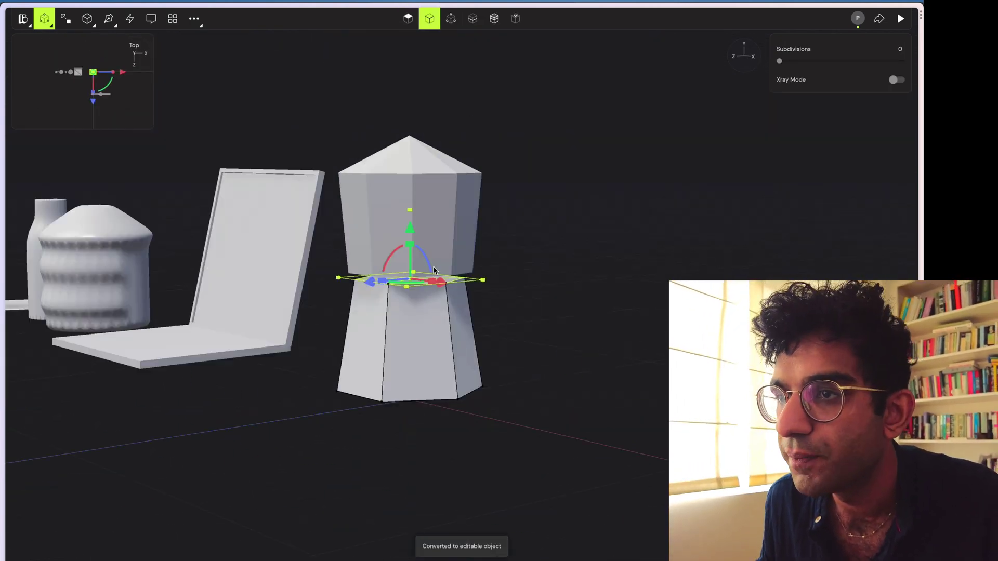
left_click_drag(436, 270, 439, 332, "alt")
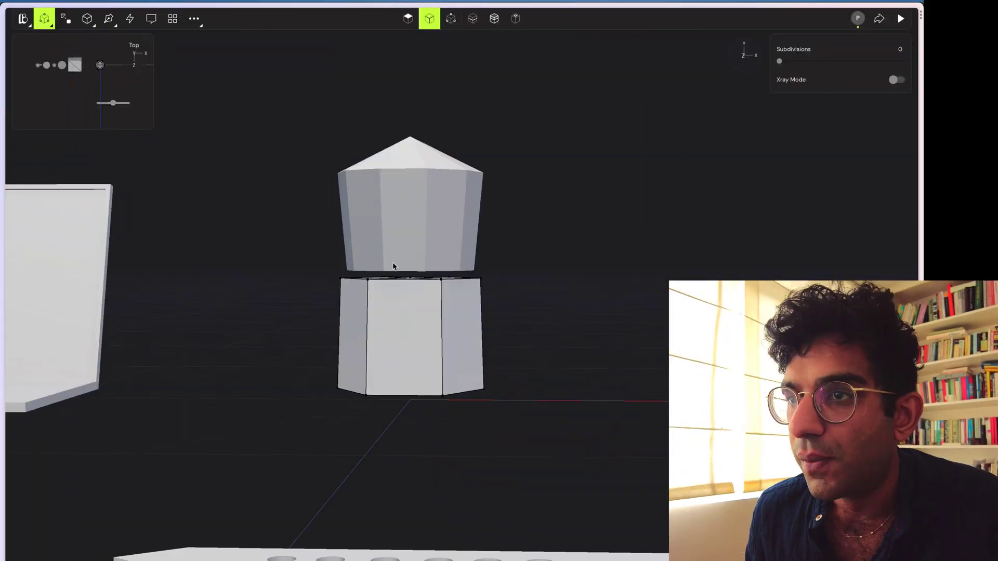
Add a thin round cylinder as a ring between the two bodies, with Y scale 0.3 m and X scale 3.8 m
left_click(392, 268)
scroll(393, 268, "up", 3)
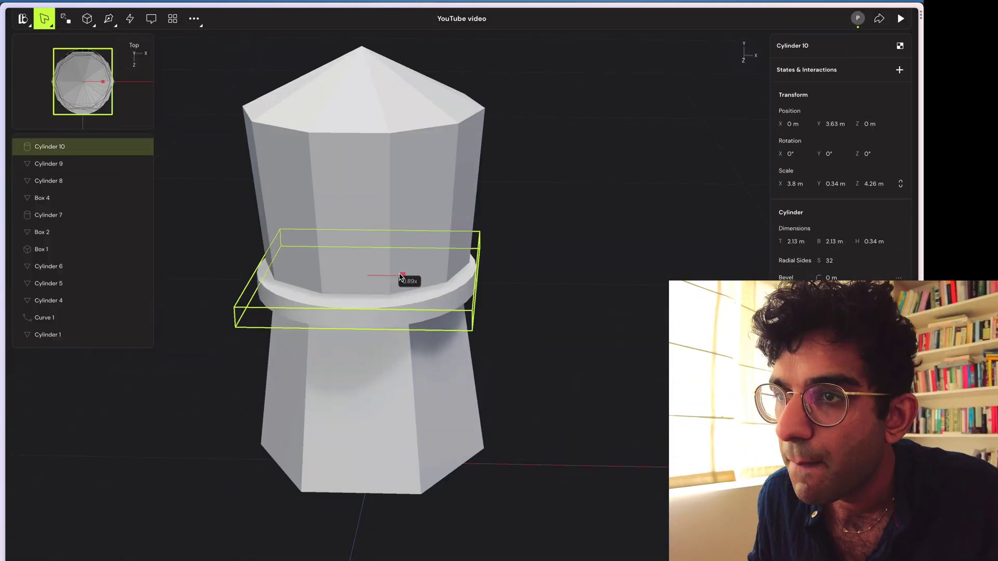
left_click(848, 186)
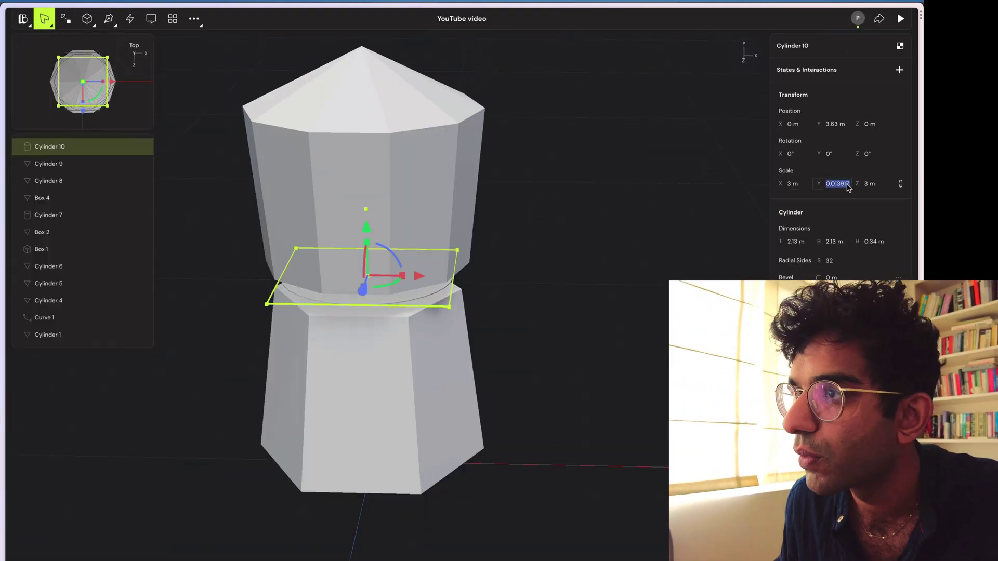
type("0.3")
key("Return")
left_click(793, 184)
type("3.8")
left_click(587, 220)
Switch to the browser and examine the moka pot reference photo for the shapes of its spout, handle and knob
left_click(406, 275)
left_click(416, 208)
left_click(507, 204)
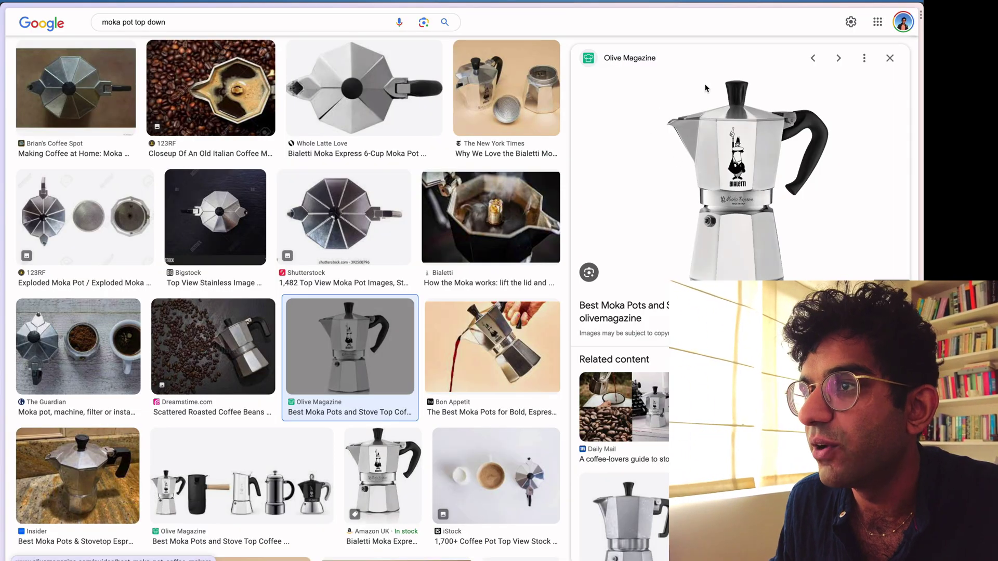
left_click(114, 66)
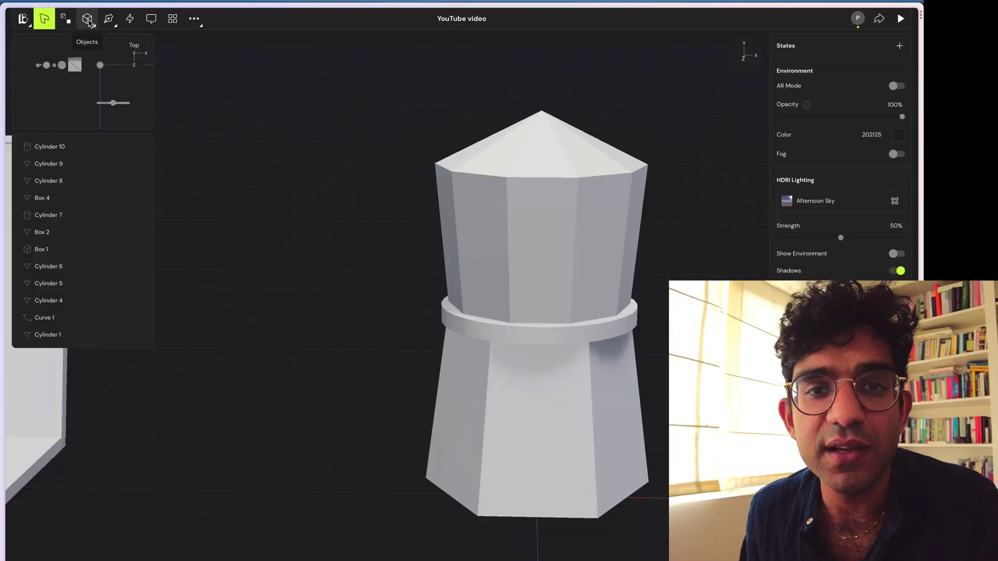
Add a box about 1.8 m tall on the ground between the laptop and the moka pot
left_click(87, 20)
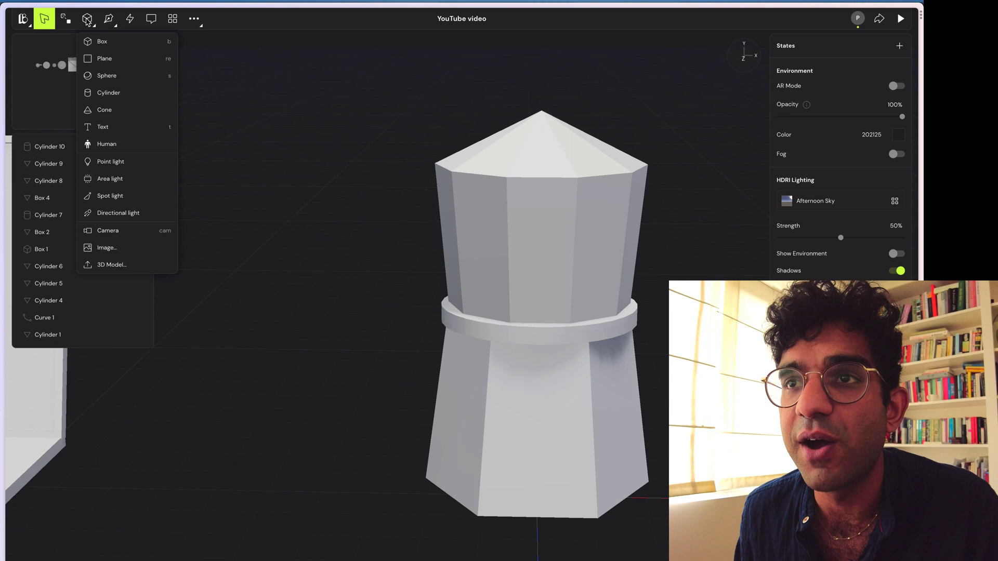
left_click(102, 42)
left_click_drag(259, 392, 332, 424)
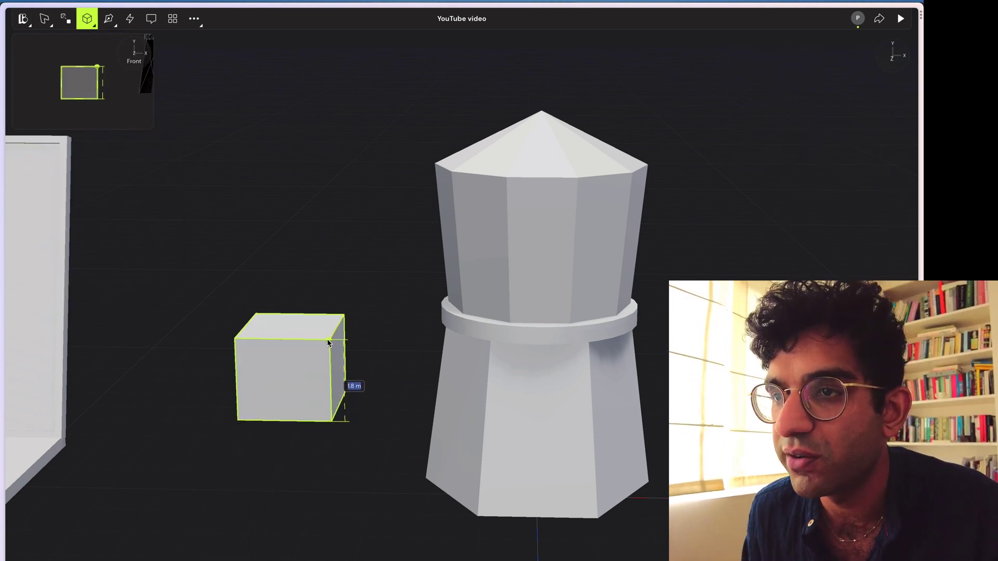
left_click(327, 339)
left_click(335, 458)
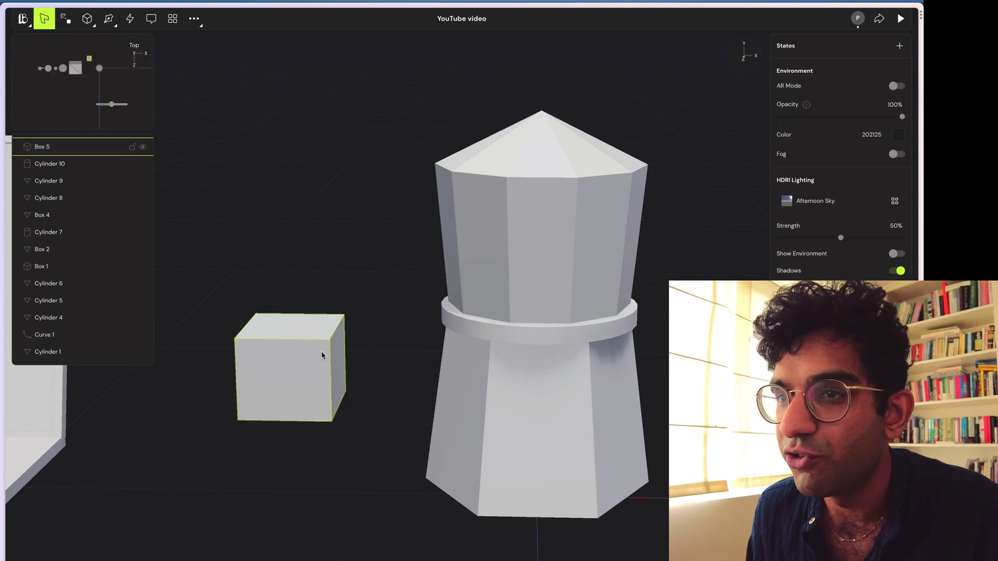
Reshape the box into a spout form by subdividing its faces, widening the top into a pointed hexagon and narrowing the base
right_click_drag(321, 352, 352, 450)
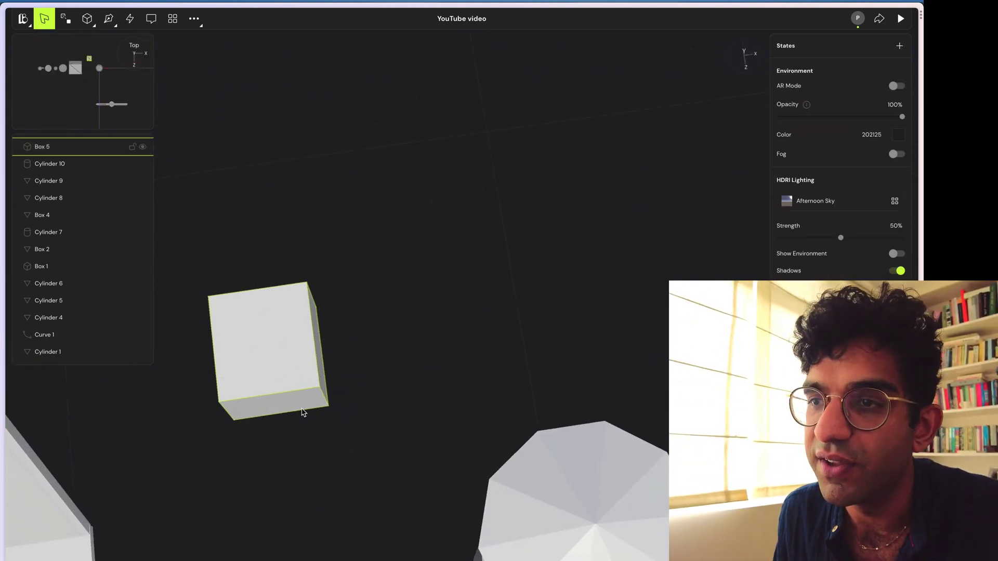
double_click(313, 336)
key("Escape")
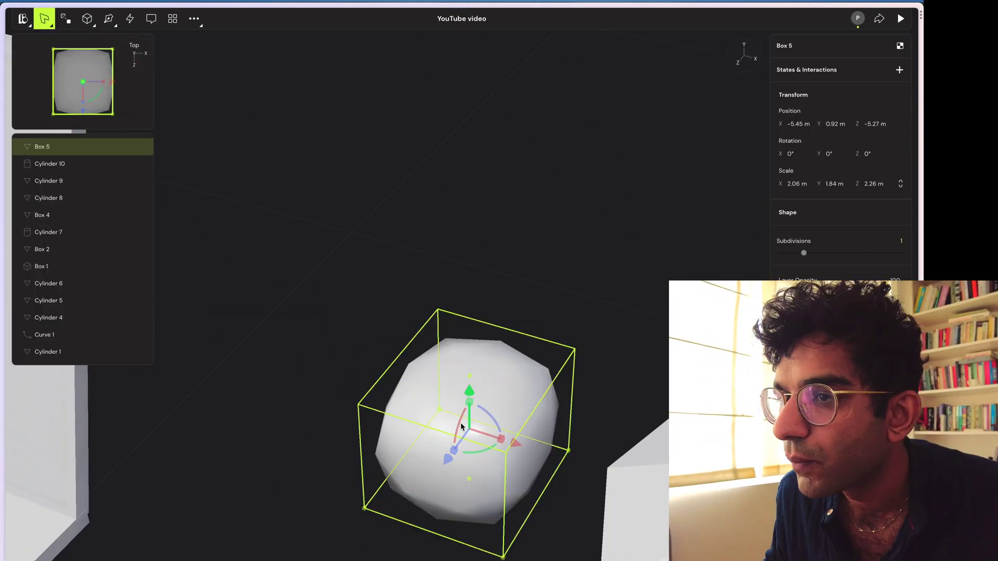
left_click_drag(607, 358, 627, 356)
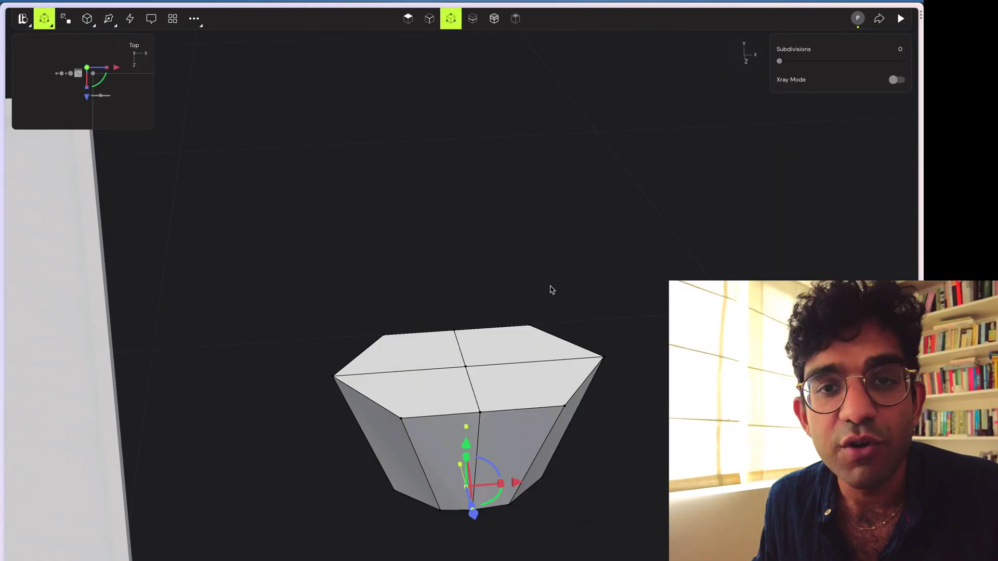
left_click(552, 290)
scroll(551, 290, "down", 3)
middle_click_drag(407, 455, 413, 416)
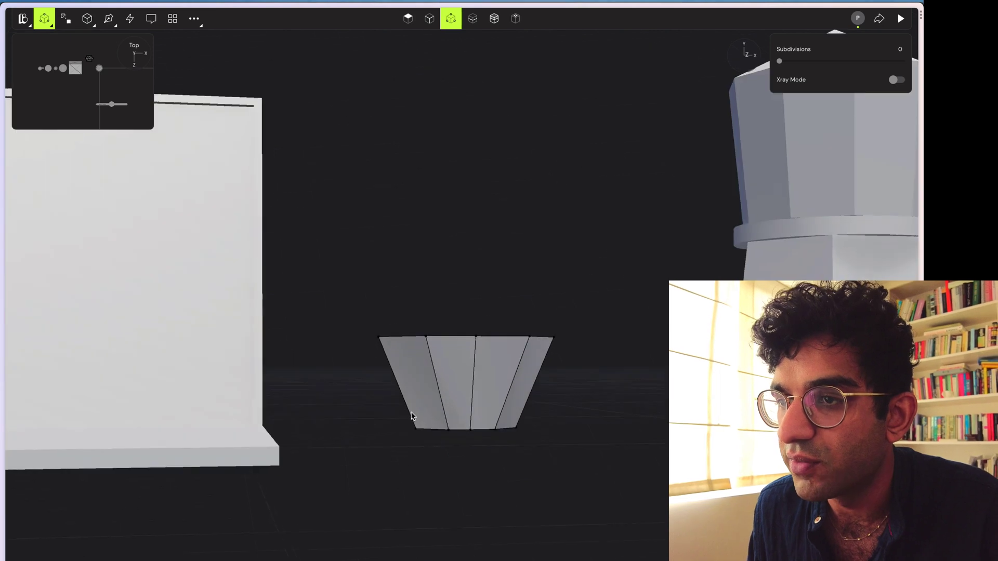
left_click(518, 432)
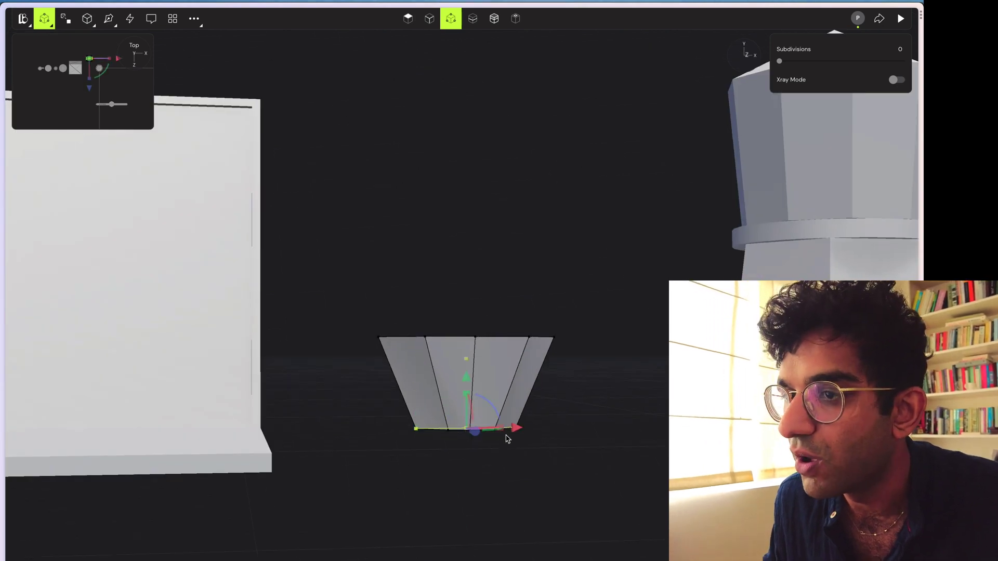
middle_click_drag(506, 435, 507, 372)
left_click_drag(501, 360, 500, 361)
Set the spout's Z position to 0, shrink it to about 1.82 m long and place it at the pot's upper rim at about X -1.82 m, Y 6.29 m
right_click_drag(571, 372, 639, 420)
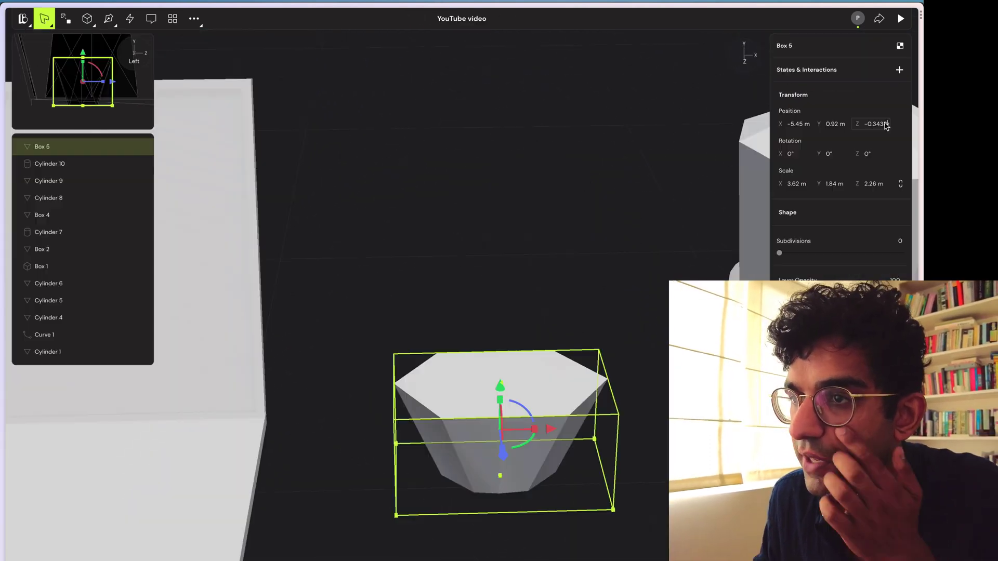
key("Return")
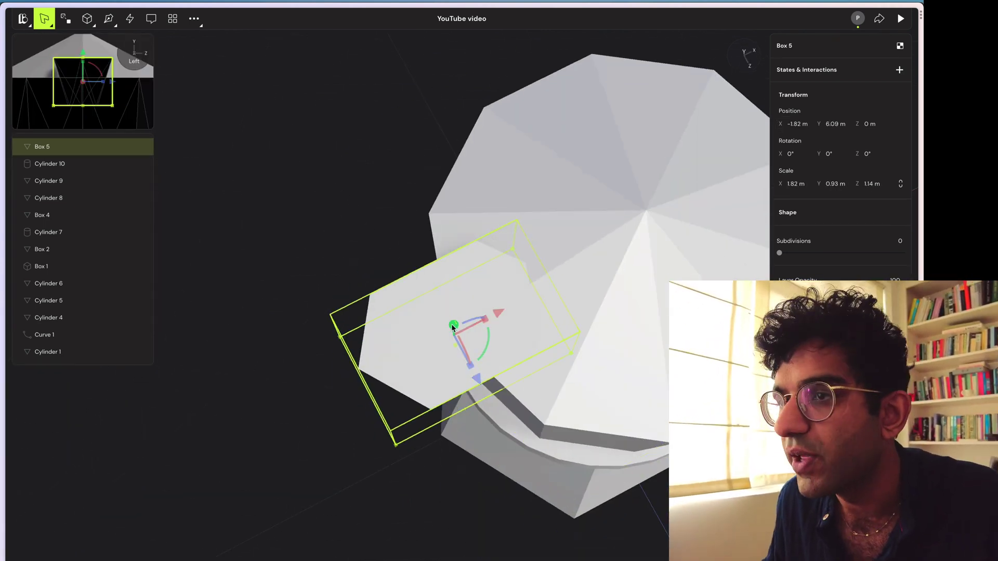
mouse_move(453, 326)
left_mouse_down()
mouse_move(452, 306)
mouse_move(451, 319)
left_mouse_up()
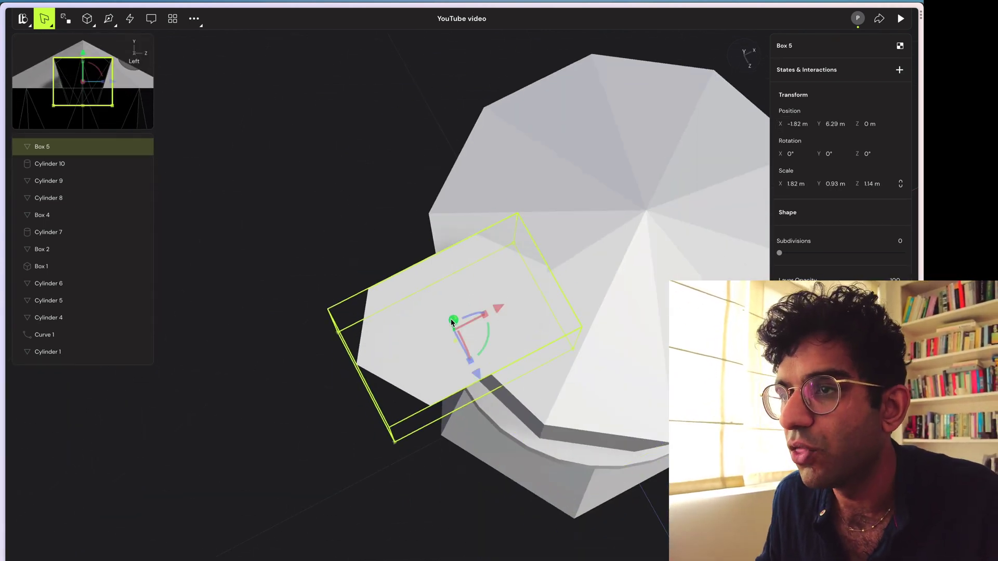
right_click_drag(522, 283, 469, 283)
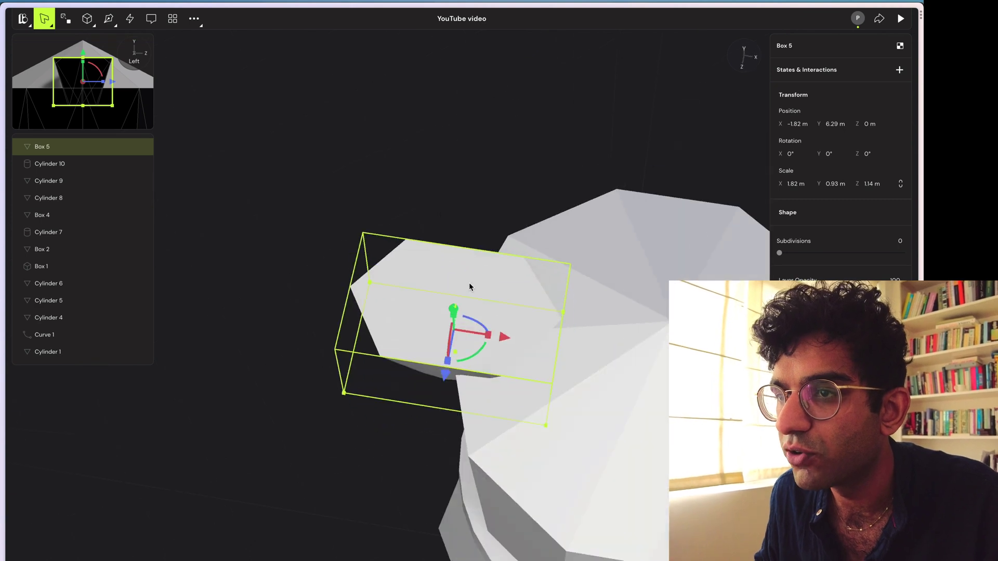
Edit the spout's lower vertices so its base narrows almost to a point against the pot's side, and finish editing
double_click(497, 261)
right_click_drag(519, 411, 367, 334)
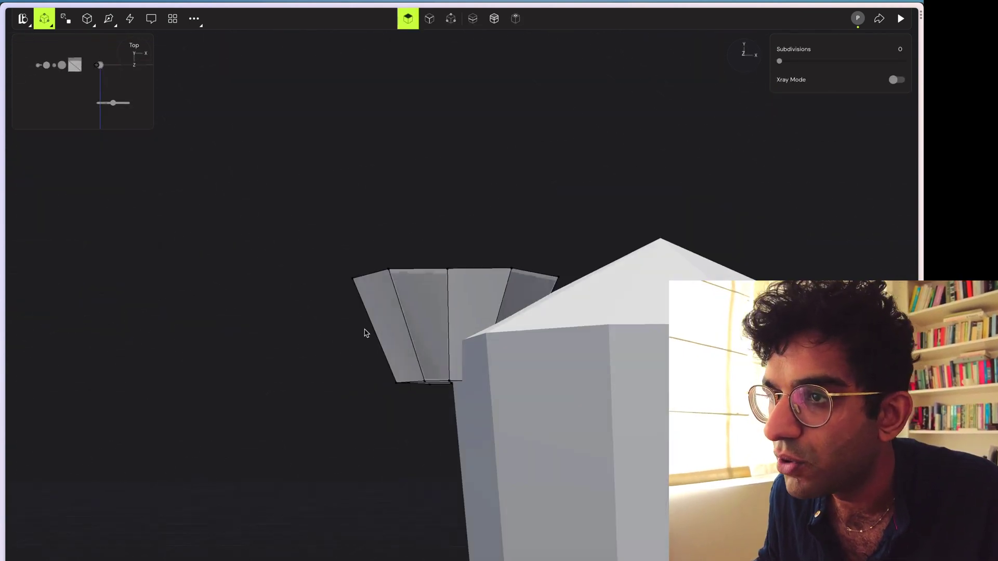
right_click_drag(388, 399, 359, 315)
left_click_drag(357, 317, 434, 437)
key("Escape")
right_click_drag(396, 440, 426, 333)
double_click(427, 330)
left_click_drag(426, 329, 454, 257, "alt")
key("3")
key("Escape")
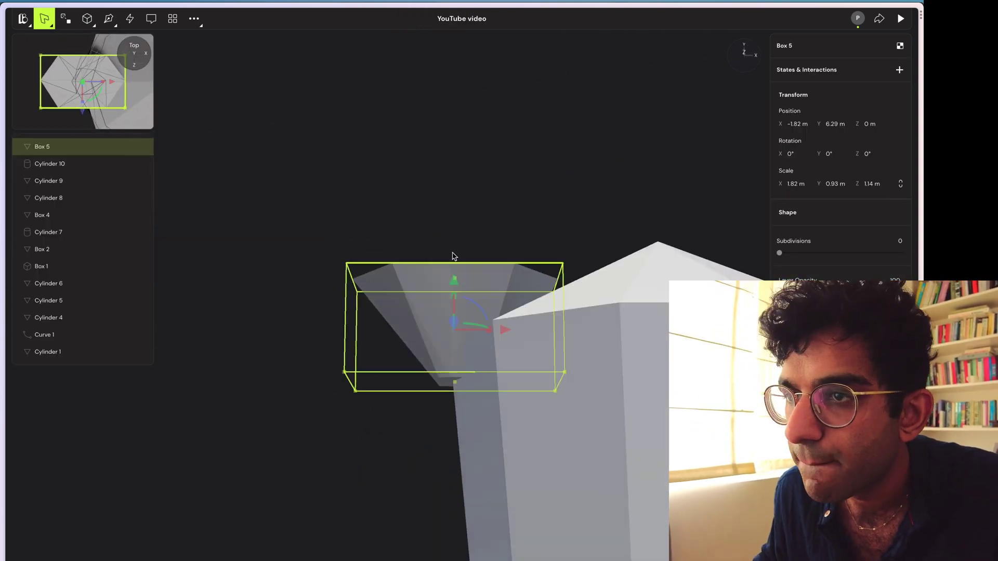
Scale the spout down and move it in against the pot's upper rim
left_click(454, 256)
scroll(598, 323, "down", 5)
scroll(475, 241, "up", 5)
scroll(474, 241, "down", 5)
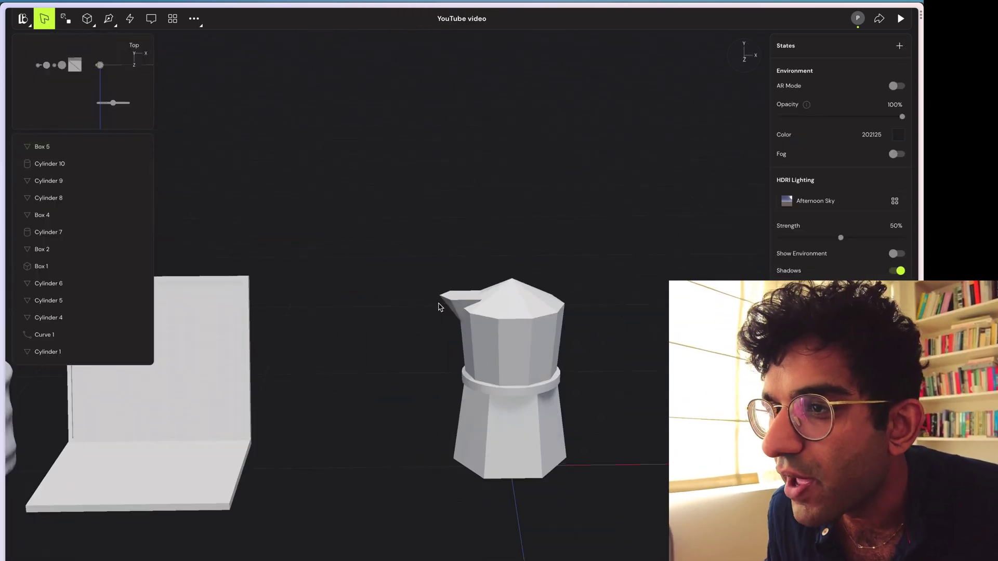
left_click(460, 307)
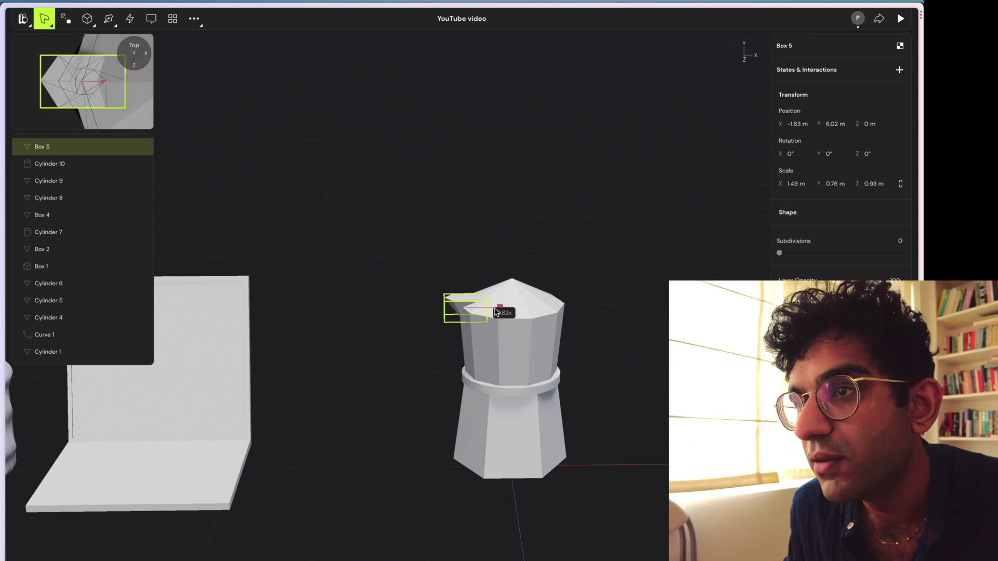
left_click(551, 227)
left_click_drag(495, 312, 460, 273)
left_click(457, 304)
scroll(482, 303, "up", 2)
left_click(479, 236)
Scale the ring between the pot's two bodies down slightly
mouse_move(616, 307)
left_mouse_down("alt")
mouse_move(624, 276)
mouse_move(612, 288)
left_mouse_up("alt")
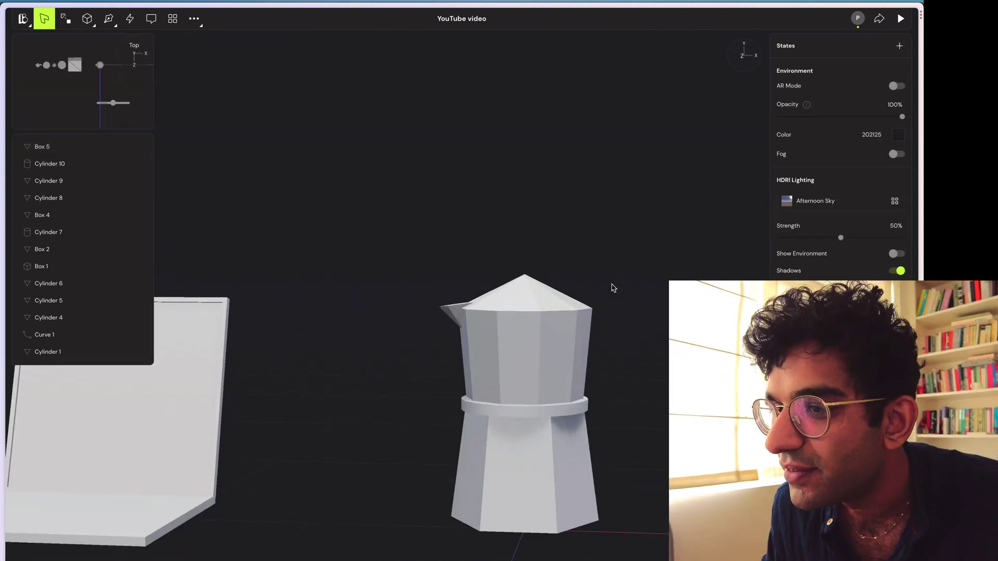
left_click(522, 414)
left_click_drag(562, 406, 562, 407)
left_click(658, 349)
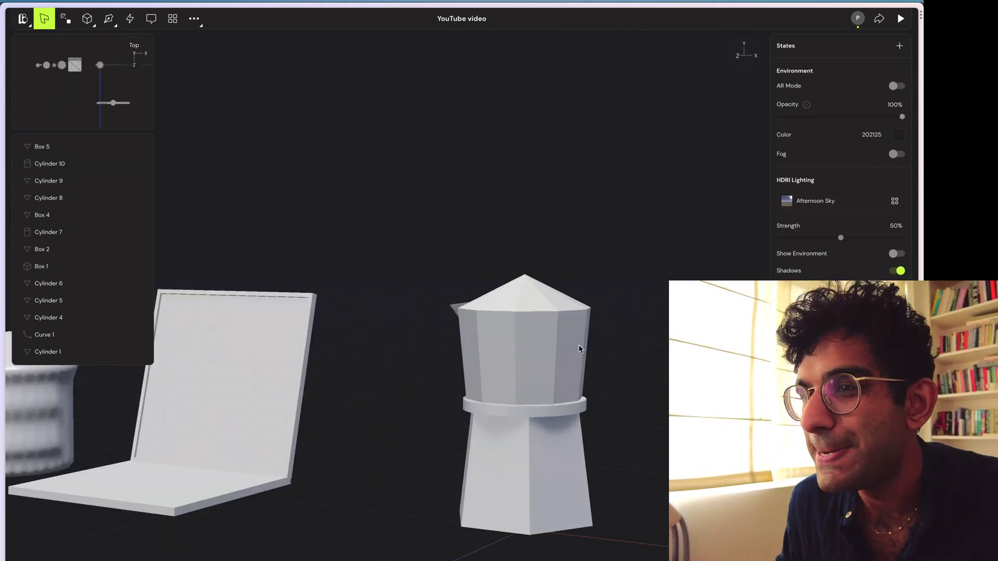
Draw an open zigzag line of four points beside the moka pot with the Line tool as the handle's path
left_click(87, 18)
left_click(257, 150)
type("line")
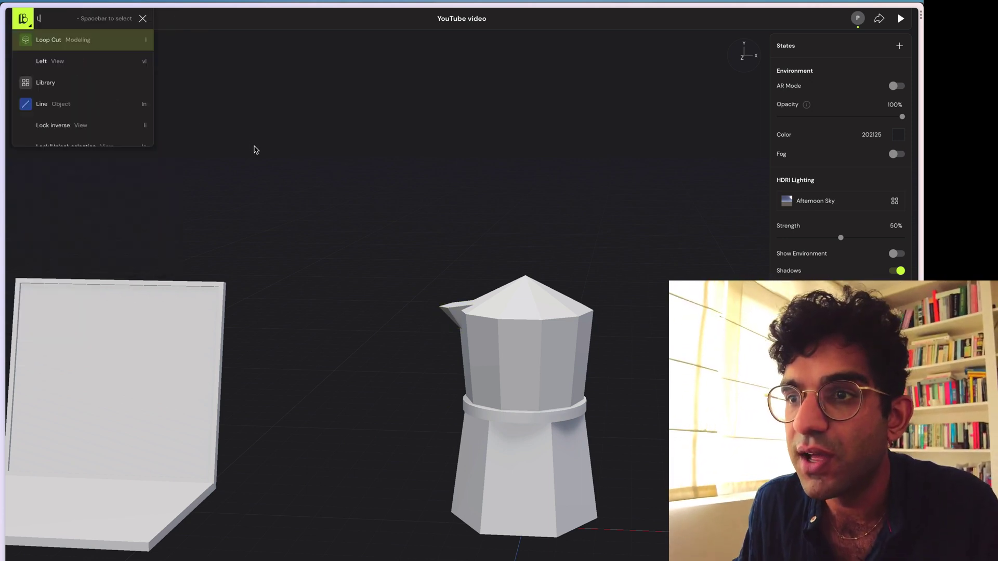
key("Return")
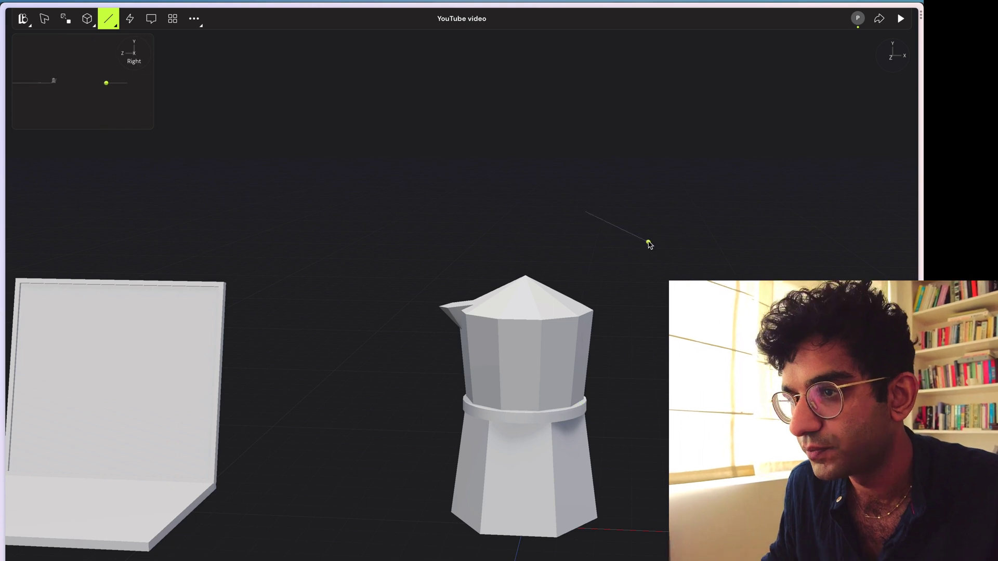
key("5")
left_click(620, 197)
left_click(666, 198)
left_click(645, 241)
key("Escape")
Set the handle curve's style to Pipe, shrink it to about 1.46 by 1.41 m and place it against the upper body at about X 1.55 m, Y 5.44 m
scroll(570, 254, "up", 5)
left_click_drag(570, 254, 525, 135, "alt")
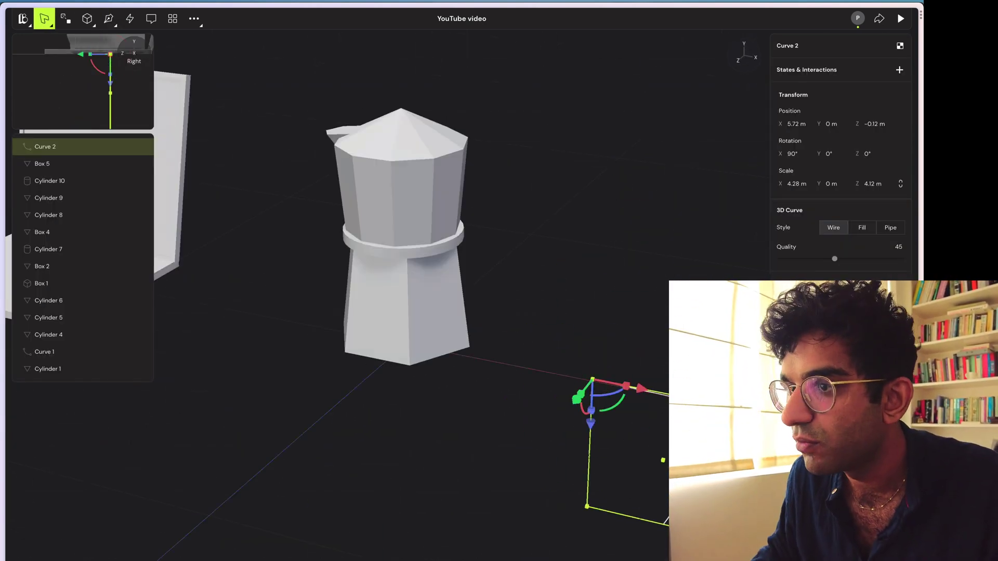
left_click(890, 227)
left_click_drag(733, 540, 596, 250)
left_click_drag(648, 212, 498, 204)
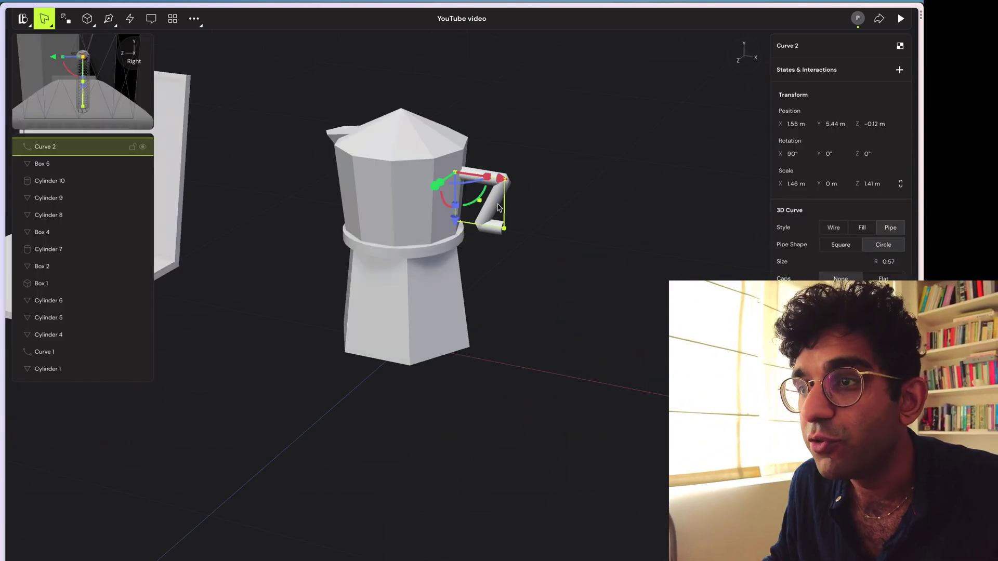
Edit the handle curve's points to shape it into a smooth S-shaped handle about 2.08 m tall, and finish editing
double_click(497, 205)
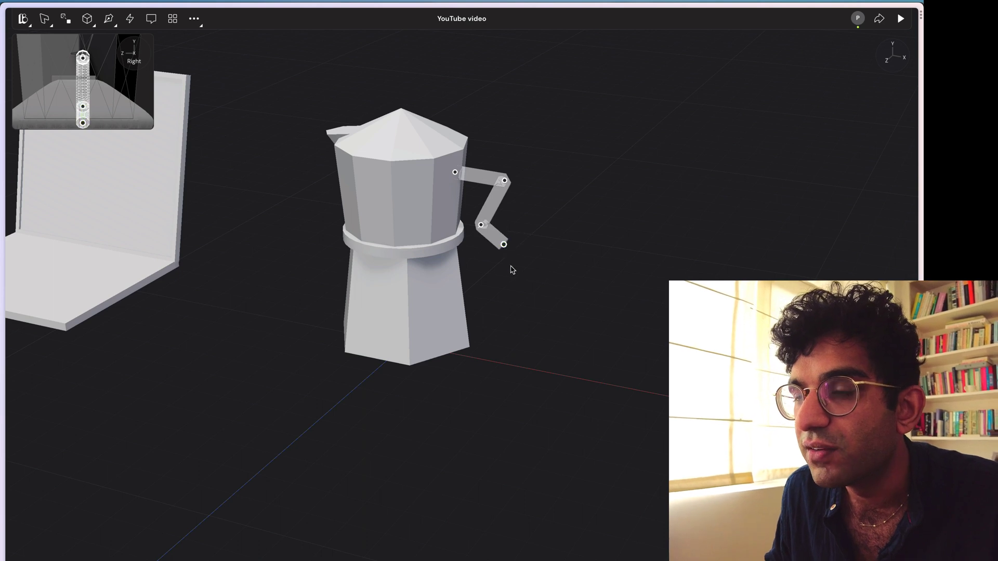
scroll(517, 262, "up", 5)
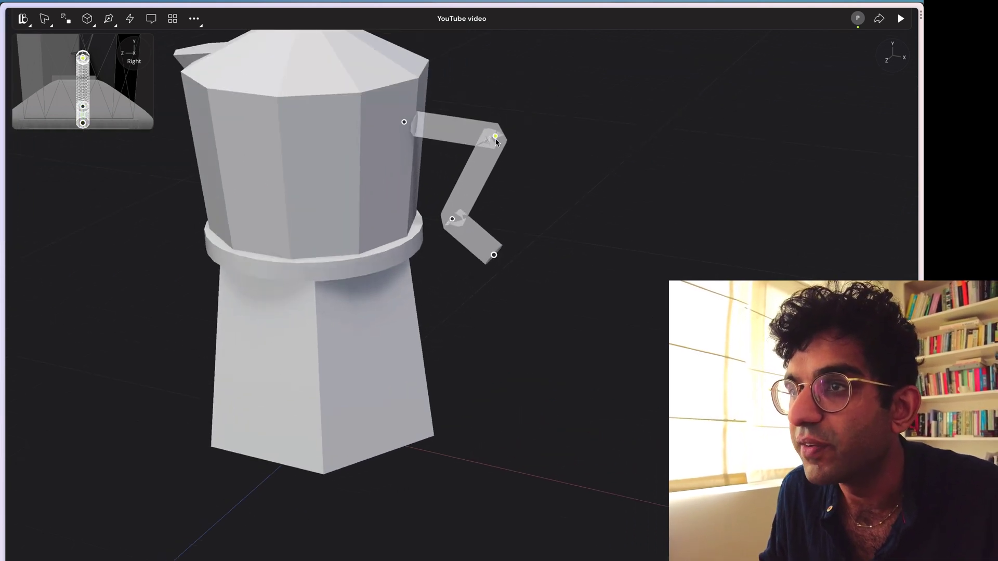
left_click_drag(495, 139, 490, 104)
left_click_drag(453, 227, 445, 192)
key("Escape")
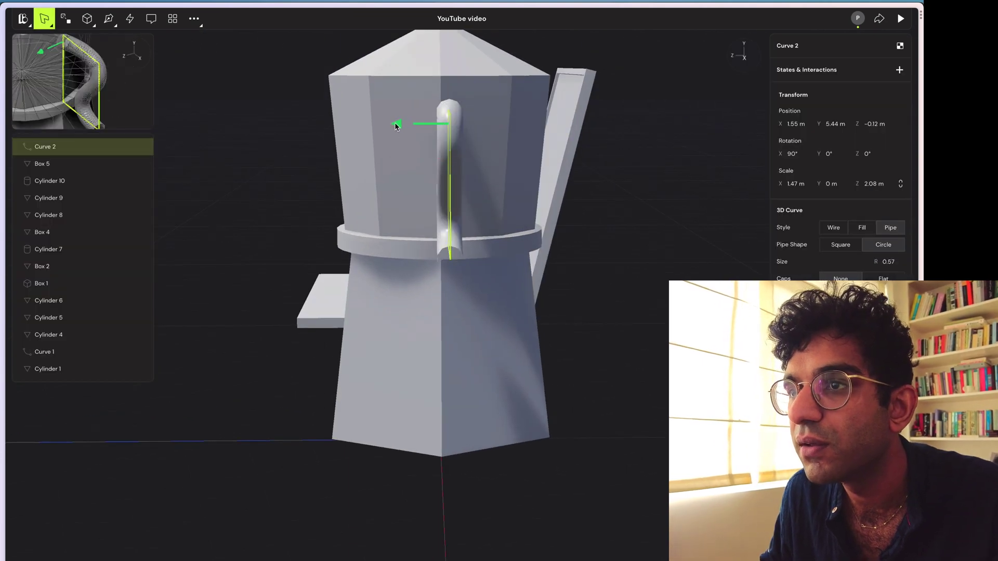
Centre the handle on the pot at Z 0 m and close its pipe ends with Flat caps
left_click_drag(499, 331, 613, 319, "alt")
left_click(613, 319)
left_click(478, 253)
scroll(478, 256, "up", 5)
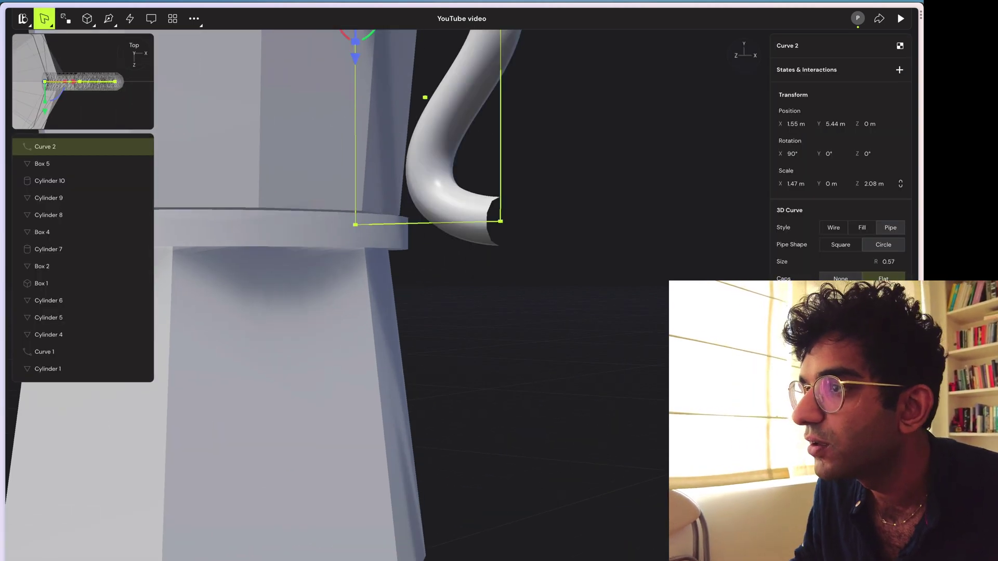
scroll(479, 257, "down", 5)
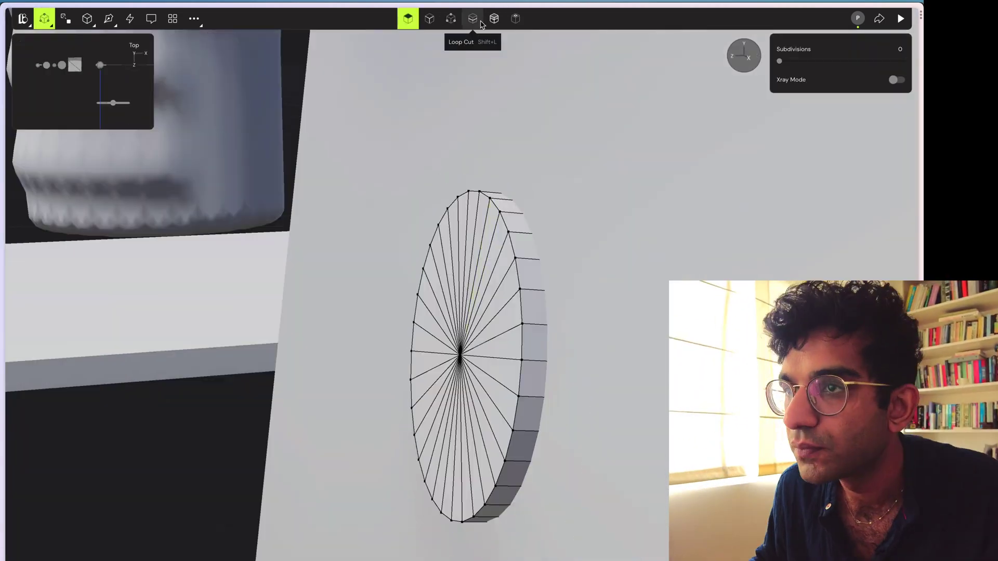
Apply a Loop Cut to the small disc on the pot's lower body, finish editing and clear the selection
left_click(472, 18)
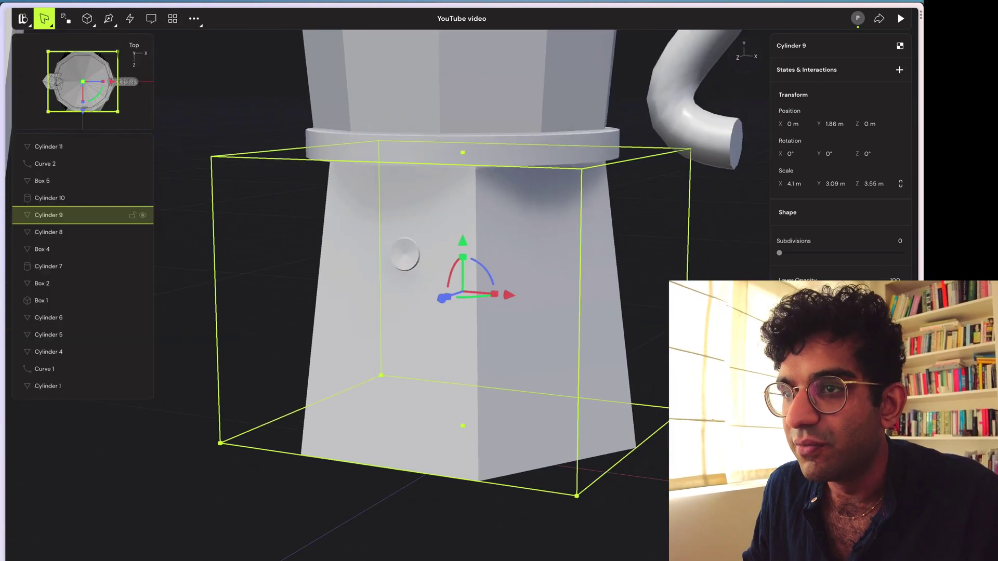
left_click(374, 517)
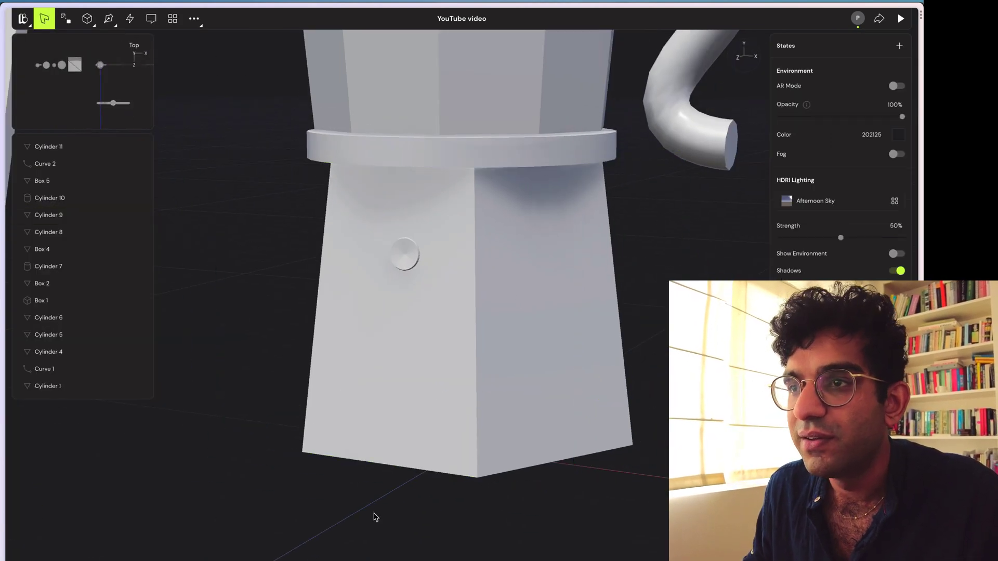
key("super+k")
key("Escape")
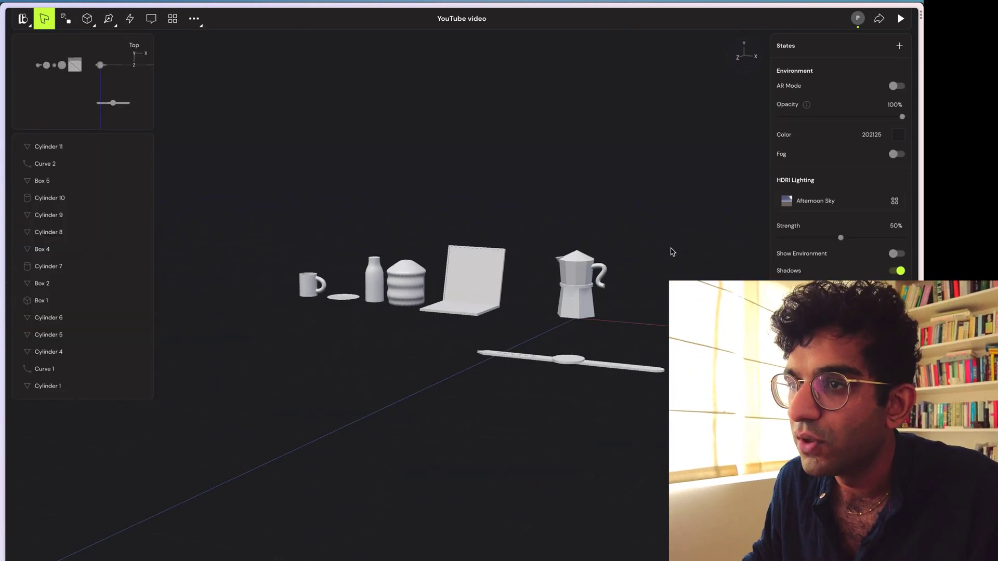
Group the moka pot's parts and move the group along X to -4.5 m, closer to the laptop
left_click_drag(691, 359, 559, 199, "alt")
key("super+g")
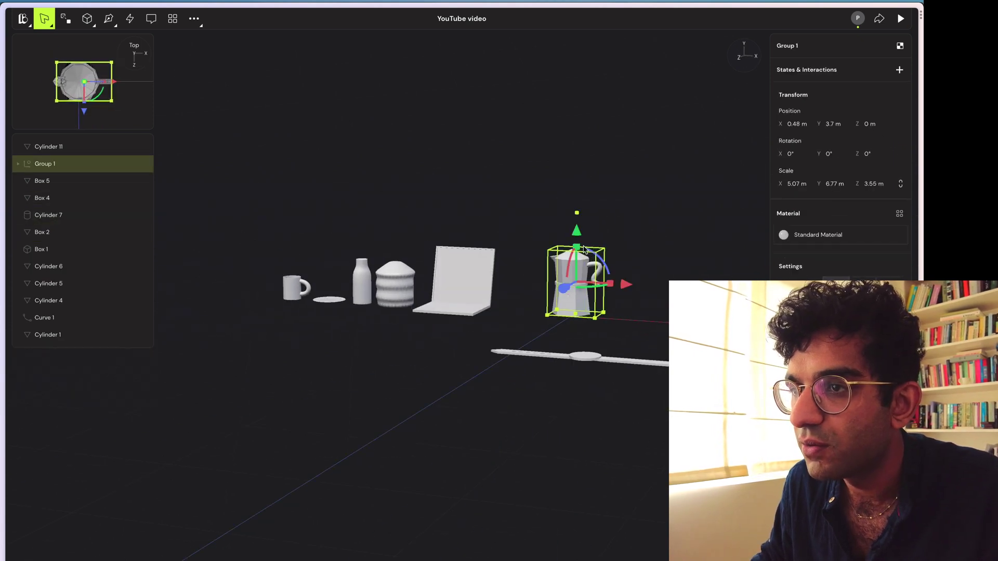
left_click_drag(629, 286, 579, 282)
right_click_drag(577, 283, 582, 375)
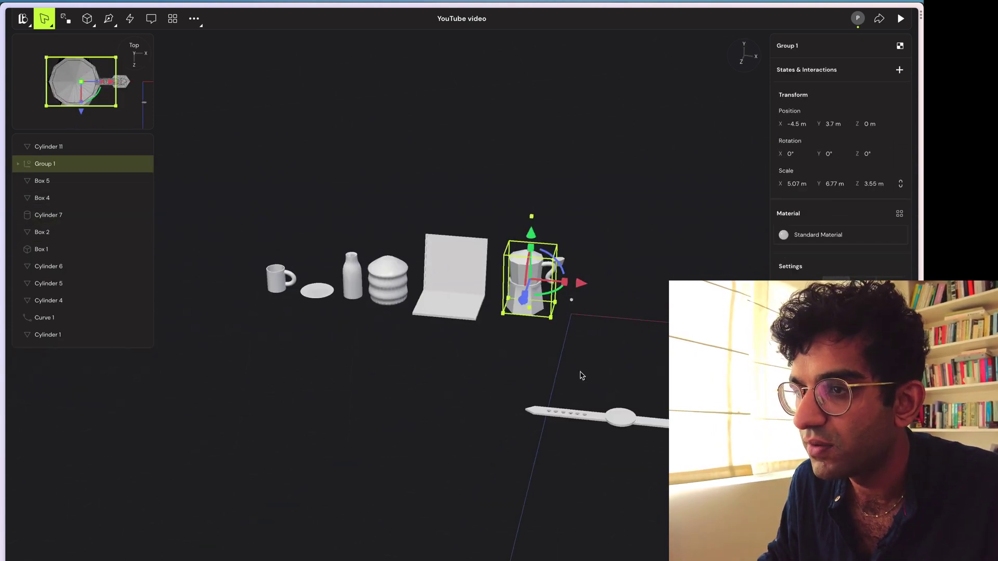